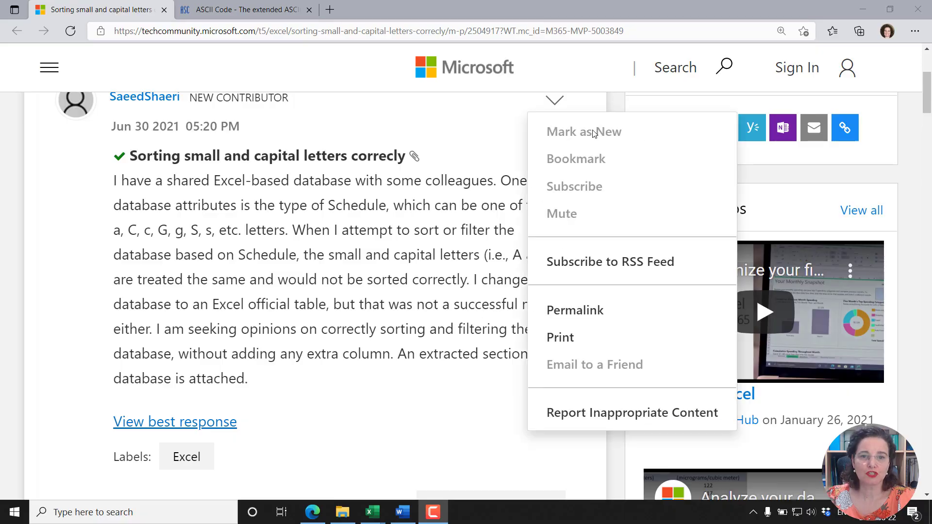
- Close the post's options list and switch to the Custom Sorting_START workbook
click(425, 118)
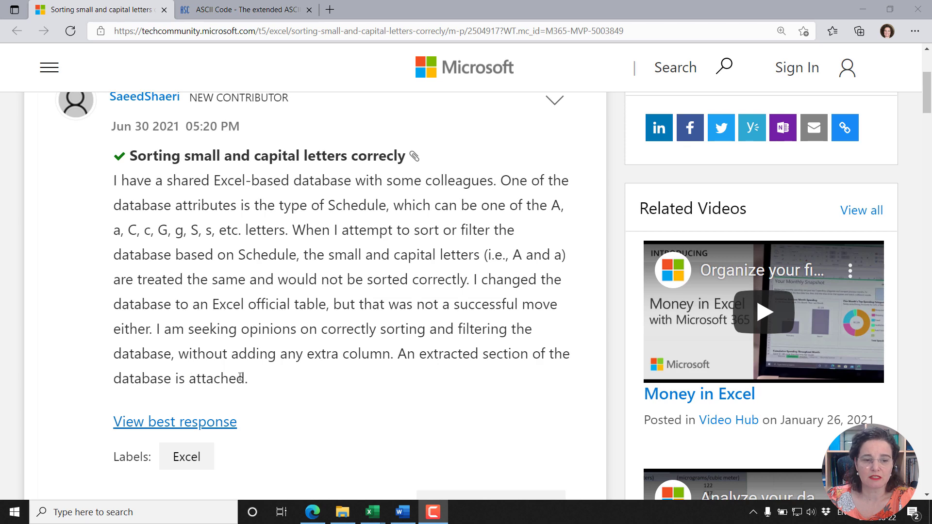
key(alt+Tab)
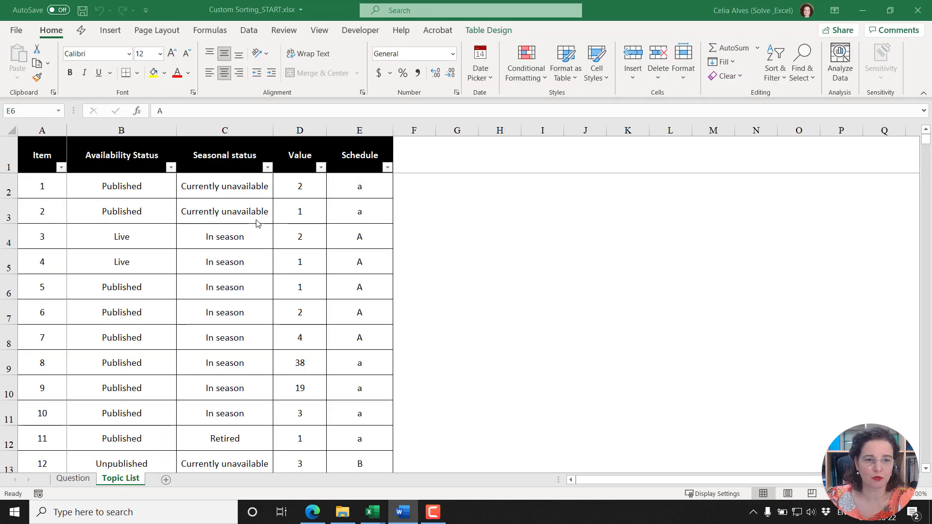
- Scroll down and back up the Topic List table to review its mixed-case Schedule values
scroll(257, 223, down, 3)
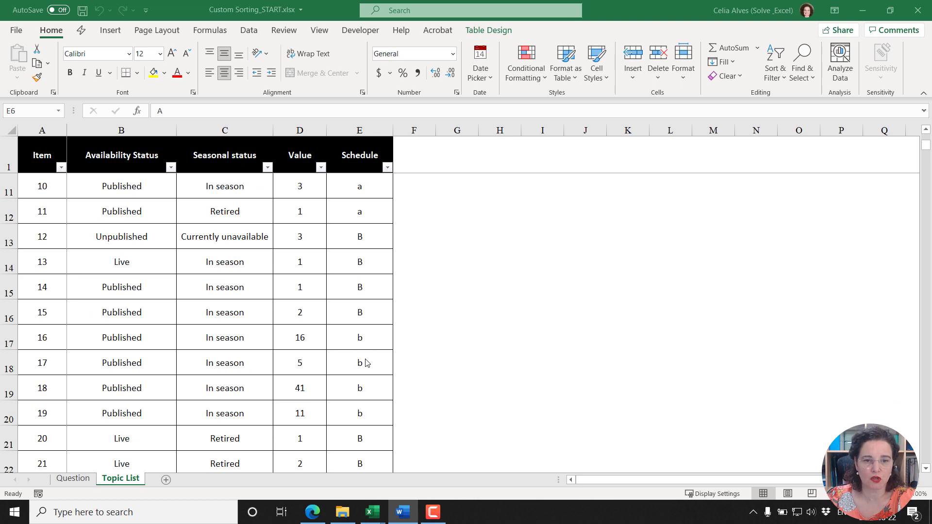
scroll(367, 362, down, 9)
scroll(369, 365, up, 2)
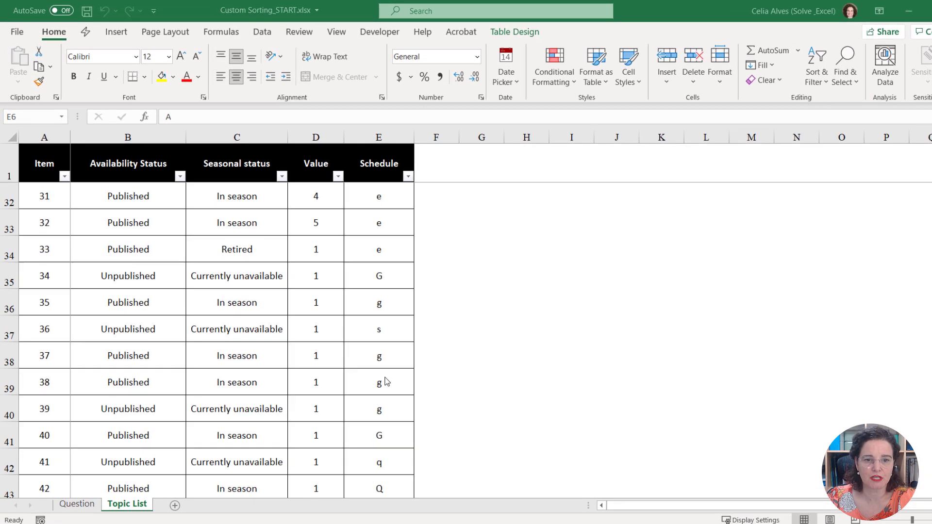
scroll(383, 379, down, 5)
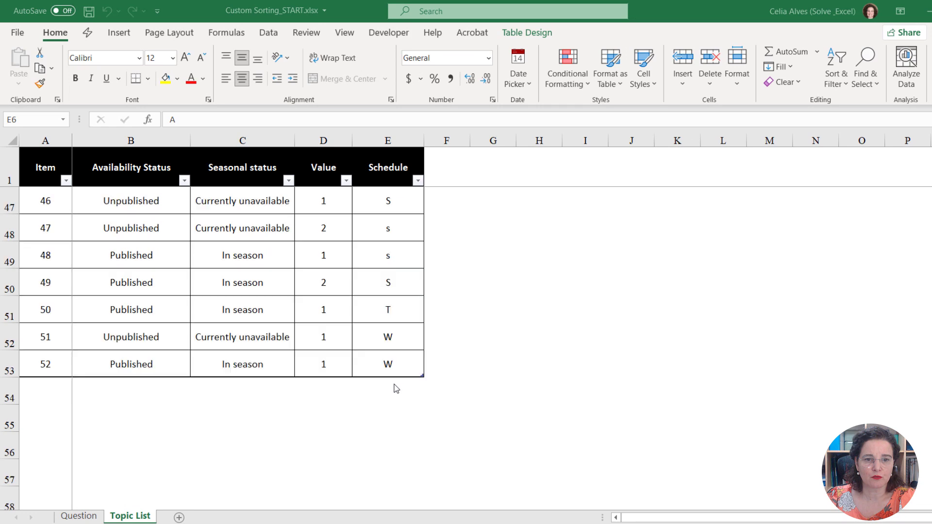
scroll(396, 388, up, 15)
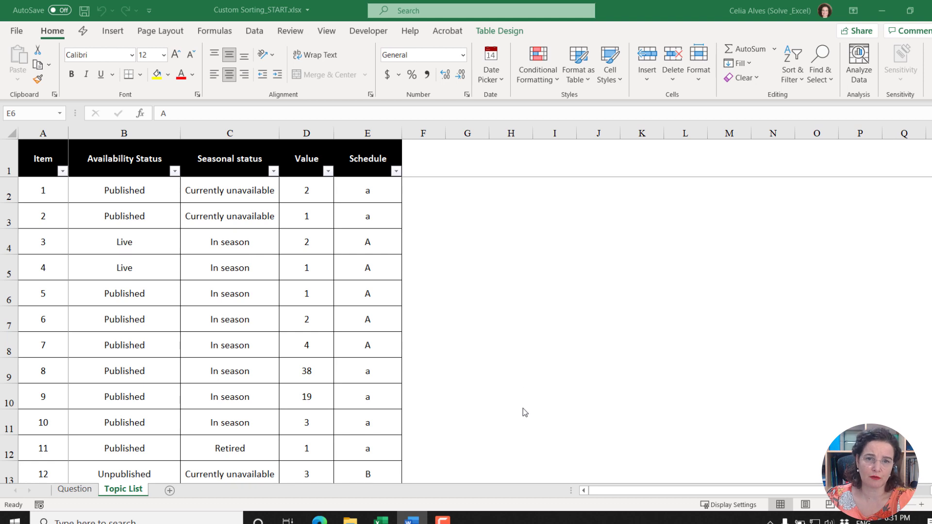
- In the Sorted by PQ workbook, compare the Original Data and Power Query Schedule columns
key(alt+Tab)
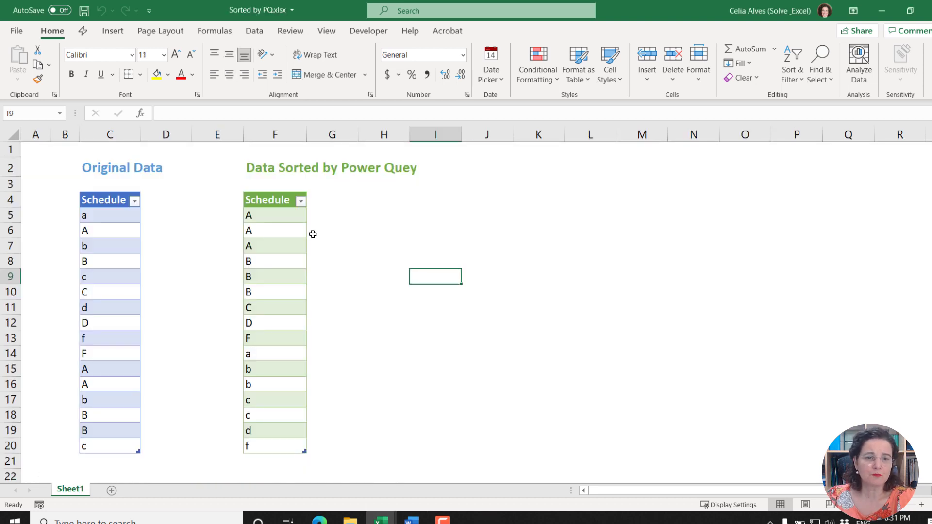
click(106, 196)
drag(270, 214, 270, 447)
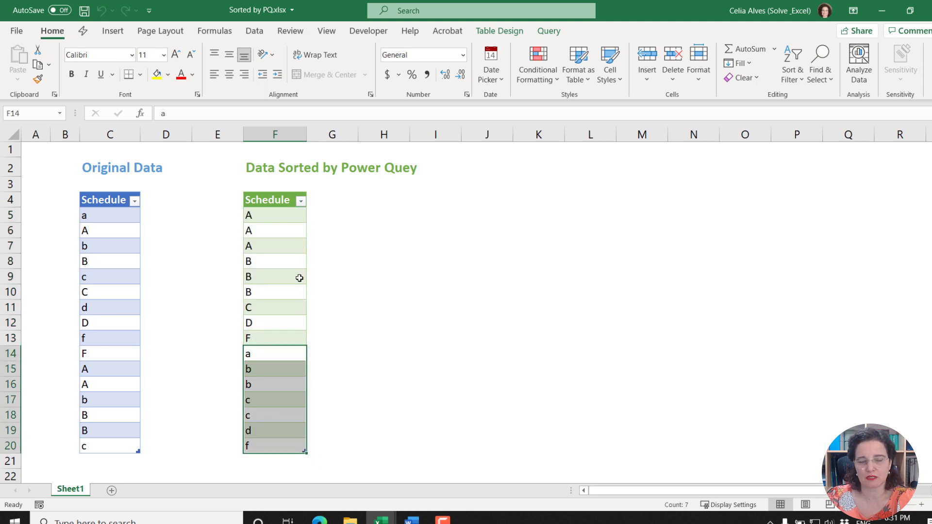
click(370, 236)
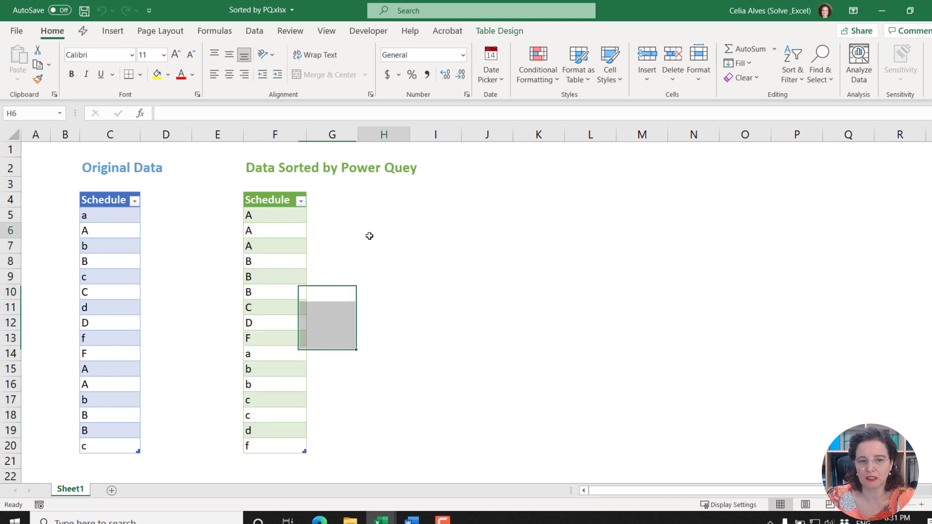
click(274, 215)
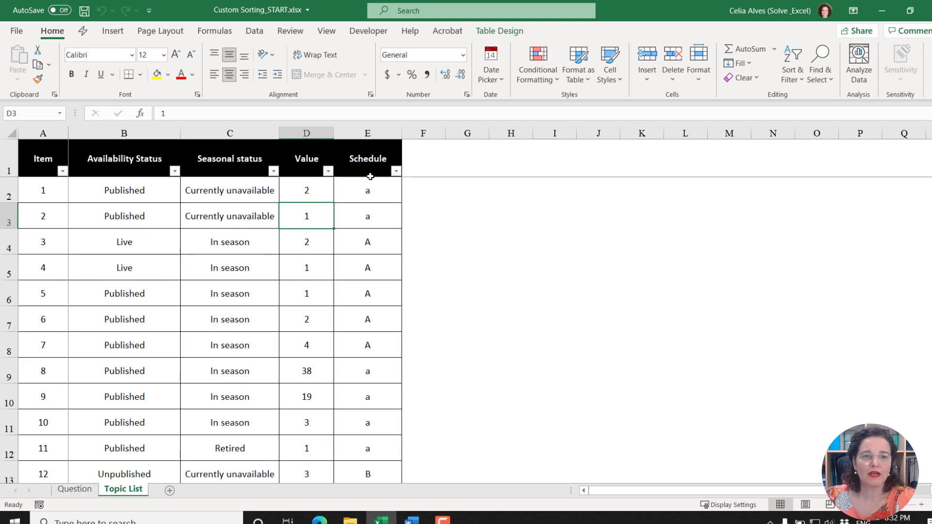
- Custom-sort the Topic List table by Schedule, on Cell Values, in A to Z order
click(882, 10)
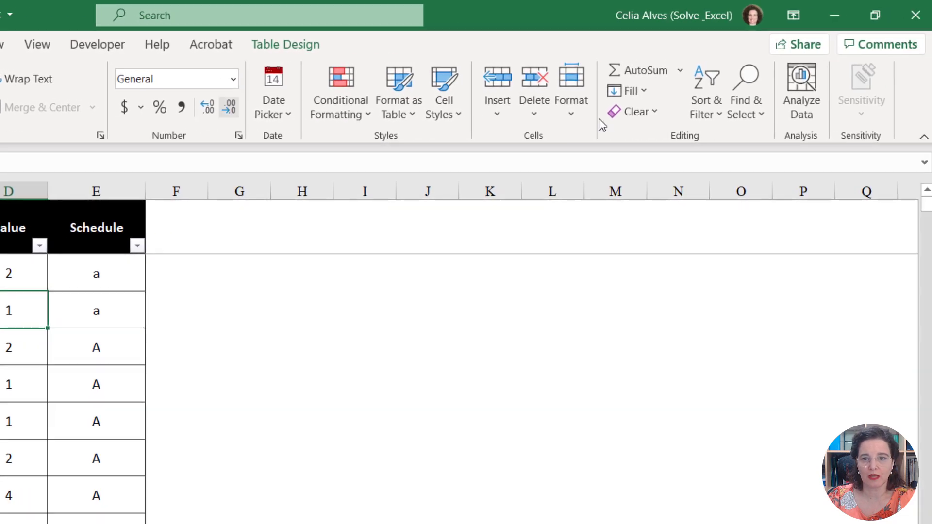
click(707, 119)
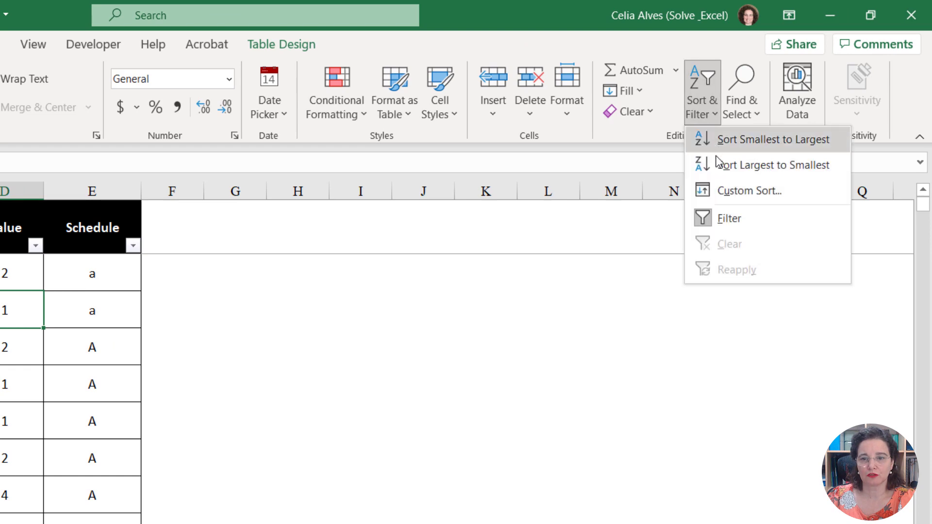
click(726, 191)
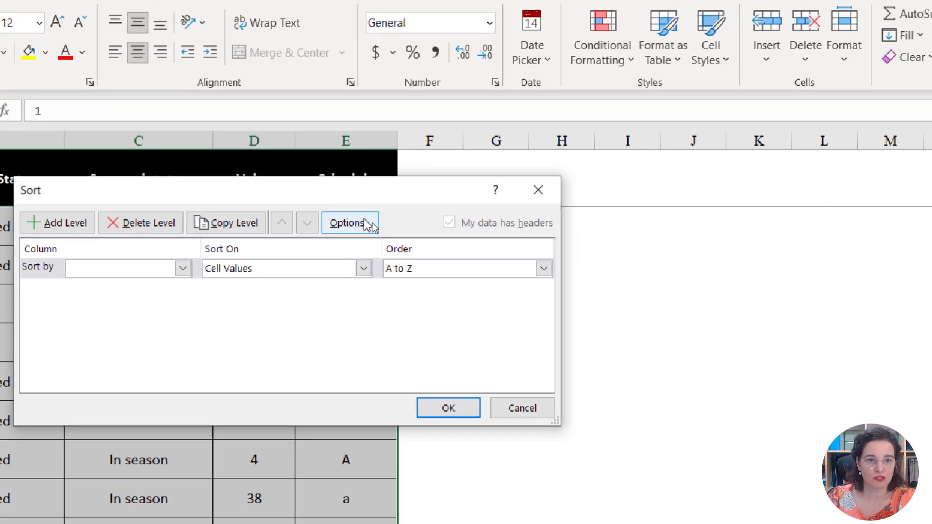
click(165, 268)
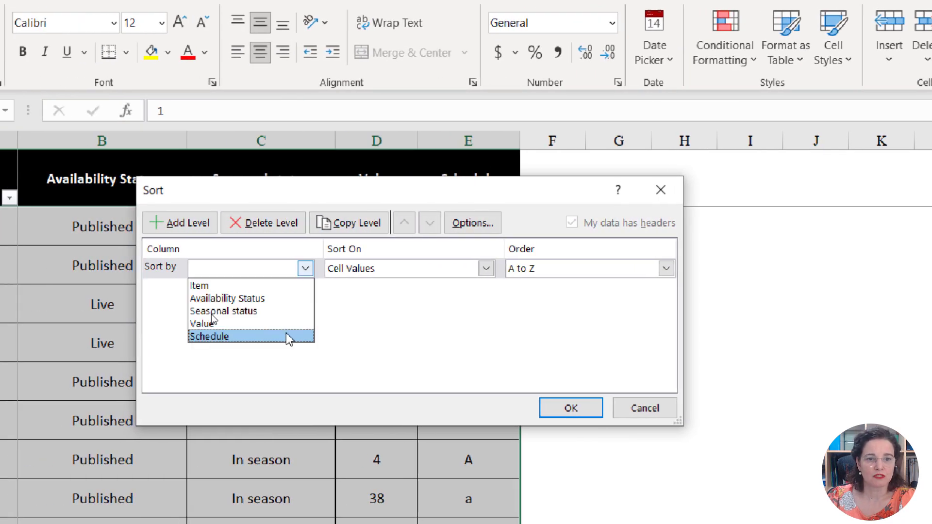
click(287, 337)
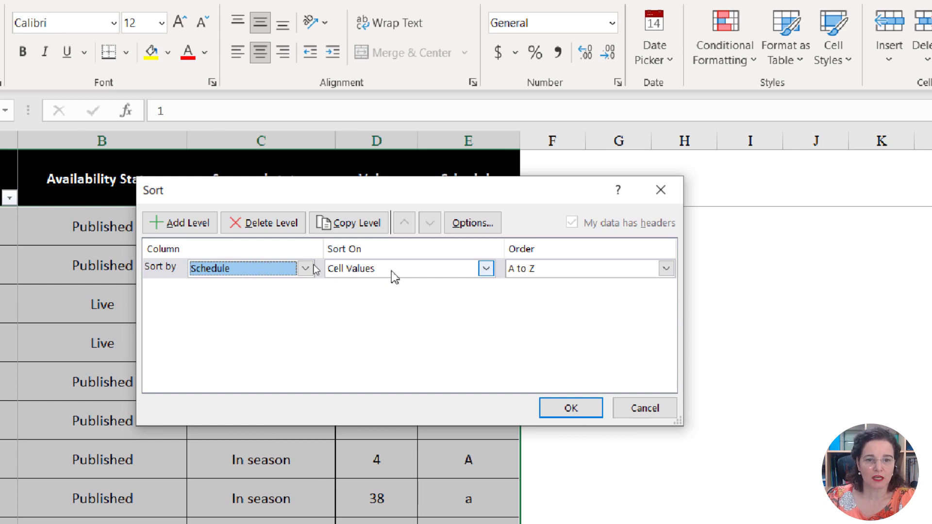
click(486, 268)
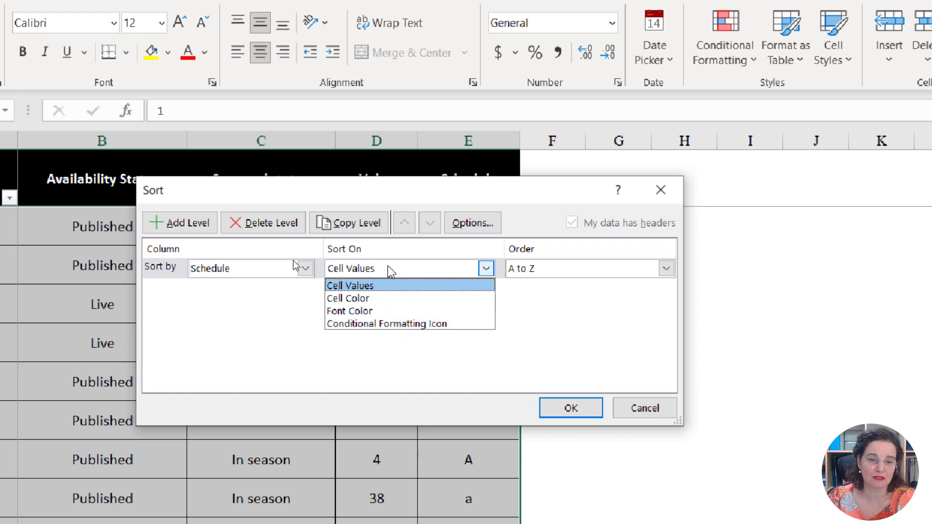
click(389, 269)
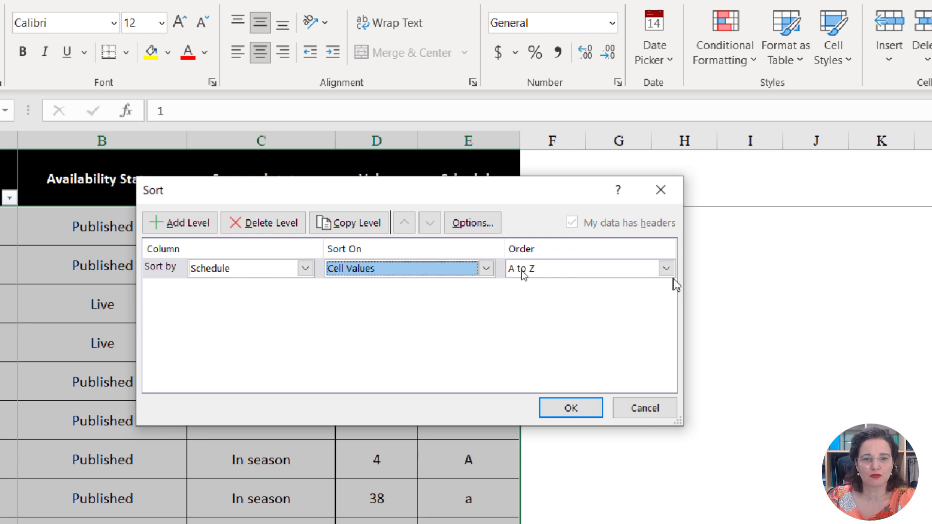
click(566, 410)
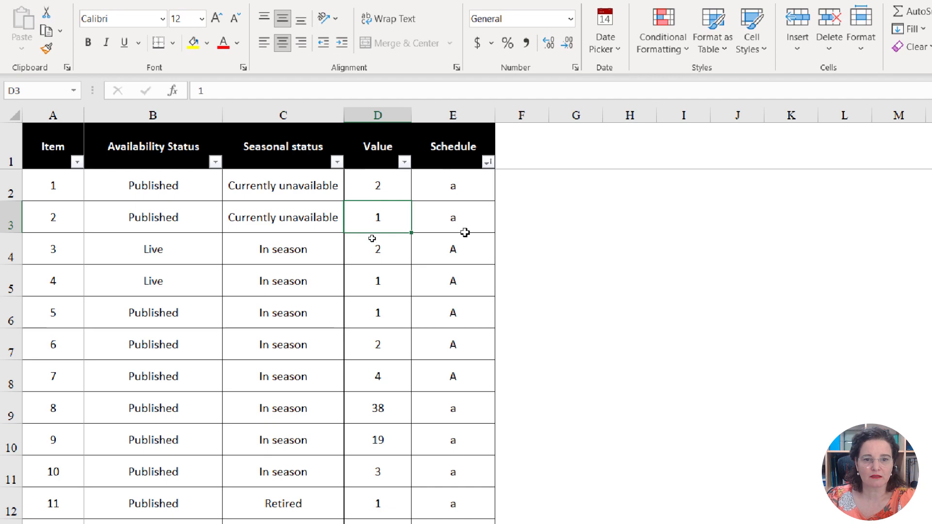
scroll(478, 391, down, 3)
scroll(477, 393, up, 3)
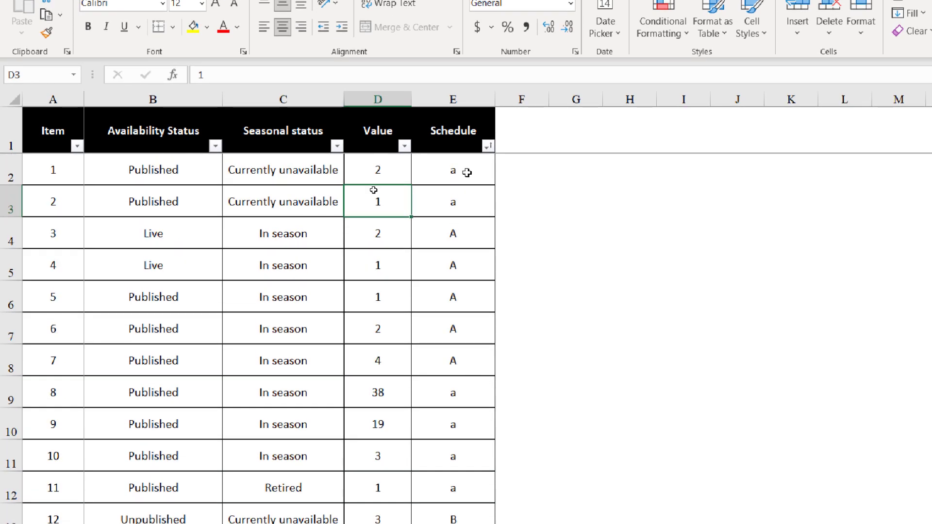
click(467, 173)
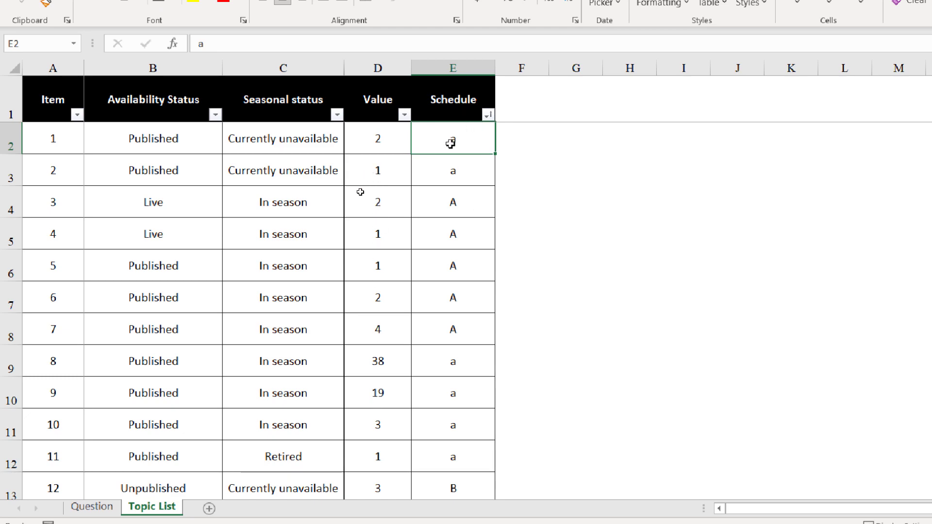
- Re-sort by Schedule with the Case sensitive sort option ticked, putting lowercase before uppercase
click(361, 192)
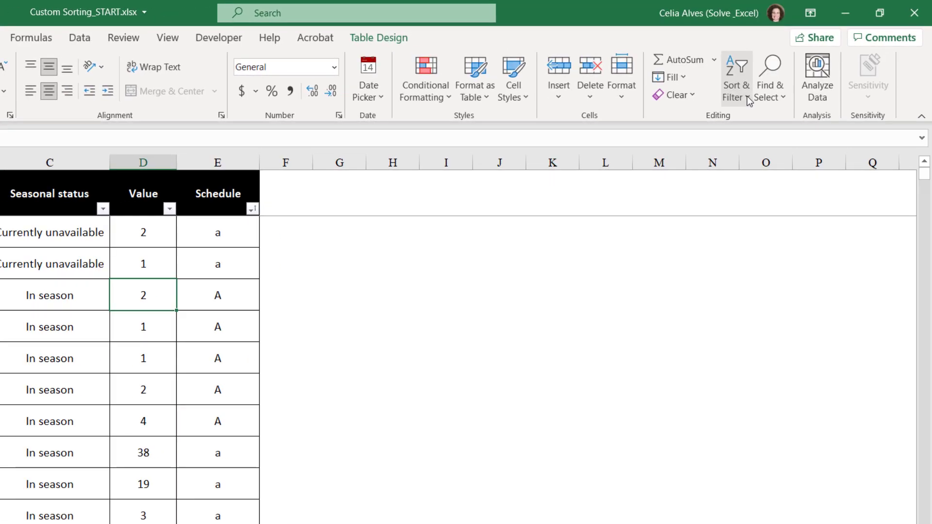
click(790, 79)
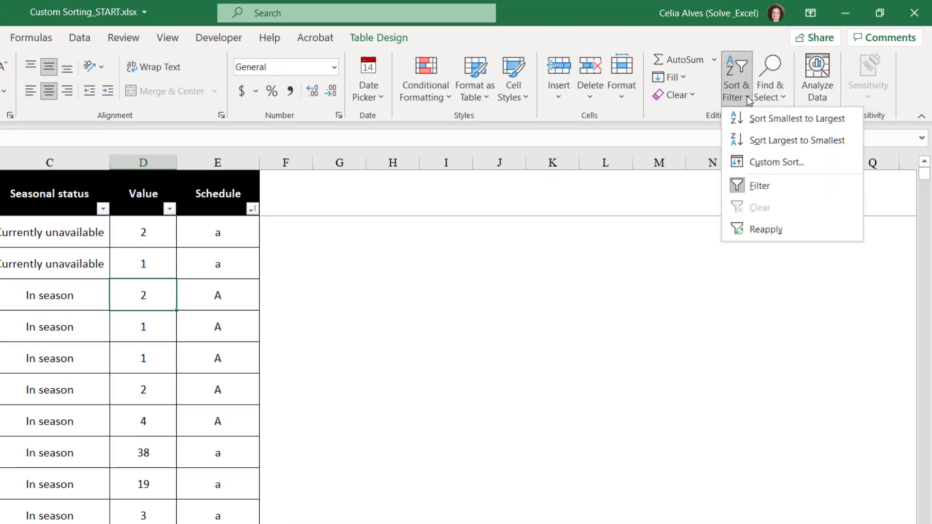
click(774, 163)
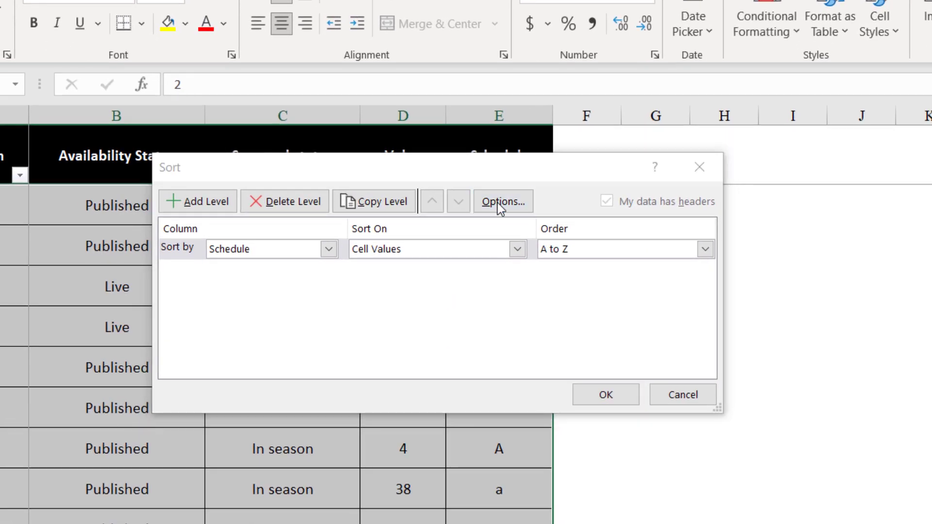
click(362, 229)
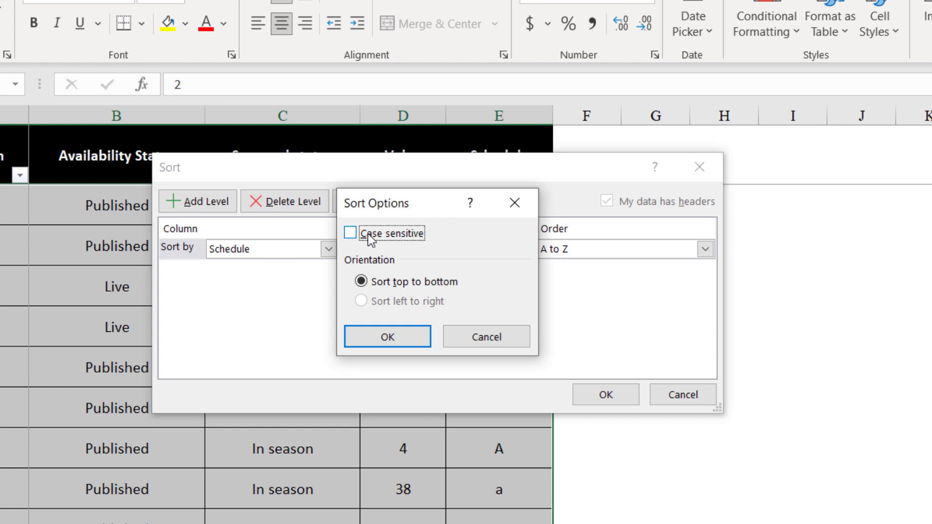
click(350, 237)
click(386, 345)
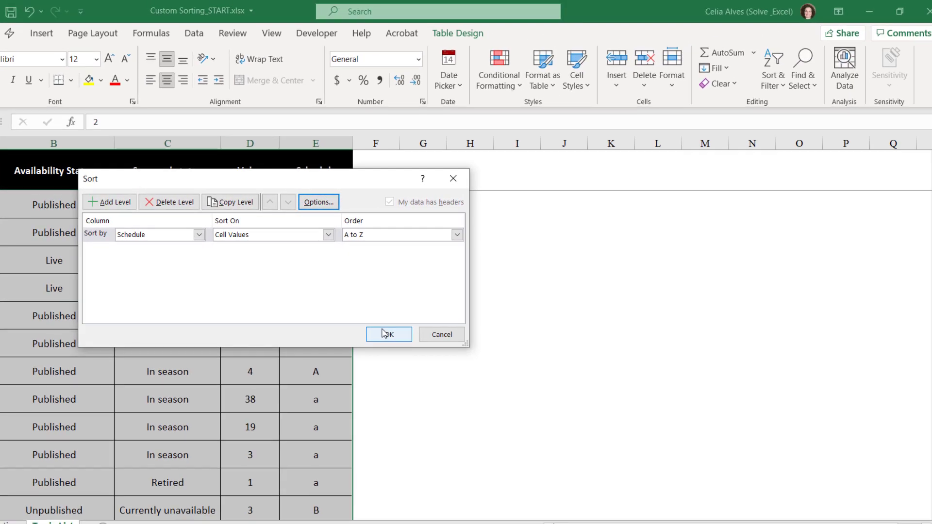
click(386, 334)
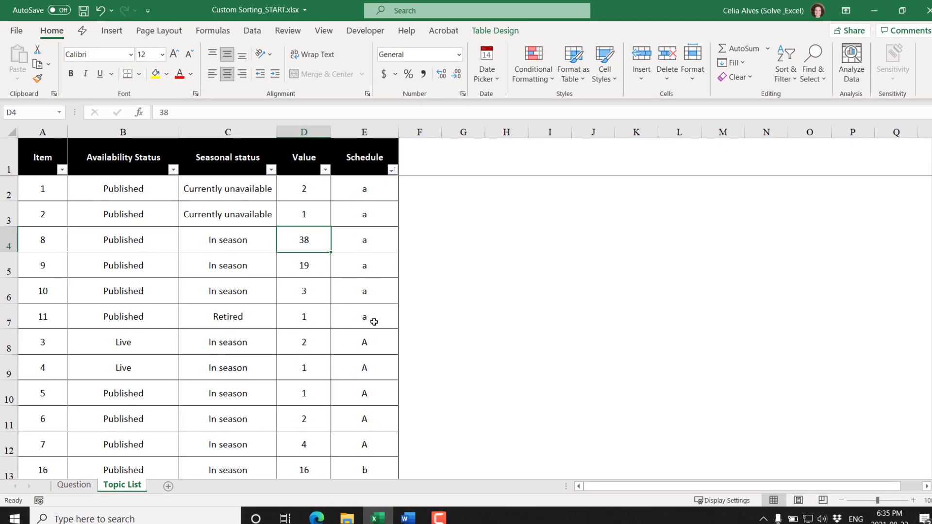
scroll(374, 321, down, 1)
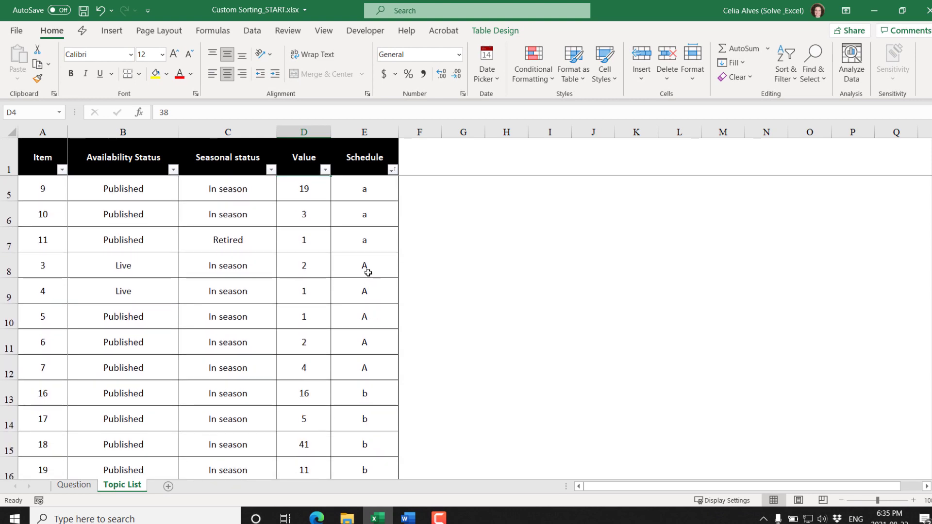
scroll(368, 276, down, 1)
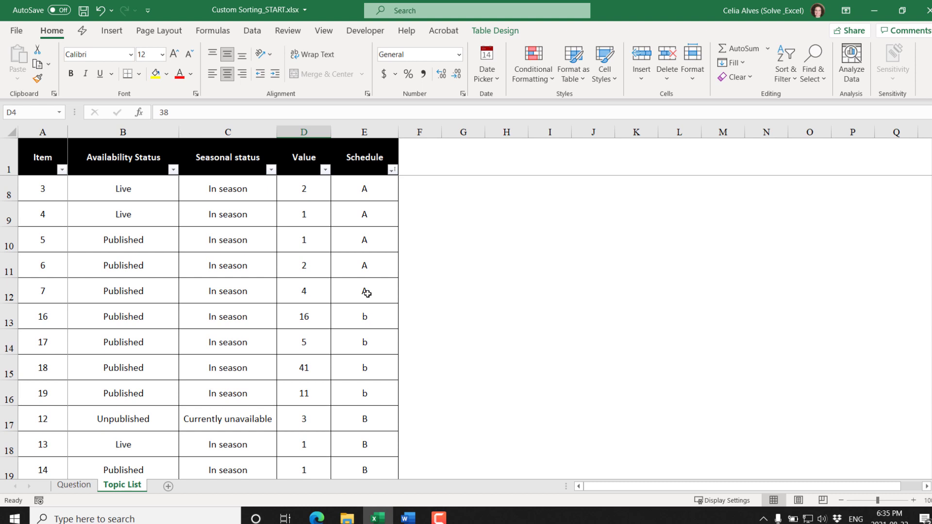
scroll(367, 294, up, 1)
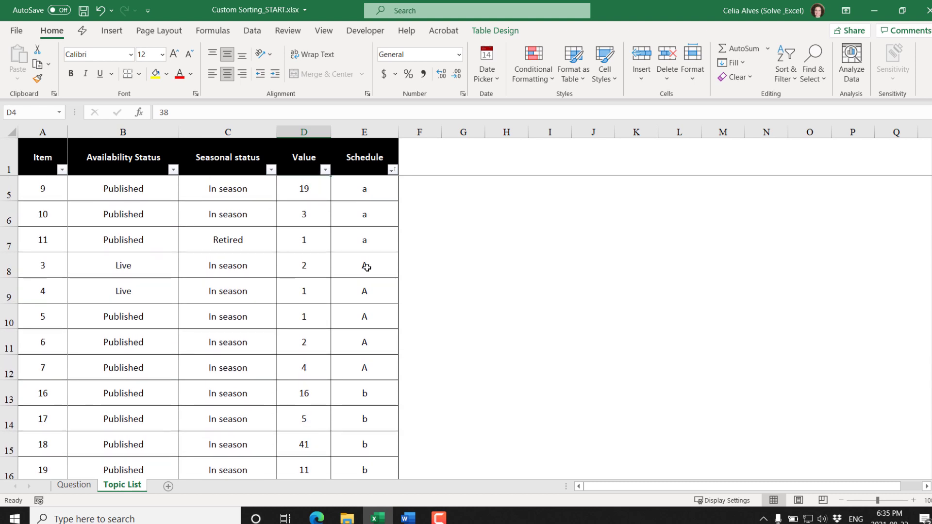
scroll(374, 250, up, 1)
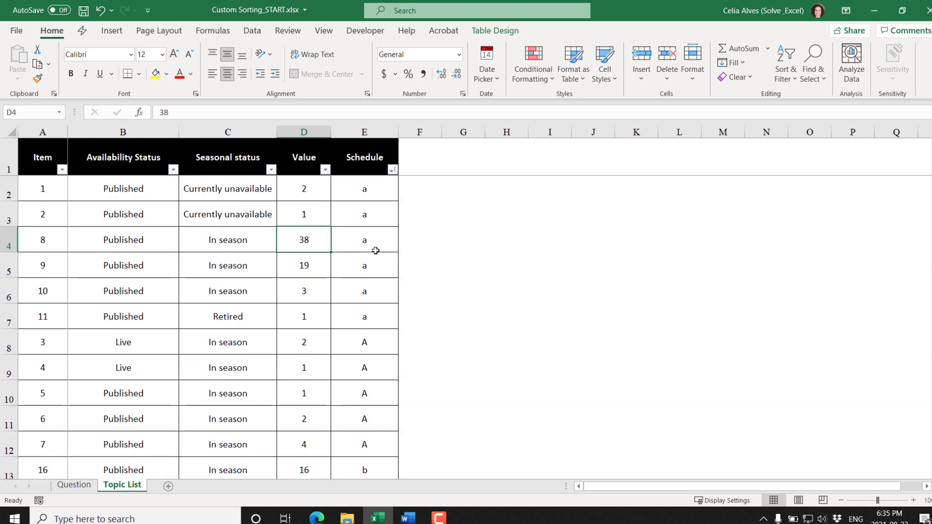
scroll(375, 250, down, 6)
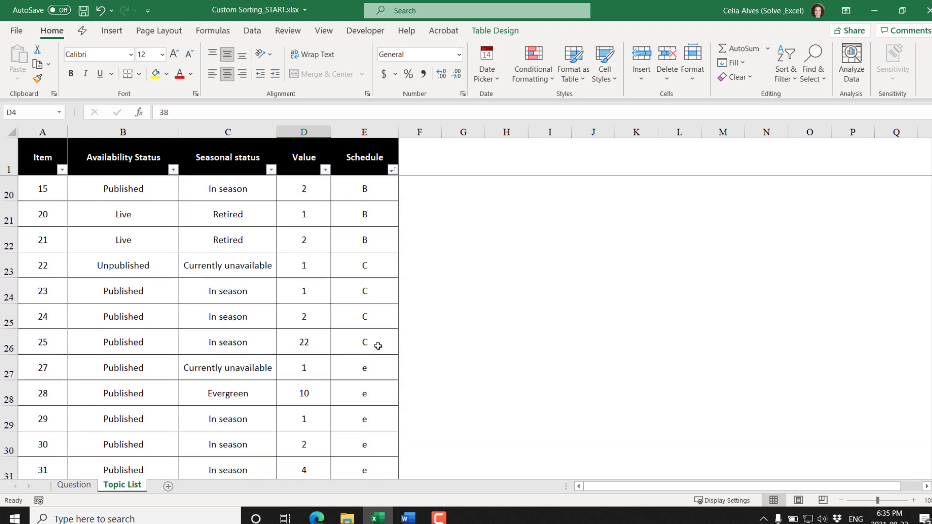
scroll(378, 347, down, 5)
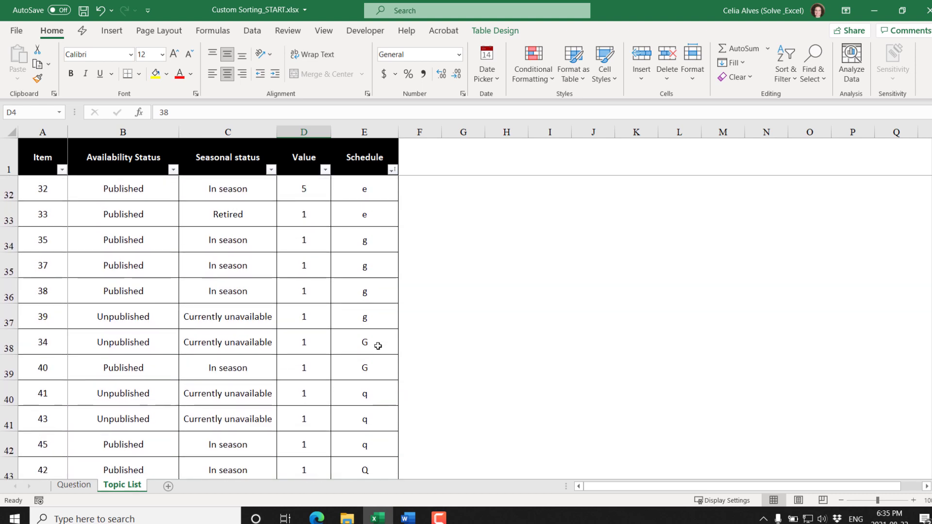
scroll(378, 346, down, 4)
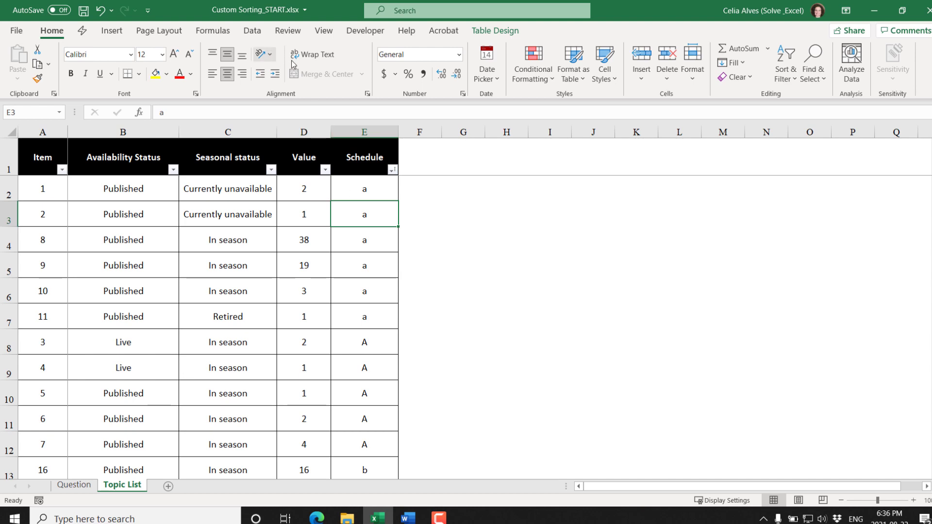
- Open Custom Sort and choose Custom List from the Order dropdown
click(780, 78)
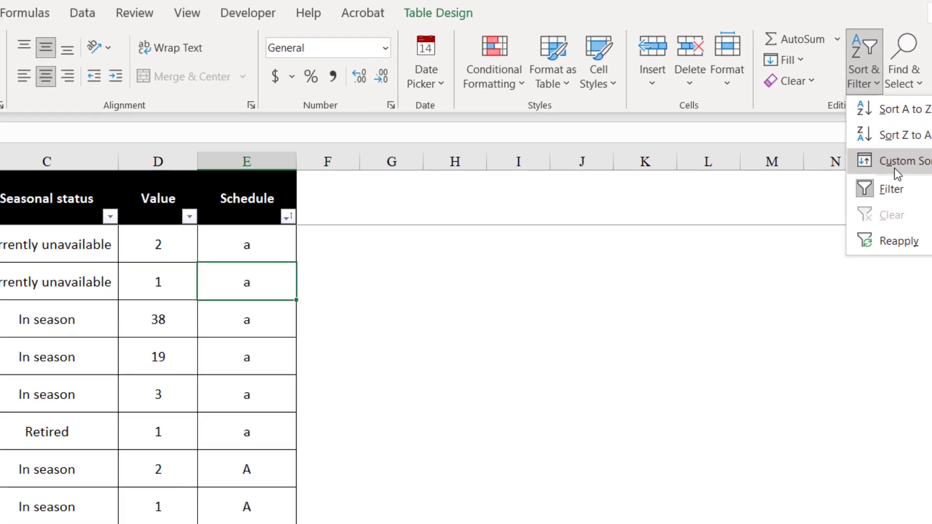
click(897, 162)
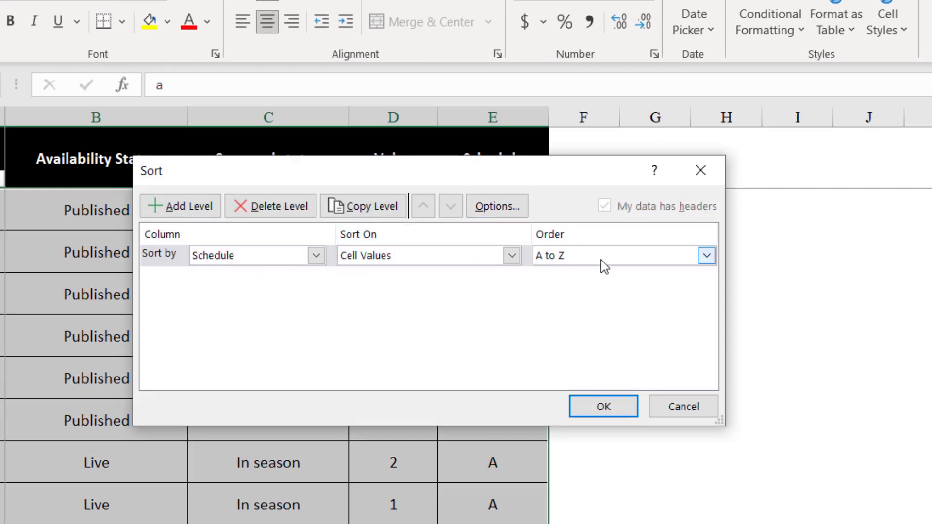
click(706, 257)
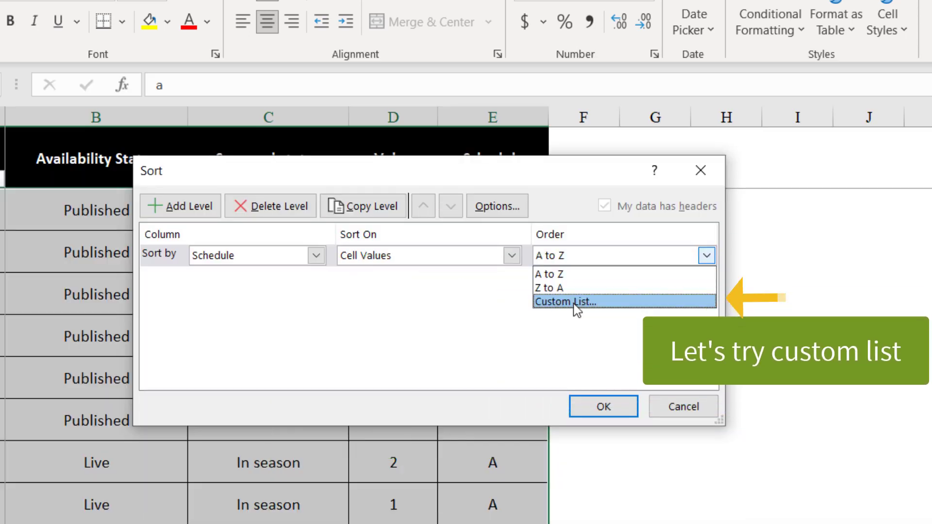
click(572, 302)
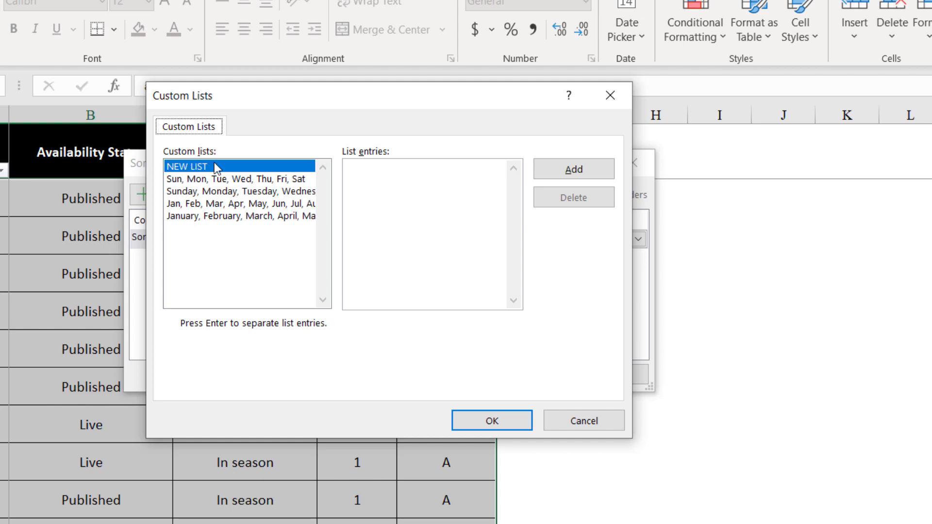
- Draft a new A, a, B, b custom list, then cancel the Custom Lists and Sort dialogs
click(188, 170)
text(A)
key(Return)
text(Bb)
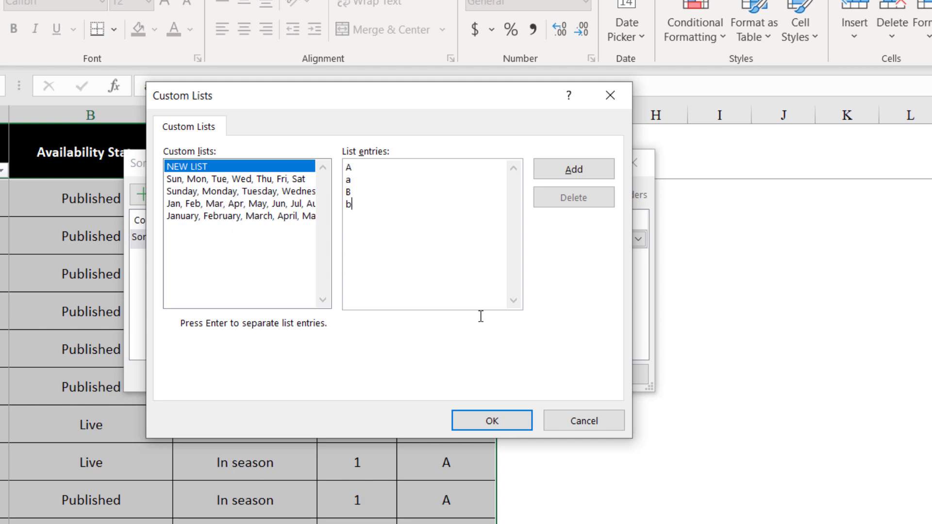
click(599, 429)
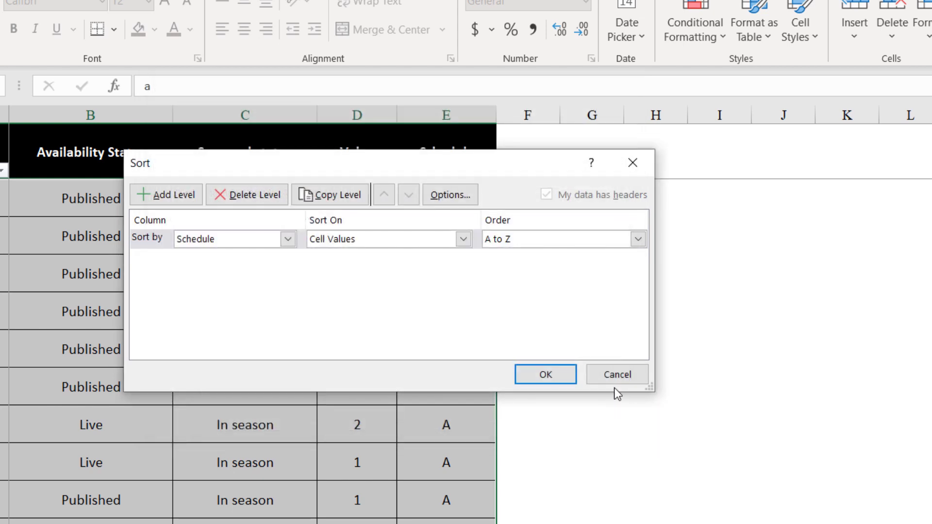
click(614, 377)
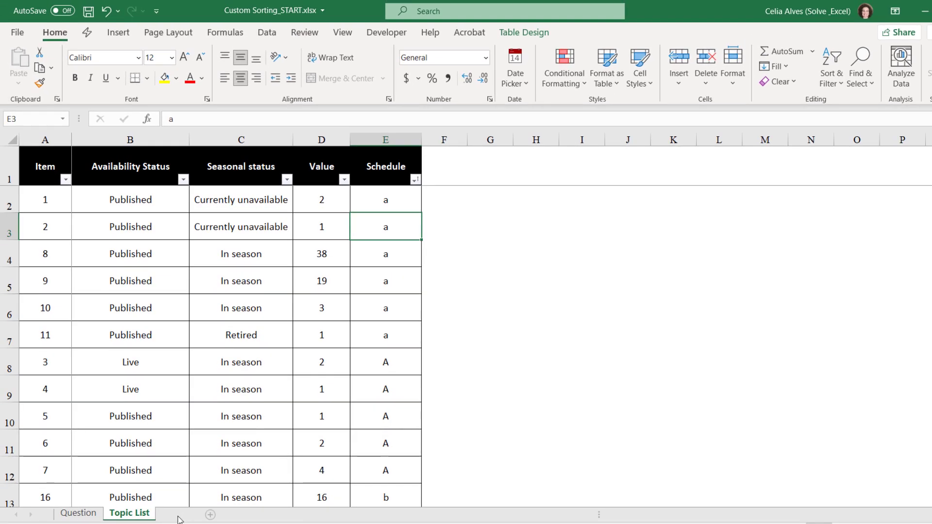
- Add a blank worksheet, then read ascii-code.com's explanation of ASCII and its unprintable characters
click(210, 514)
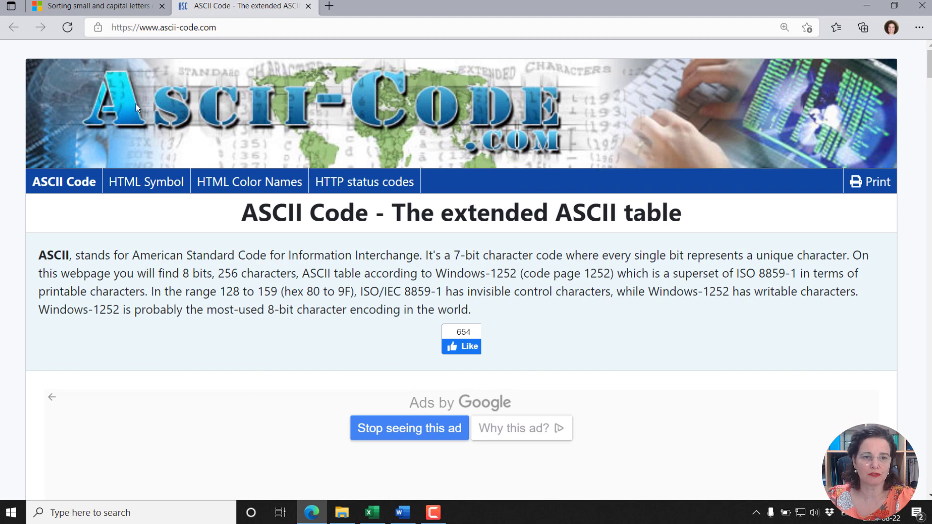
scroll(471, 113, down, 1)
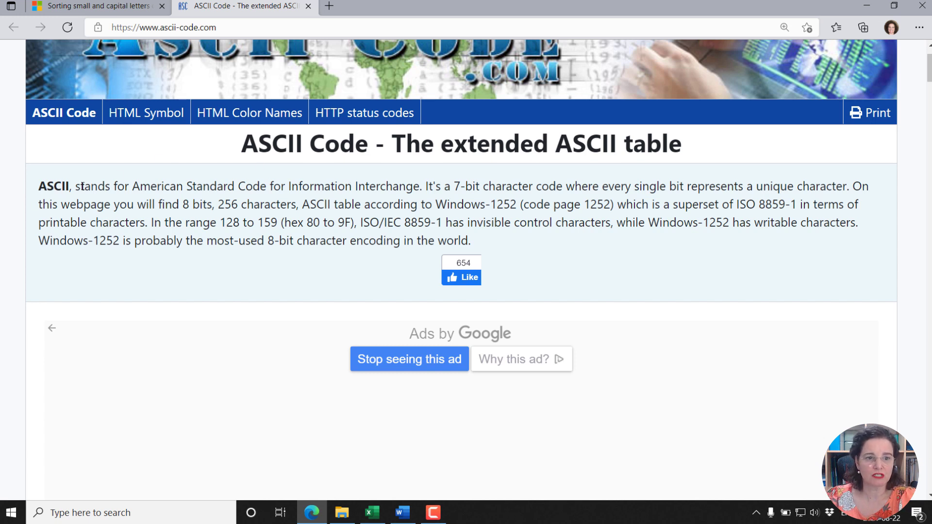
drag(77, 187, 425, 185)
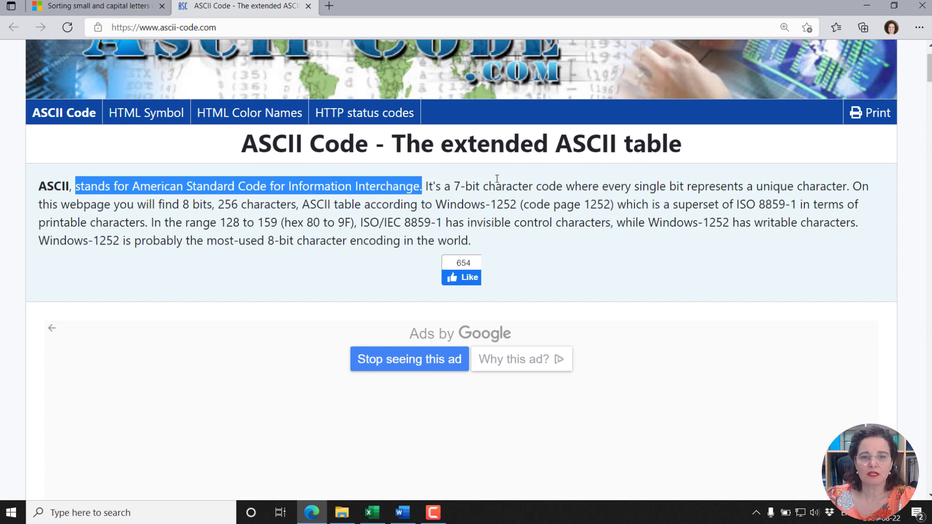
scroll(497, 179, down, 2)
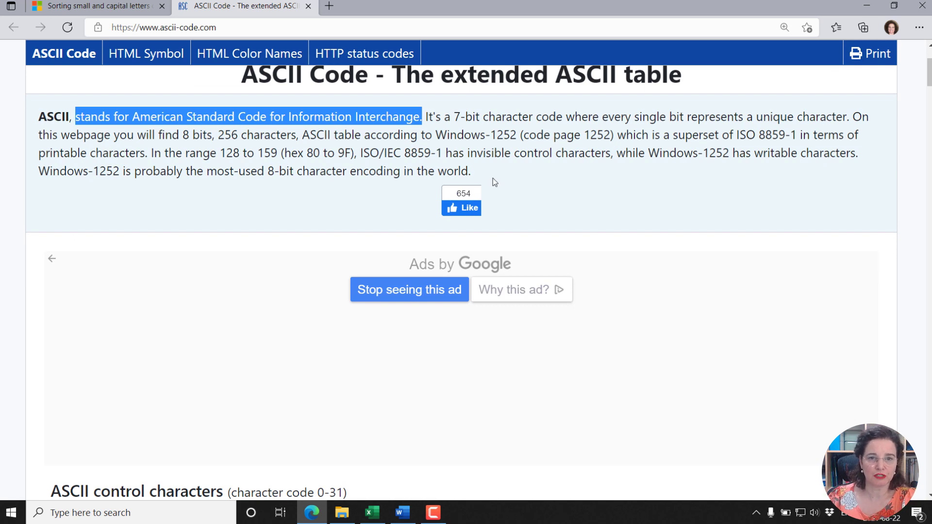
scroll(481, 204, down, 5)
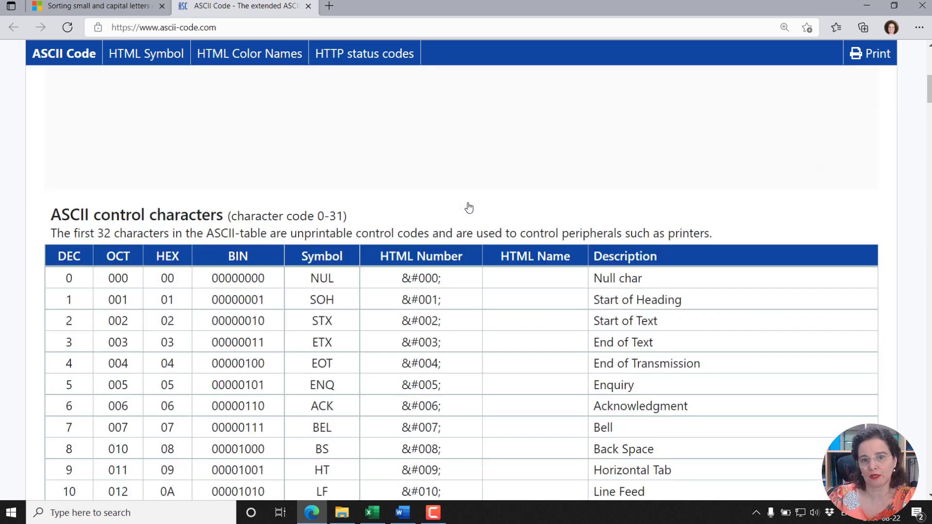
scroll(468, 207, down, 3)
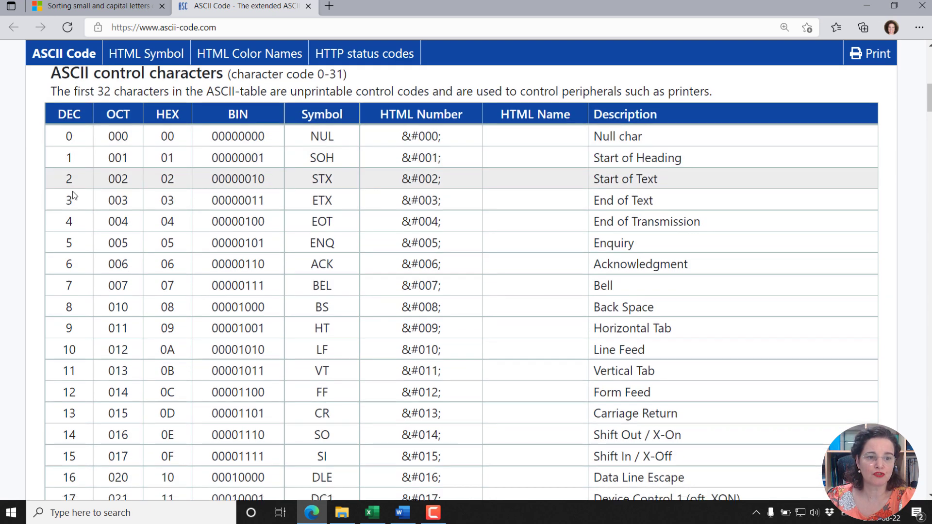
scroll(73, 272, down, 8)
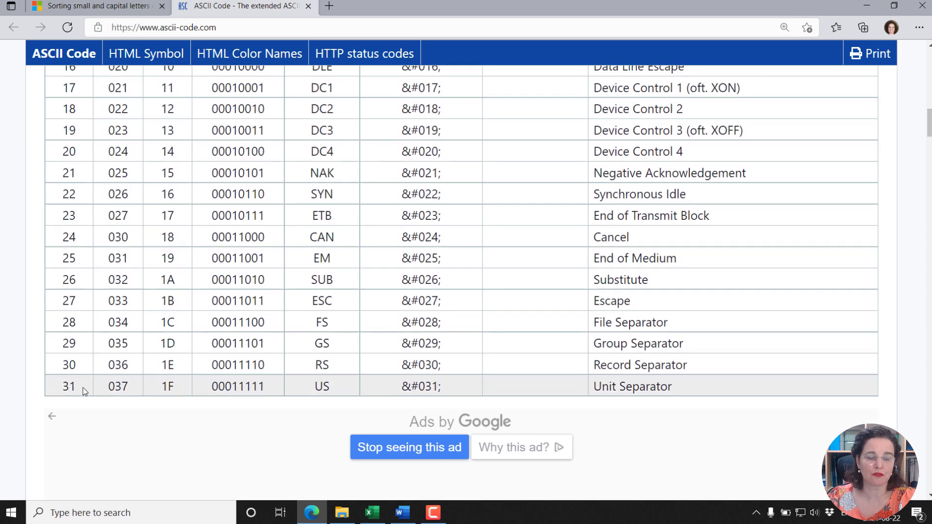
scroll(248, 388, up, 8)
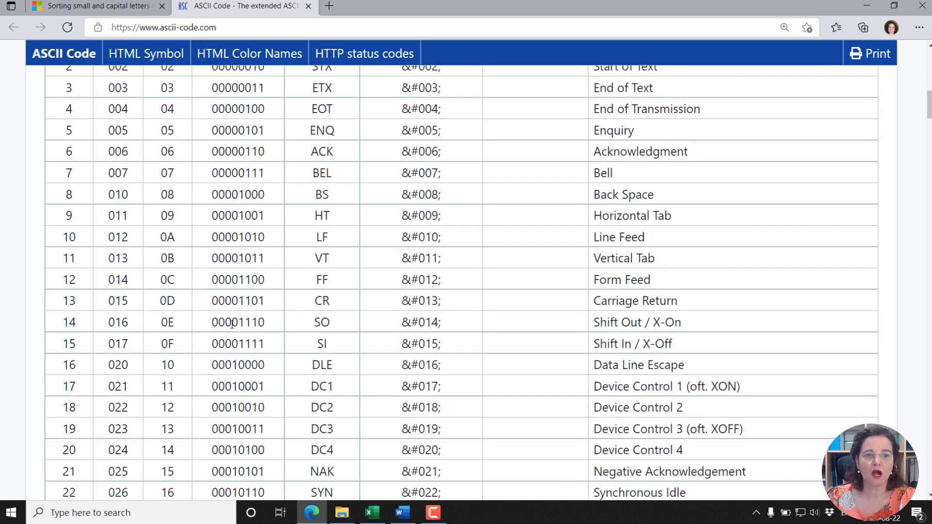
double_click(323, 162)
scroll(356, 239, down, 11)
scroll(357, 239, down, 7)
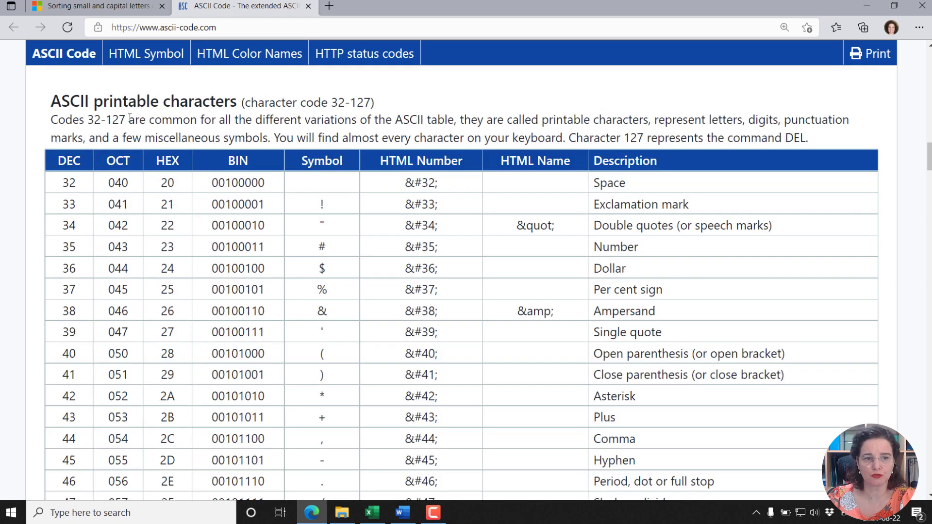
scroll(168, 214, down, 1)
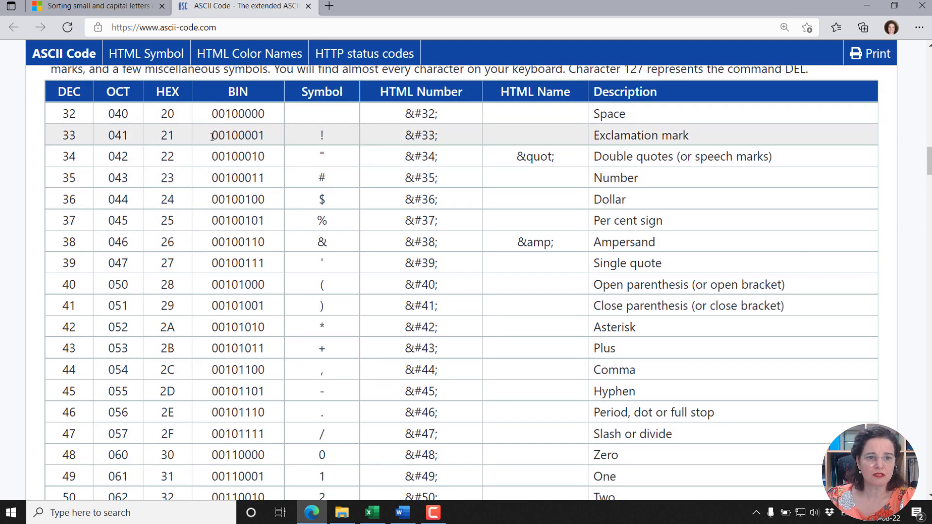
double_click(602, 114)
click(329, 139)
scroll(332, 283, down, 1)
scroll(332, 284, down, 6)
scroll(337, 235, down, 1)
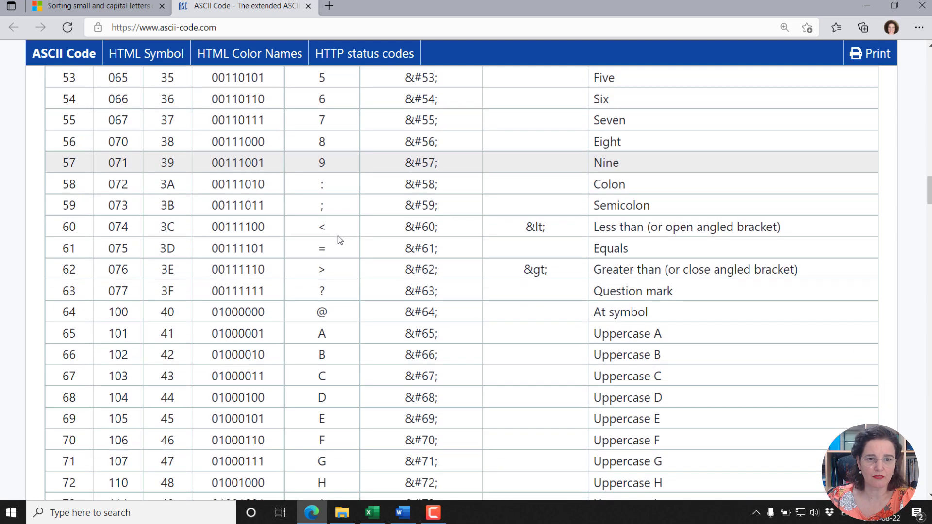
scroll(338, 236, down, 1)
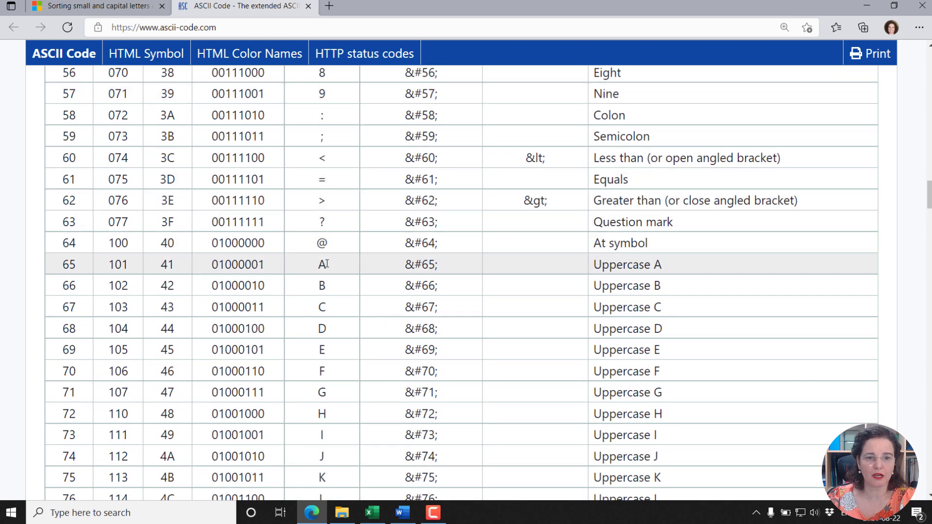
- Highlight code 65 for uppercase A and code 97 for lowercase a in the ASCII table
drag(66, 265, 76, 265)
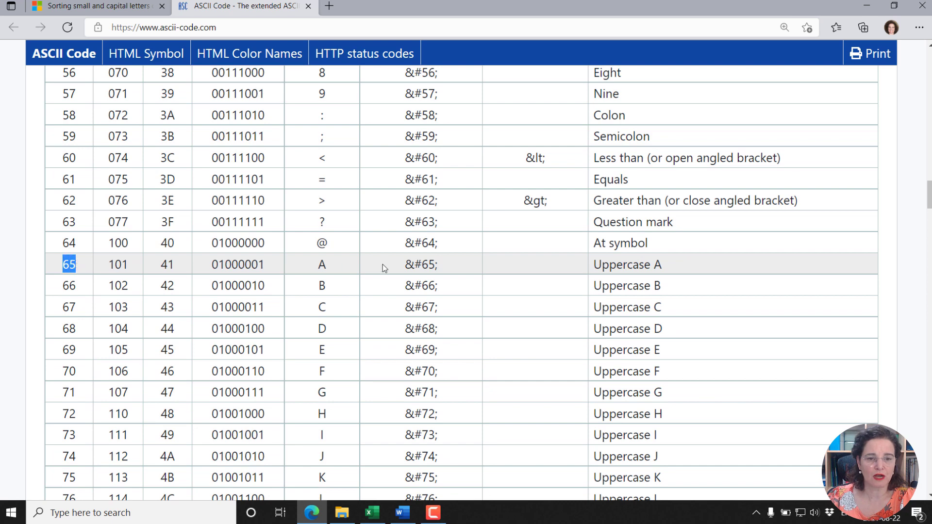
double_click(321, 265)
scroll(331, 197, down, 1)
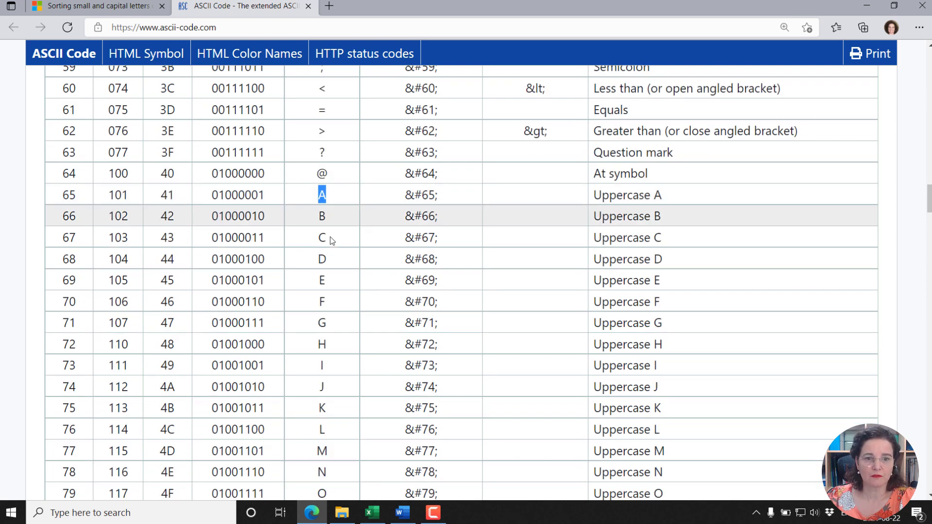
scroll(327, 272, down, 2)
scroll(327, 275, down, 4)
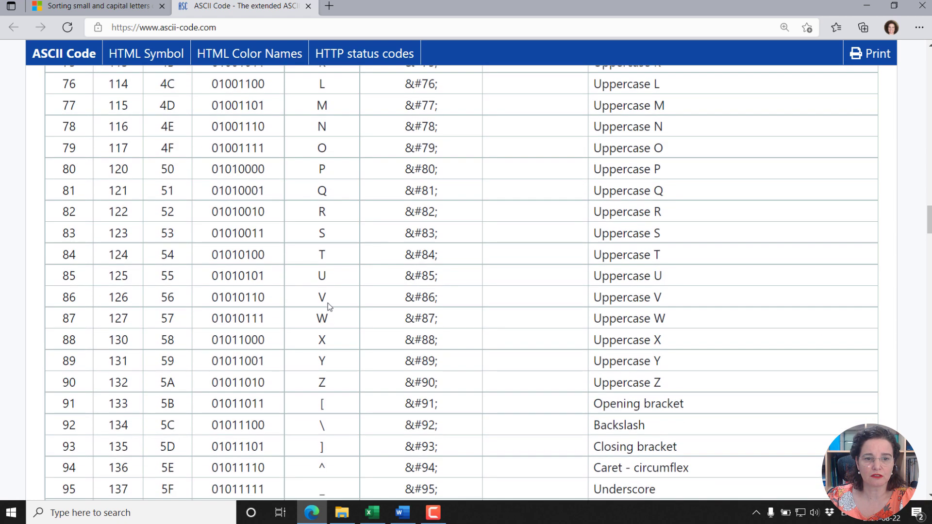
scroll(338, 387, down, 4)
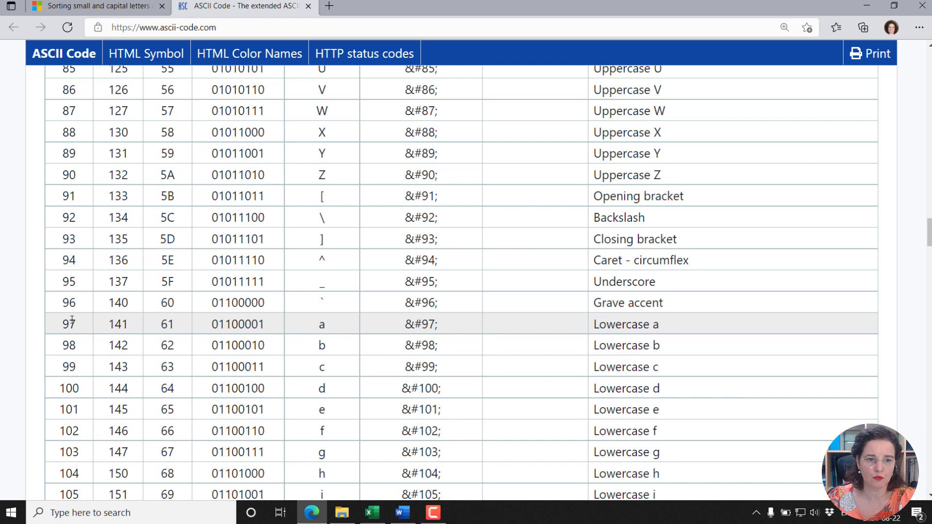
double_click(322, 325)
scroll(639, 325, down, 1)
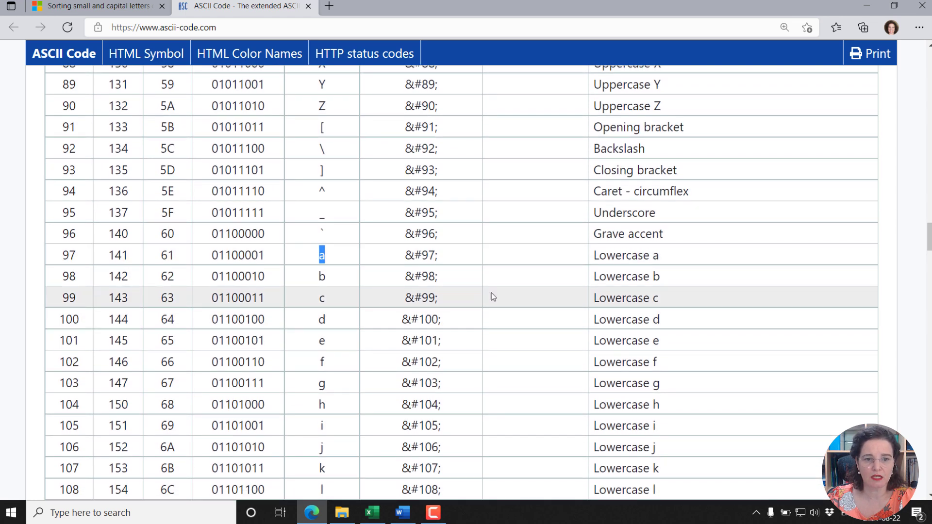
scroll(578, 293, down, 6)
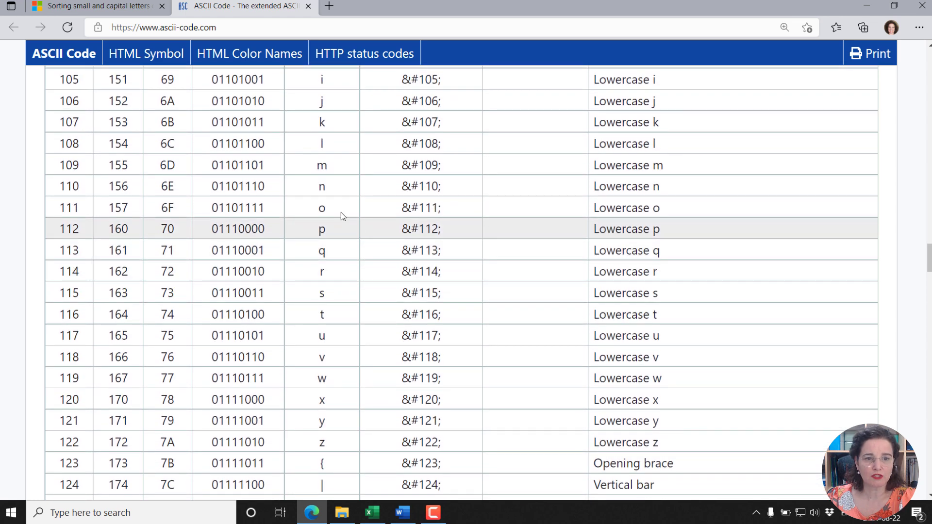
- Back in Excel, enter the letters A and a in cells C3 and C4
click(867, 6)
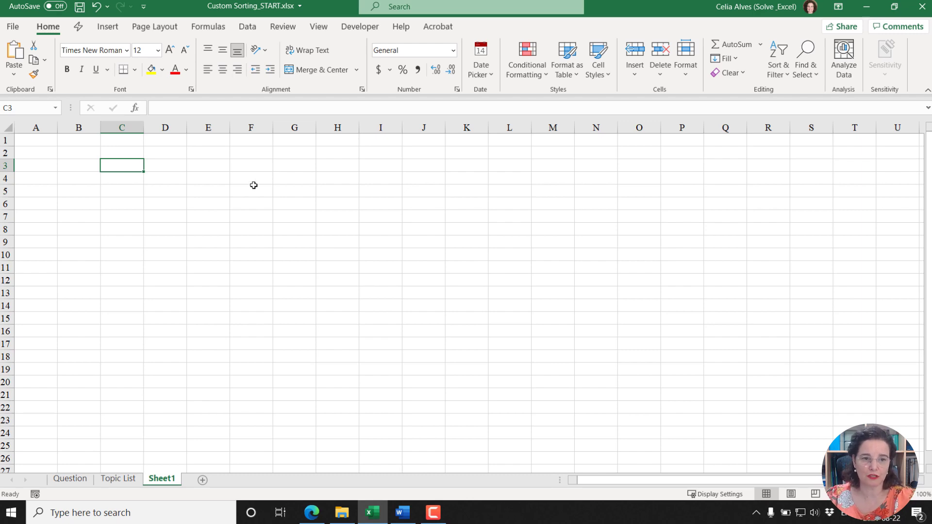
text(A)
key(Return)
text(a)
key(Return)
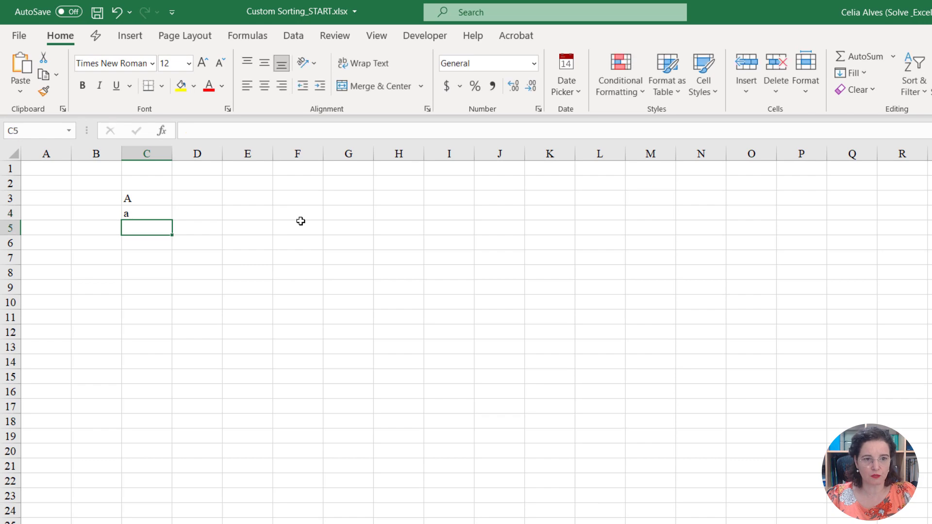
- Enter =CODE(C3) in D3 and fill it down to D4, returning 65 and 97
click(200, 200)
text(=Code)
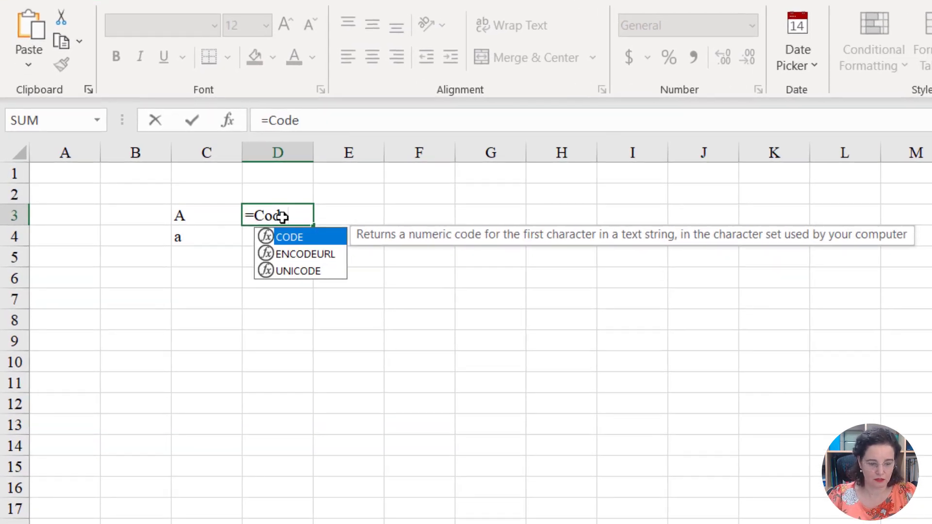
key(Tab)
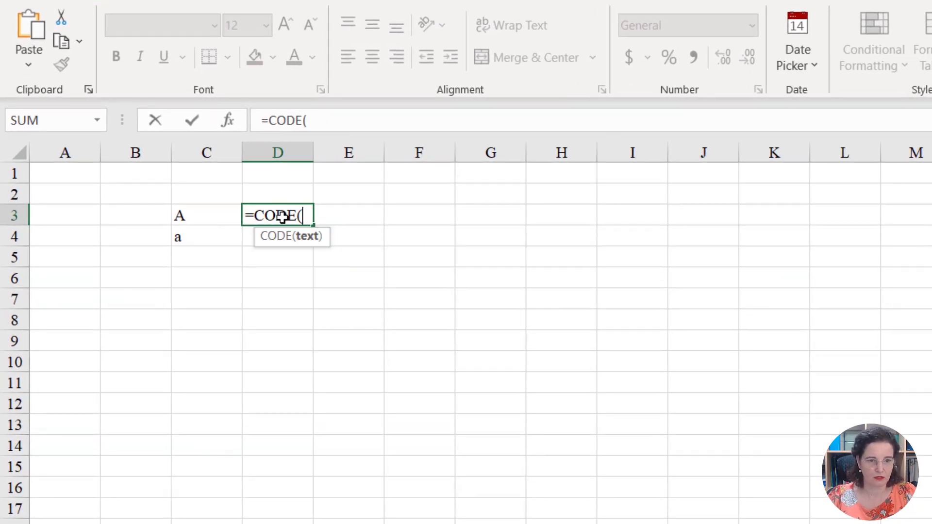
click(184, 218)
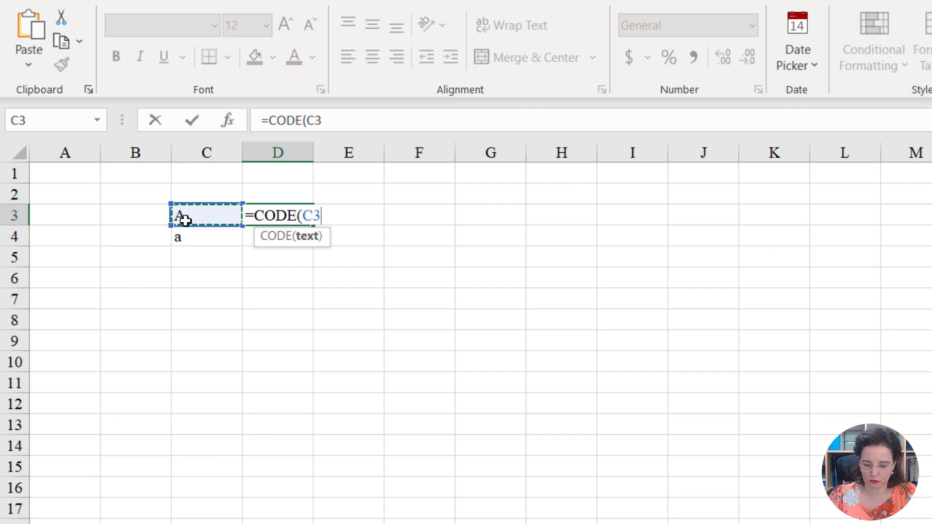
text())
key(Return)
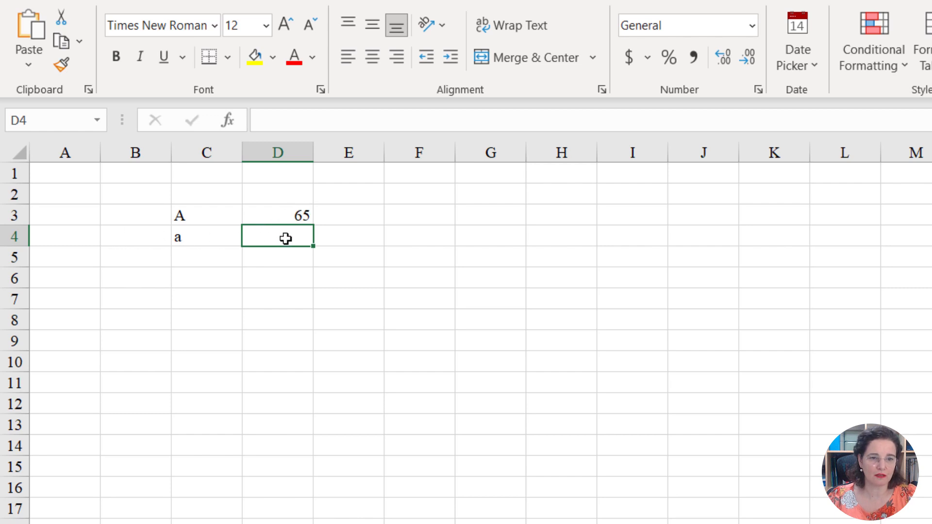
click(284, 215)
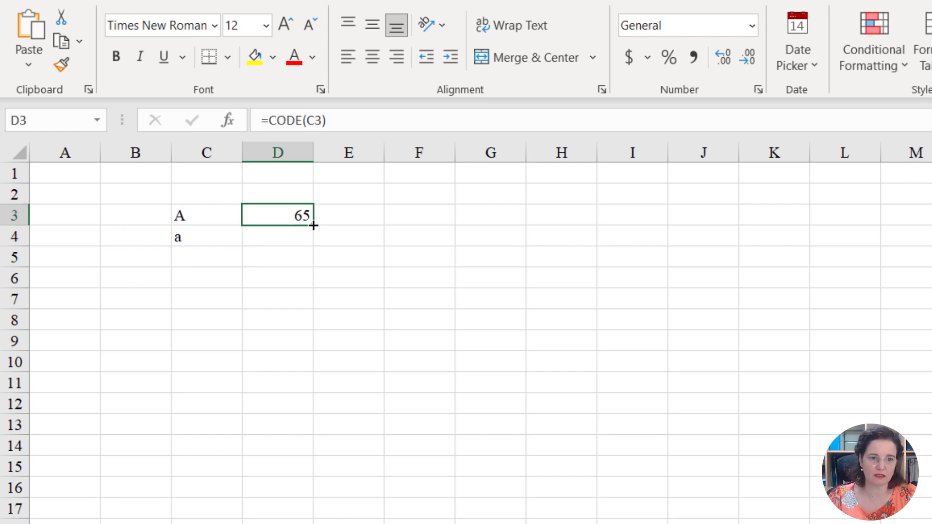
drag(313, 225, 312, 246)
click(179, 235)
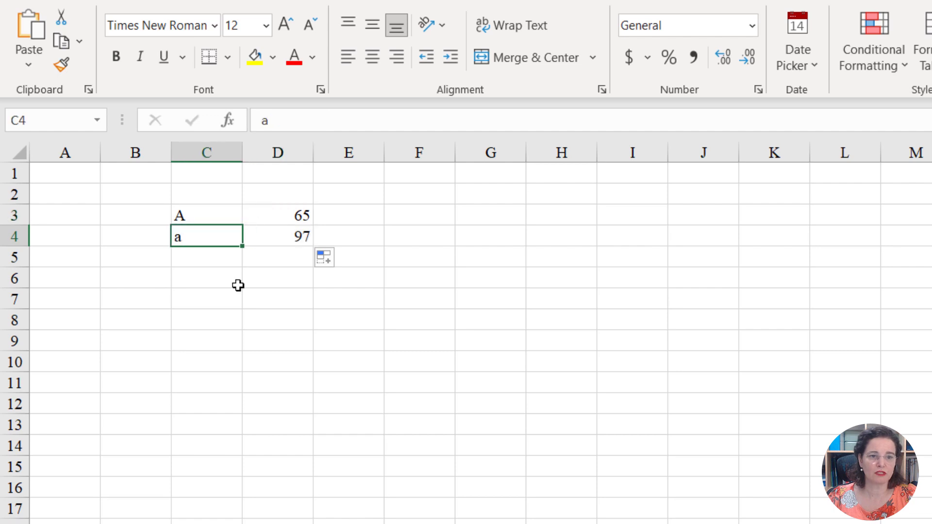
click(293, 244)
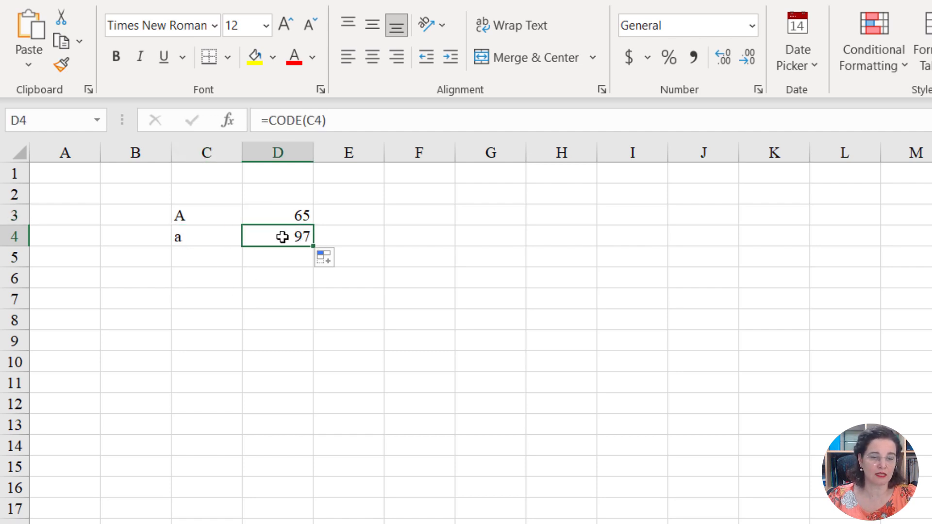
click(349, 215)
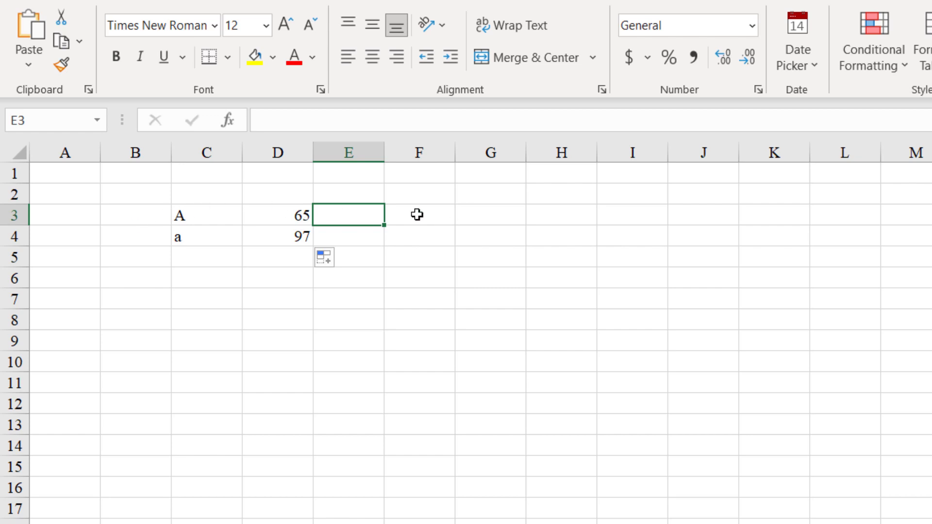
text(=CHAR()
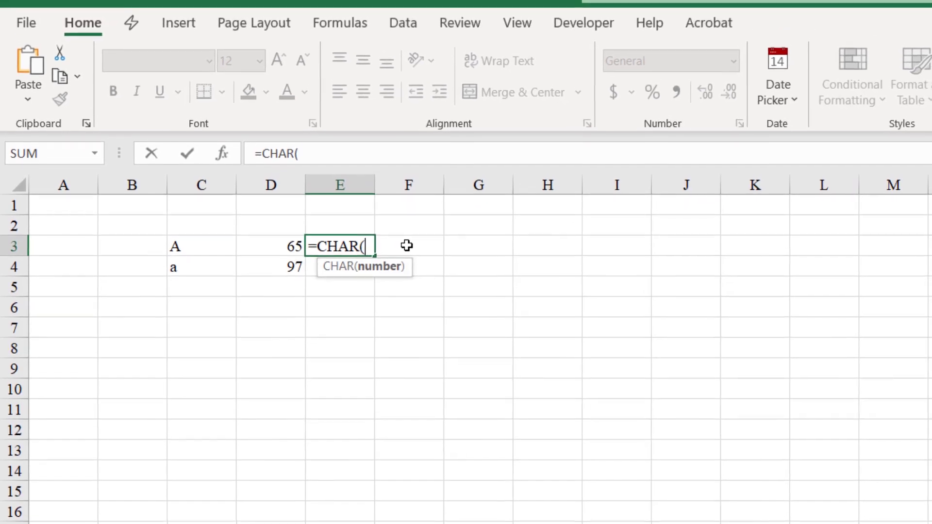
key(Left)
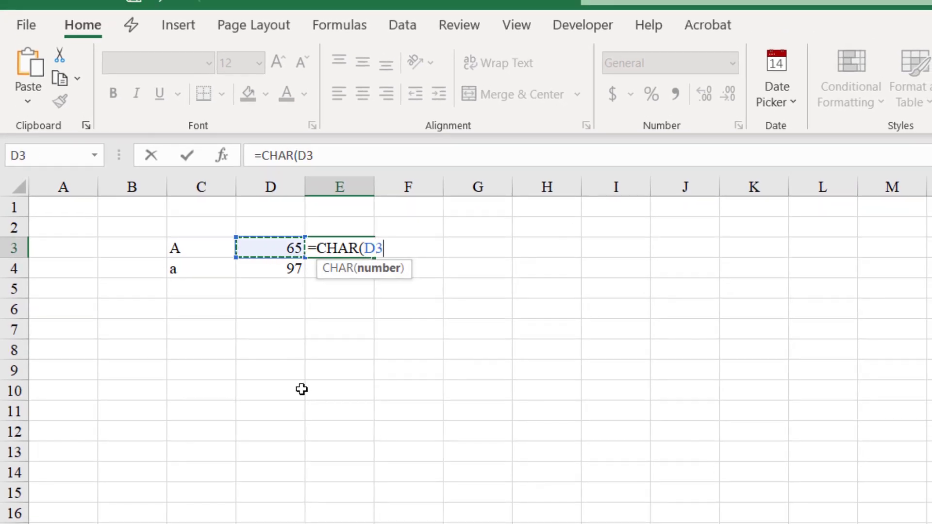
text())
key(Return)
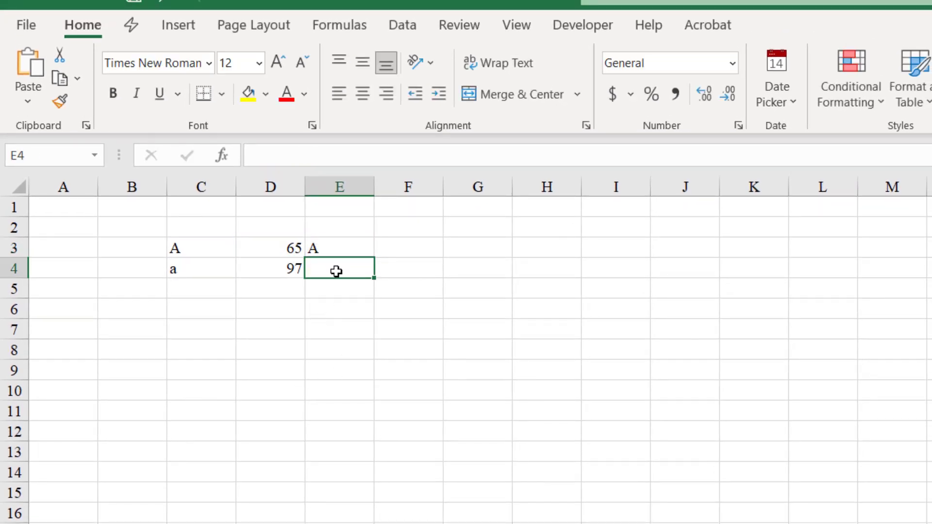
click(342, 248)
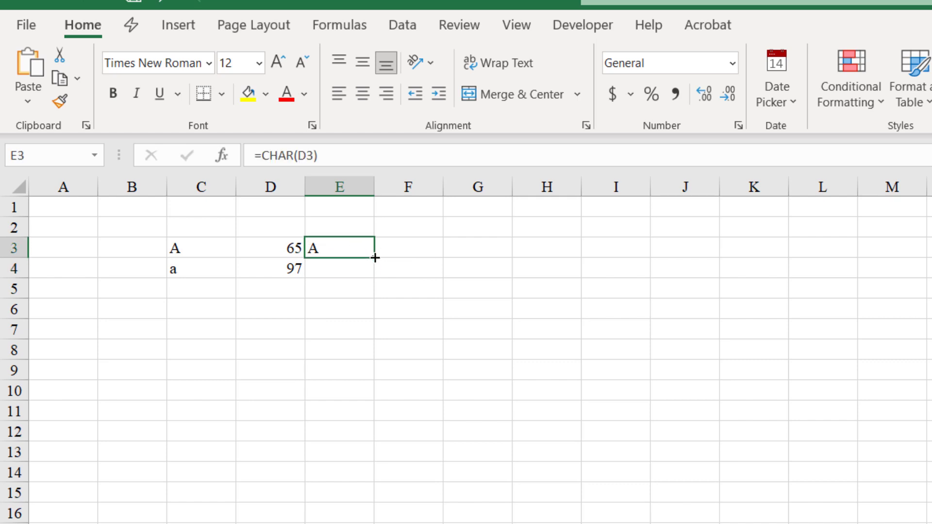
drag(375, 258, 375, 278)
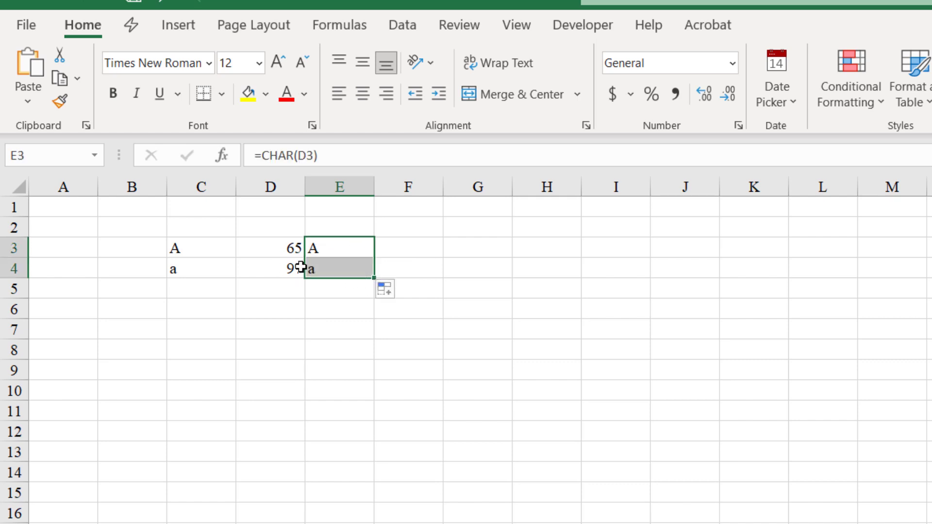
click(277, 270)
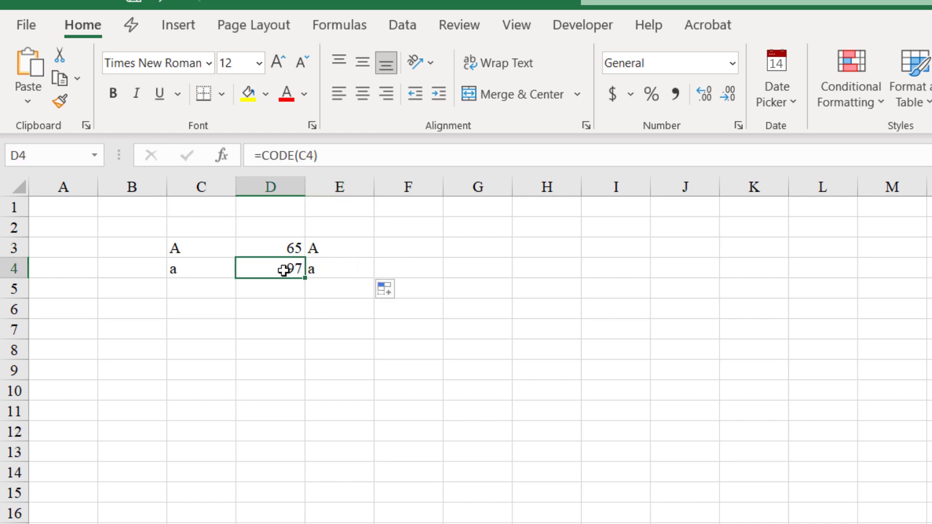
click(322, 270)
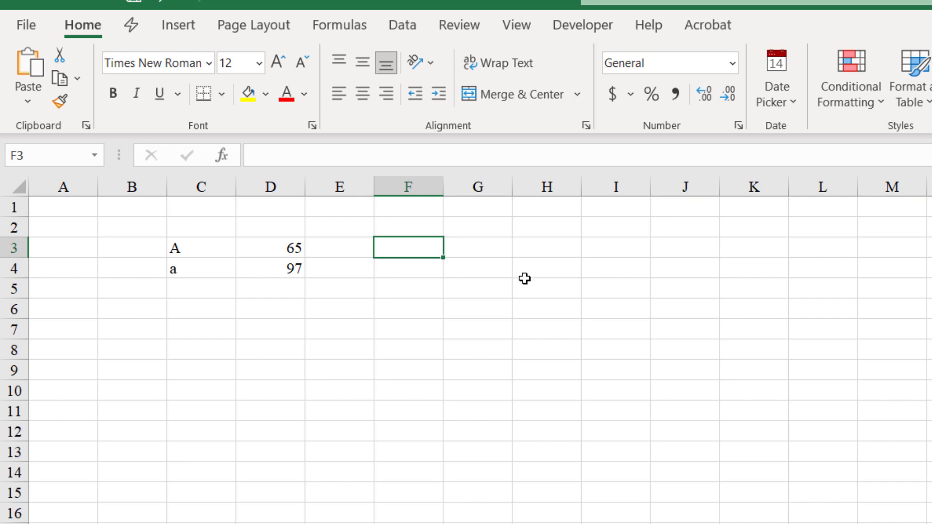
- Type headers Code, Char and Custom Code into F3, G3 and H3 and make them bold
text(Code)
key(Tab)
text(Char)
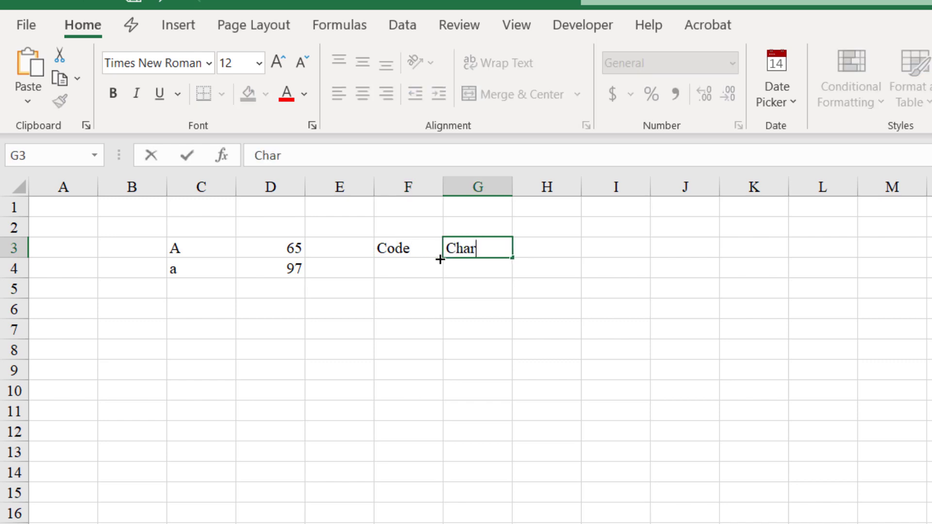
key(Tab)
text(Cu)
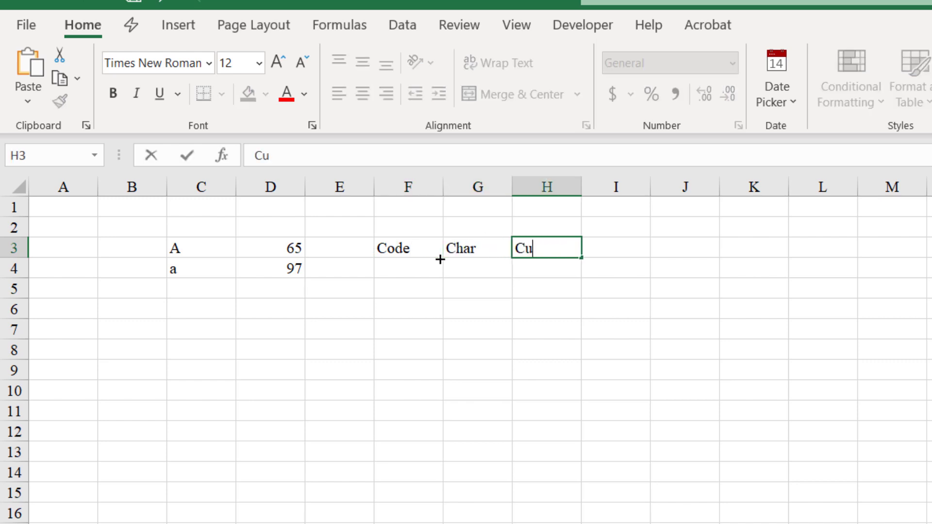
text(stom)
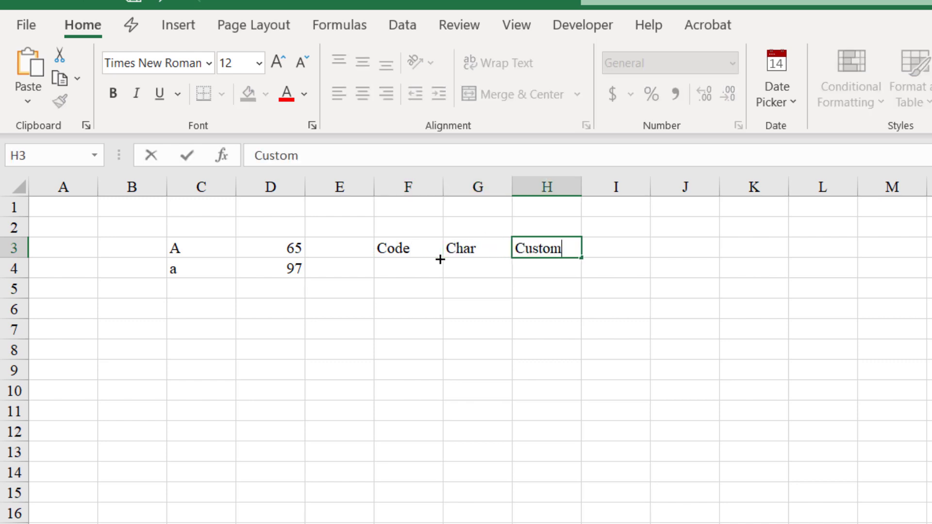
text( Code)
click(439, 259)
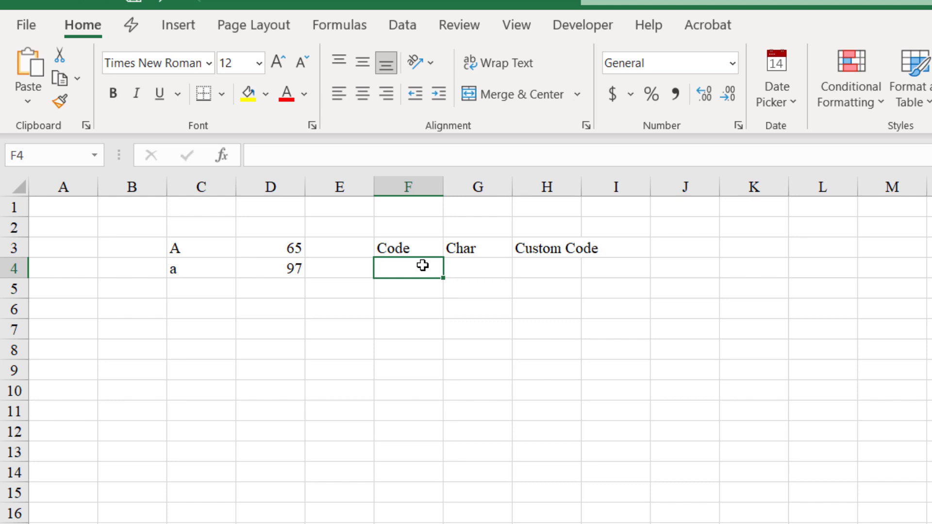
drag(421, 250, 535, 249)
click(113, 93)
click(394, 271)
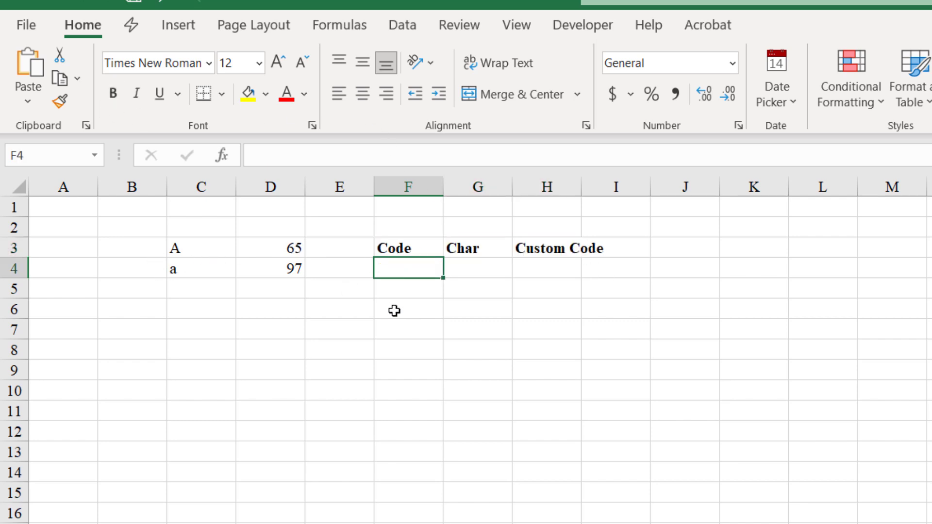
- Enter the codes 65, 66 and 67 in F4:F6
text(65)
key(Return)
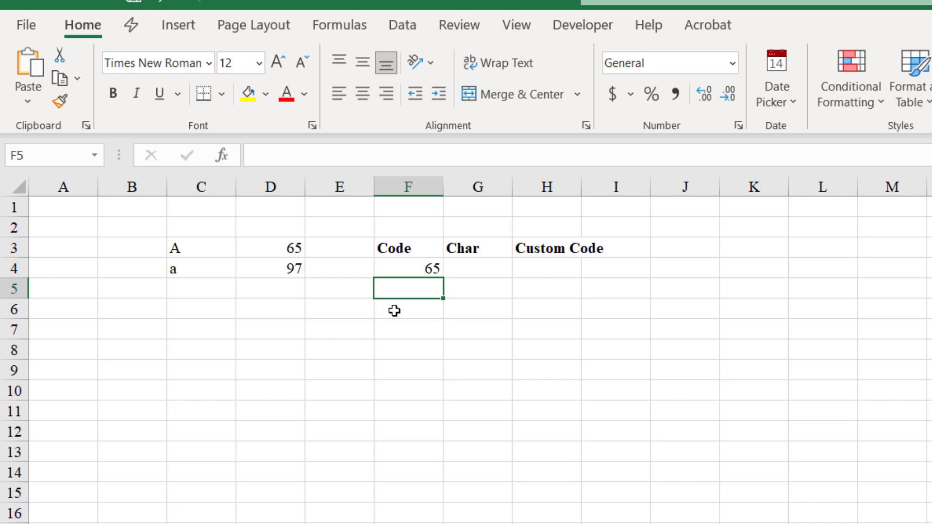
text(66)
key(Return)
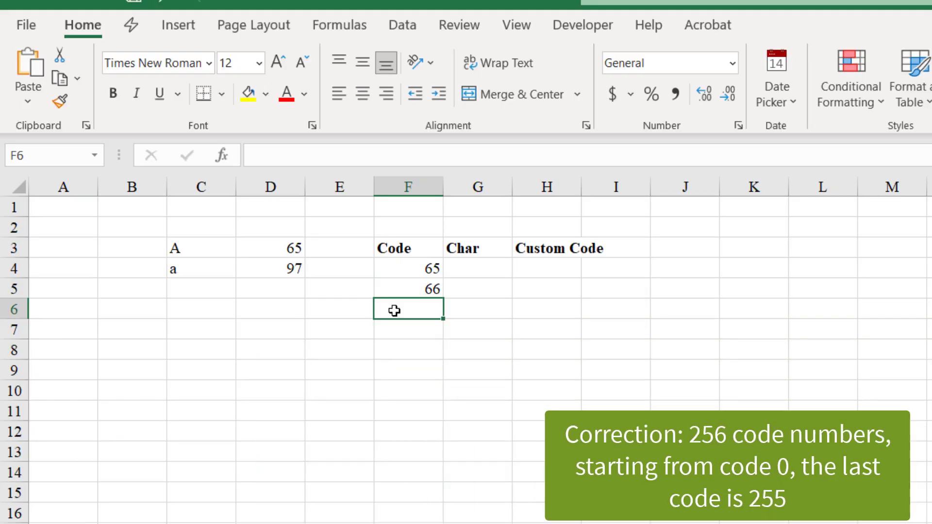
text(67)
key(Return)
- Extend the three selected codes far down column F and bring up the Series settings
drag(408, 269, 410, 301)
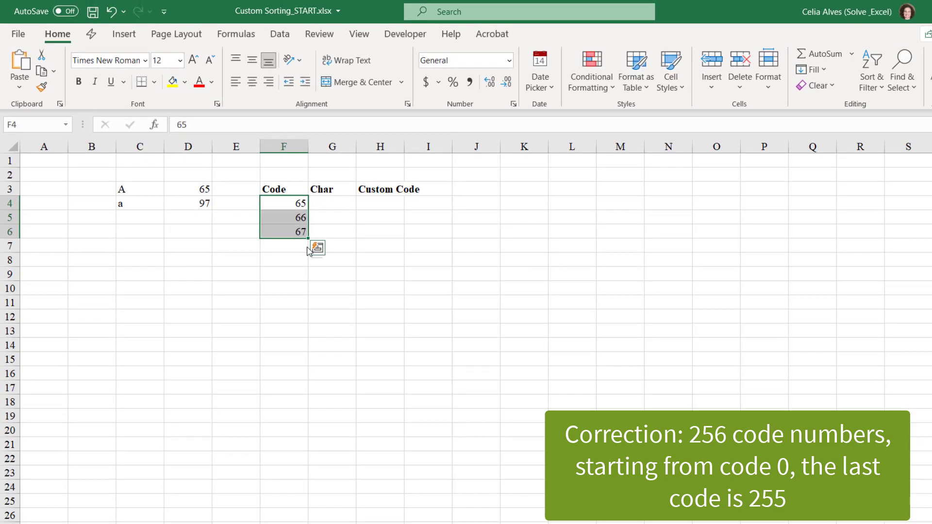
drag(443, 319, 439, 391)
drag(307, 293, 300, 481)
drag(299, 522, 300, 442)
click(337, 430)
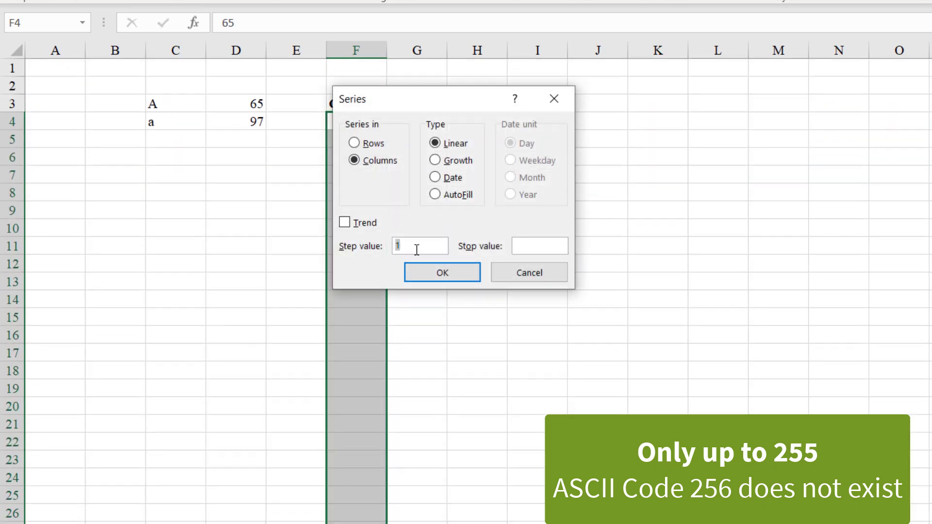
- Fill column F with the linear step-1 code series and check where it ends
click(443, 273)
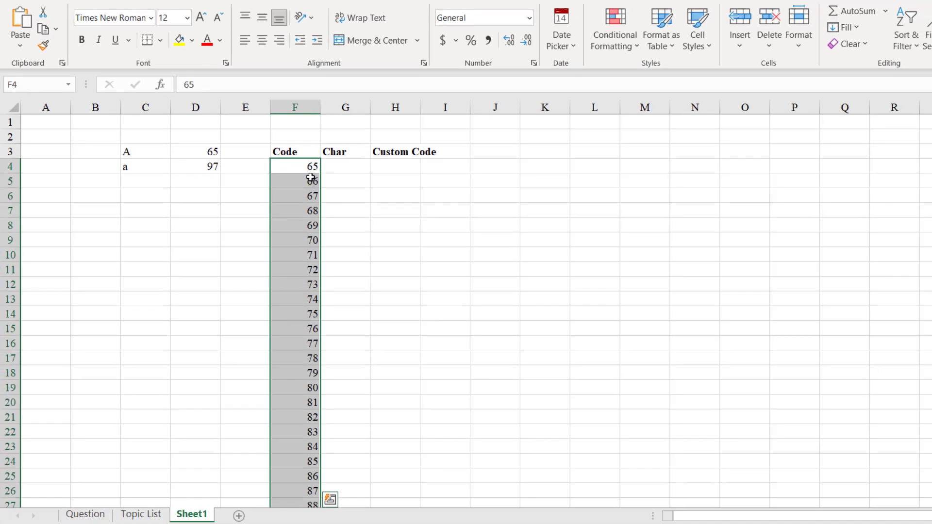
click(311, 178)
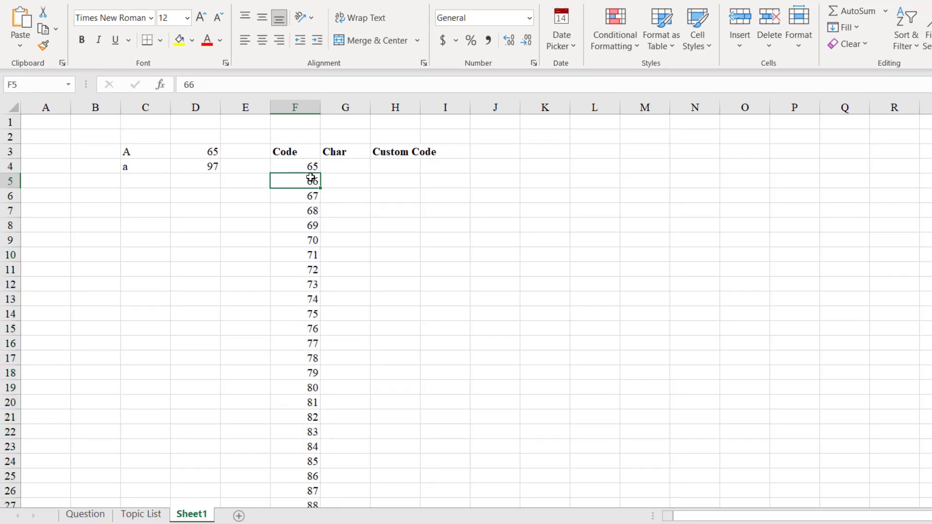
key(ctrl+Down)
key(ctrl+Up)
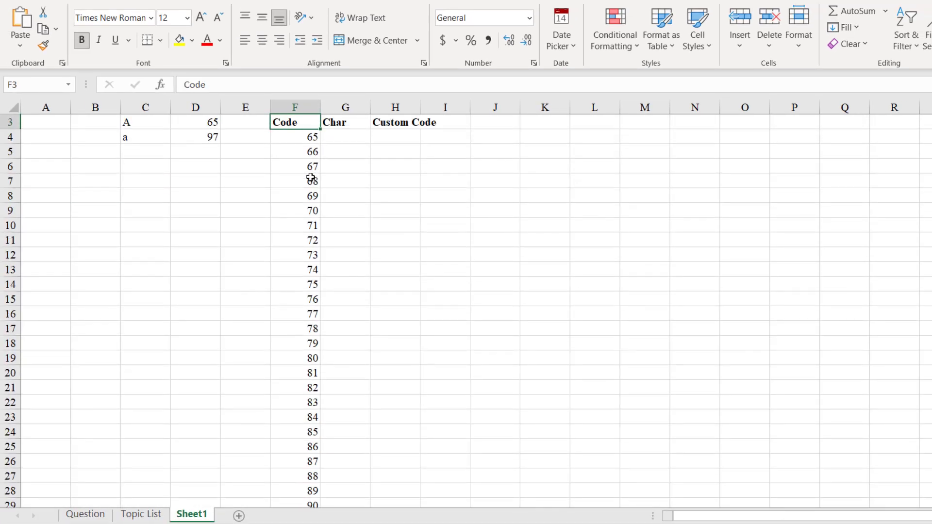
scroll(311, 177, up, 1)
- Enter =CHAR(F4) in G4 and copy it down the Char column
click(338, 168)
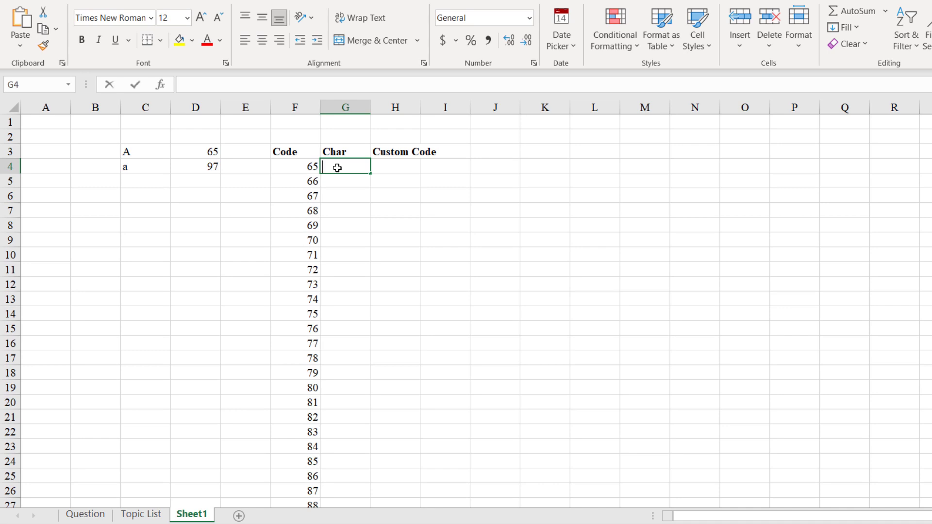
text(=Char()
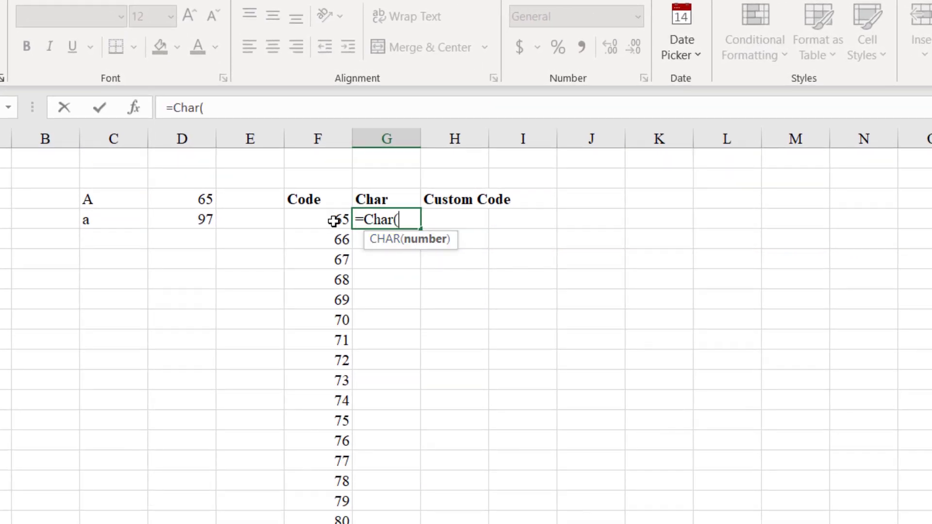
click(334, 221)
text())
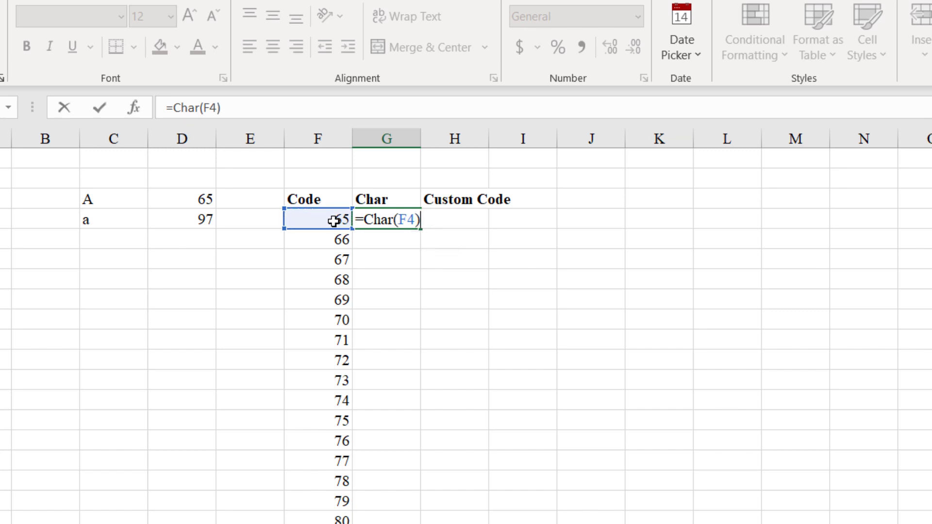
key(Return)
click(372, 214)
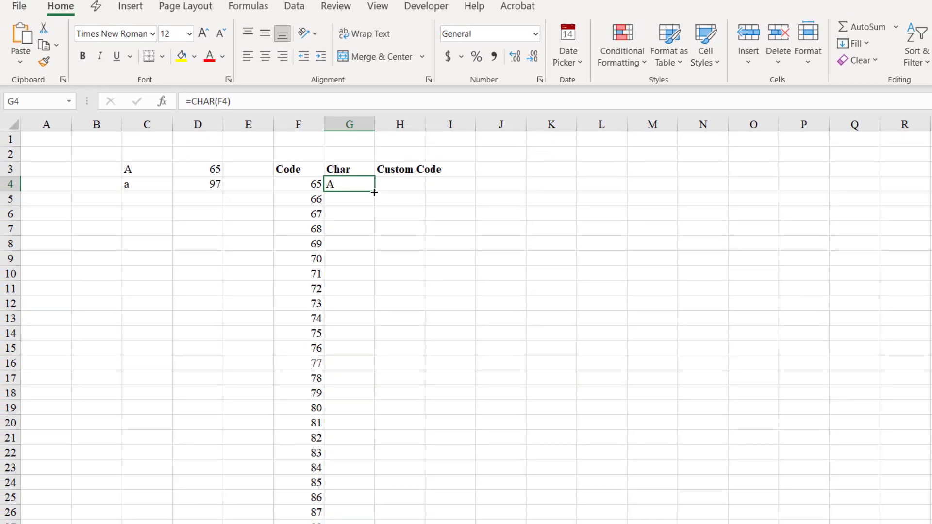
double_click(374, 193)
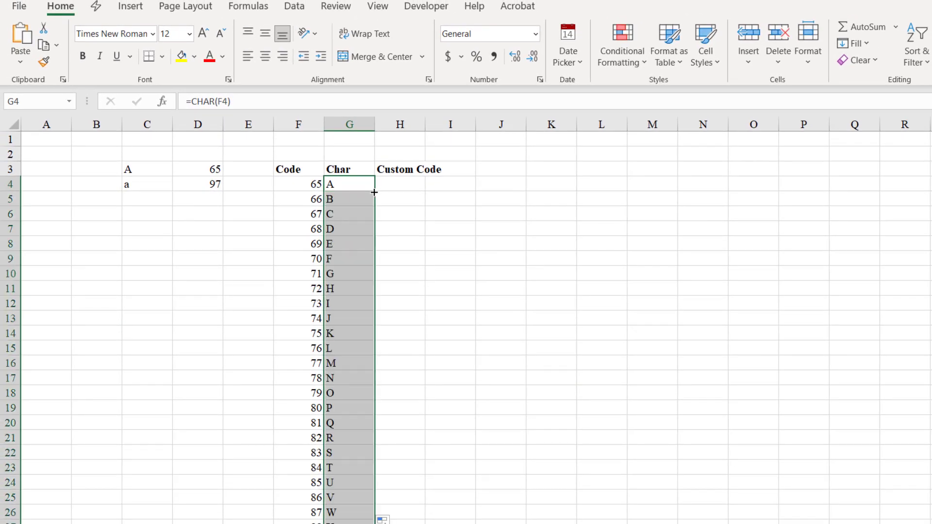
- Confirm that code 122 shows z, then return to the top of the list
scroll(349, 291, down, 13)
click(329, 387)
click(306, 392)
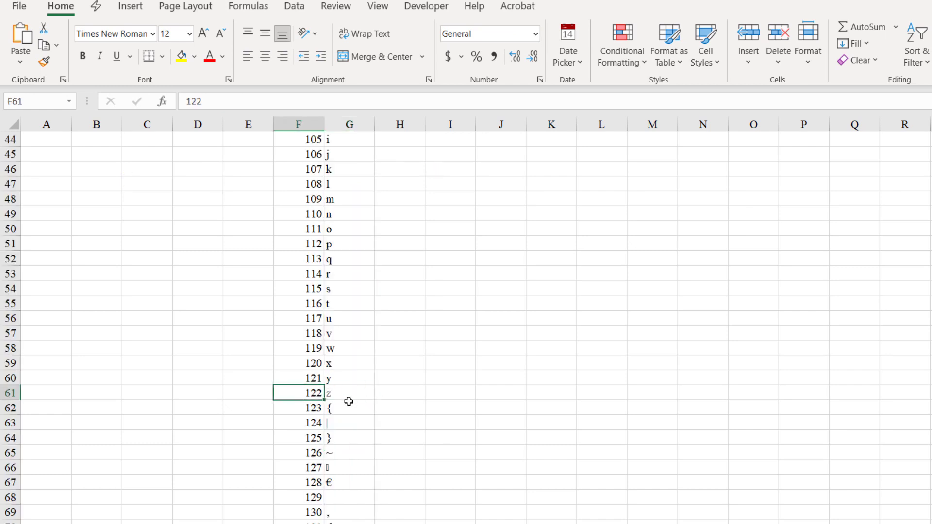
key(ctrl+Up)
key(Right)
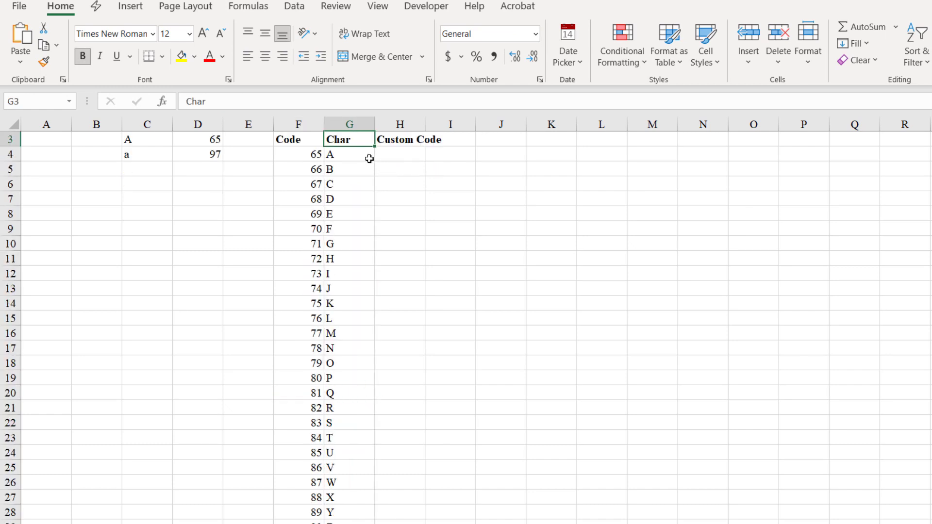
- Review the CHAR formulas in G4 and G5
scroll(350, 163, up, 1)
click(398, 183)
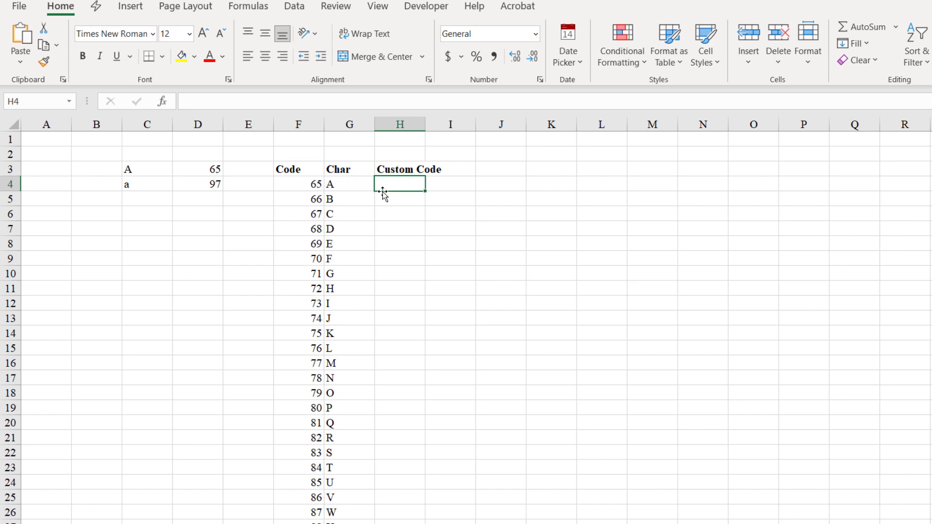
click(349, 183)
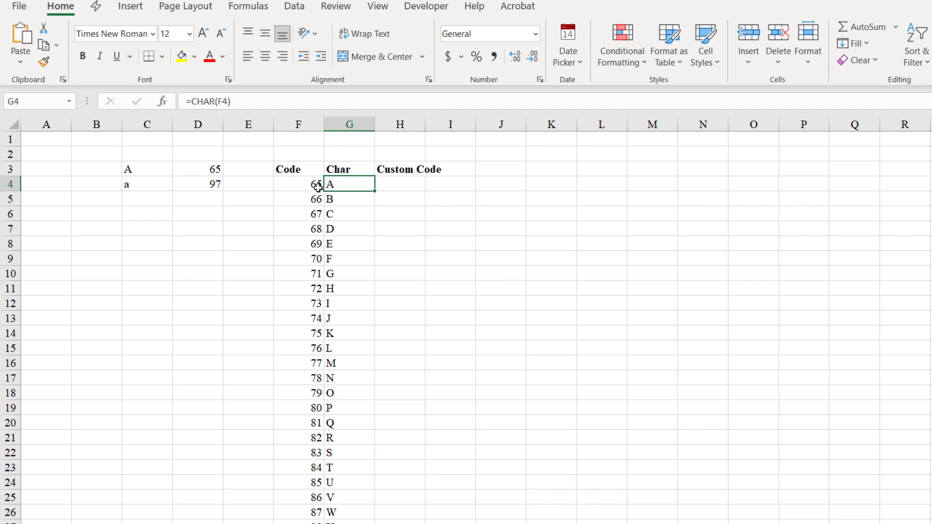
click(348, 201)
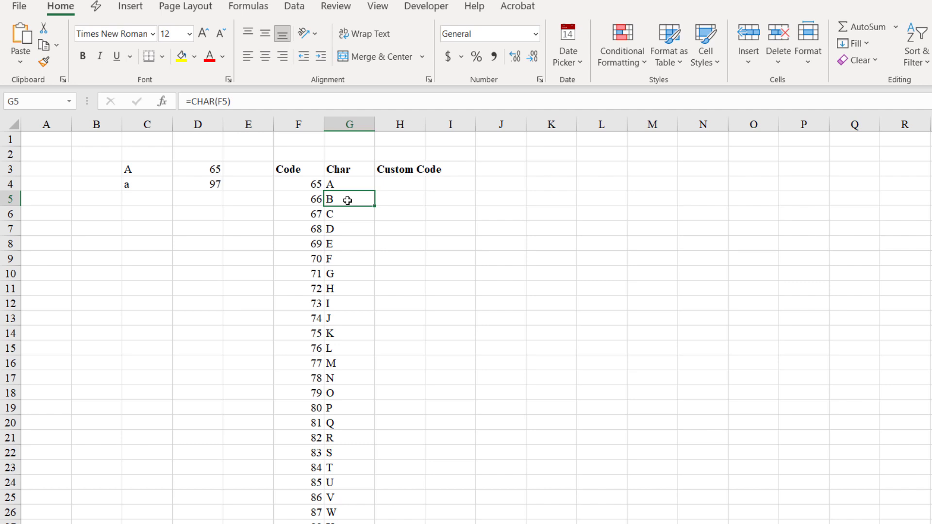
click(395, 185)
- Enter =D4-D3 in D5 to get the 32 difference between the a and A codes
click(205, 199)
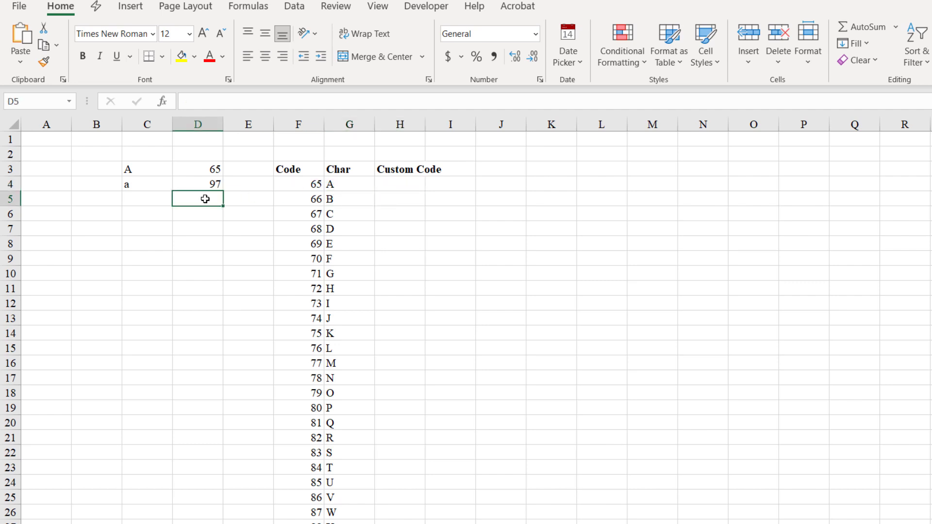
text(=)
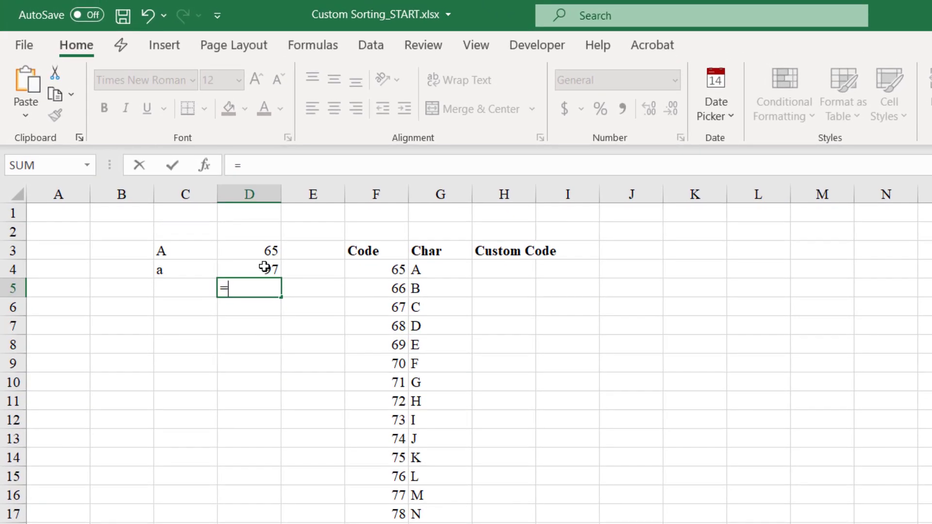
click(210, 181)
text(-)
click(252, 250)
key(Return)
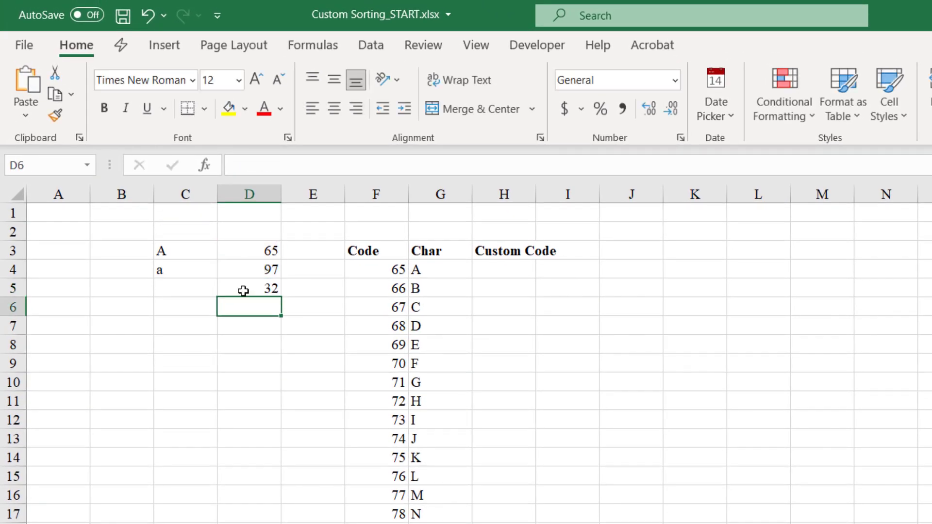
click(246, 285)
- Enter =IF(F4<97,F4,F4-$D$5+0.5) in H4, with D5 locked as an absolute reference
click(499, 273)
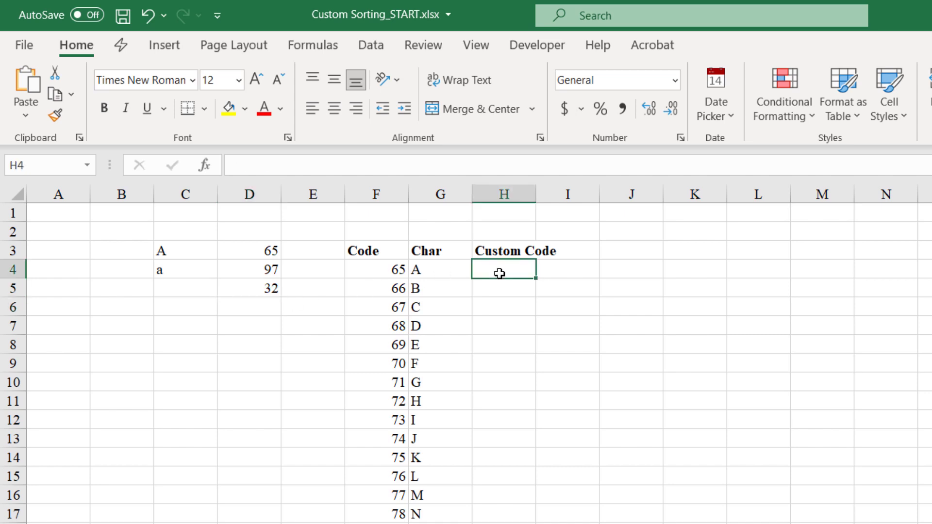
text(=)
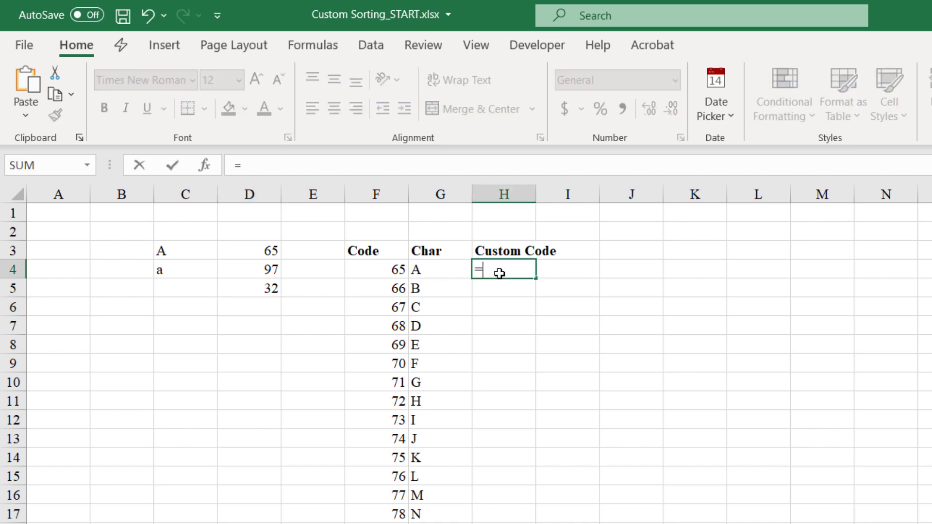
text(if)
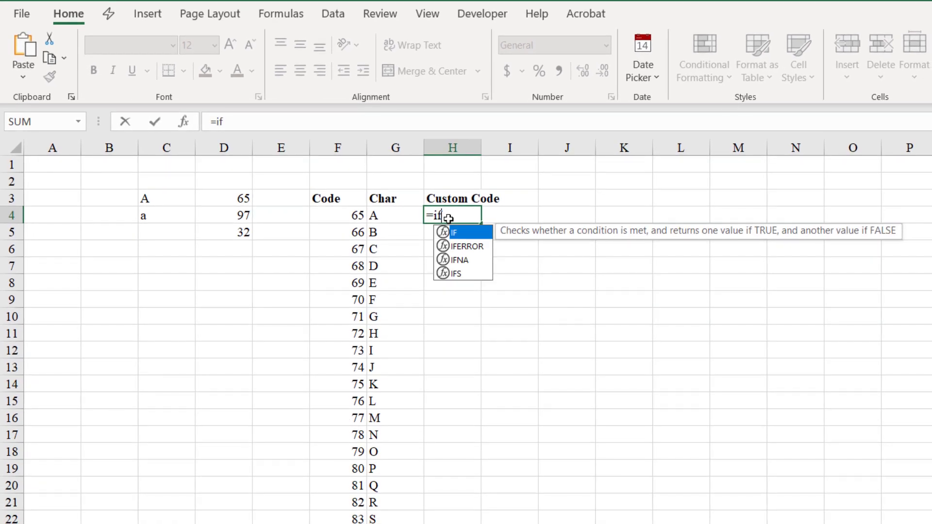
text(()
click(352, 215)
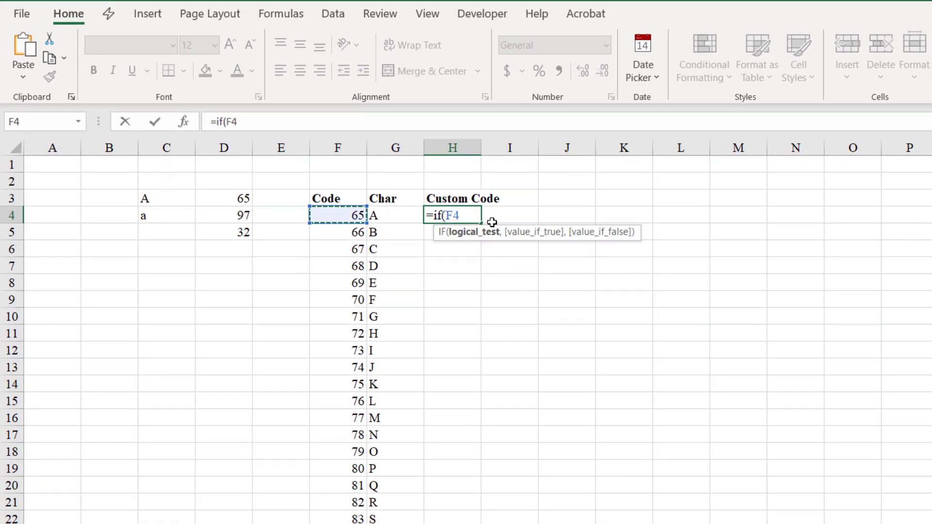
text(<97,)
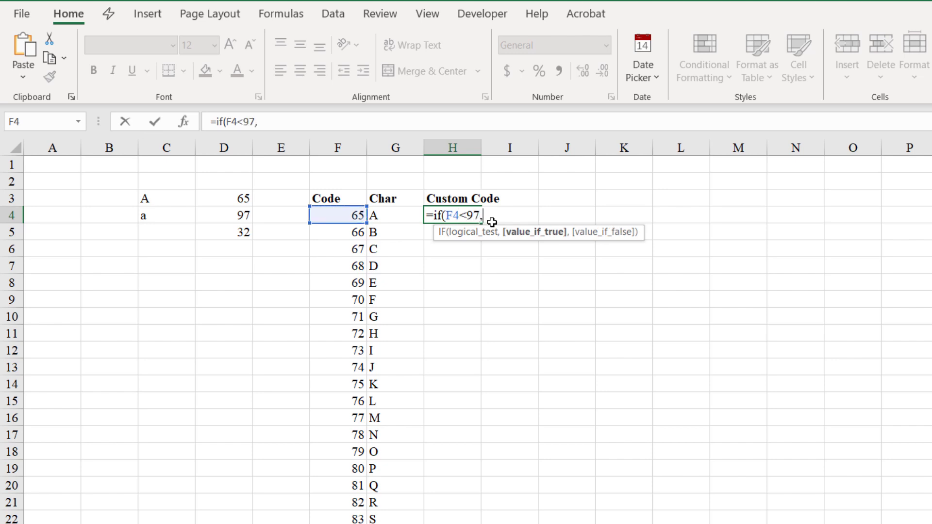
click(351, 212)
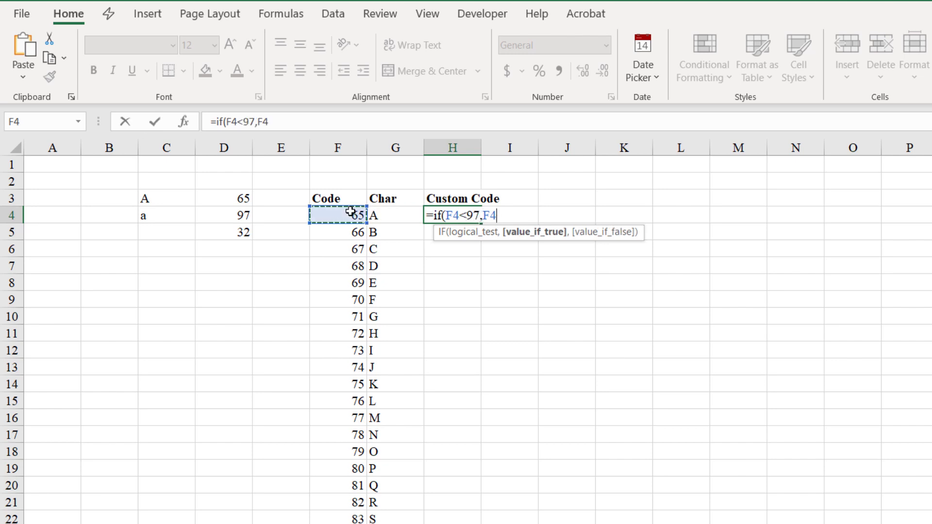
text(,)
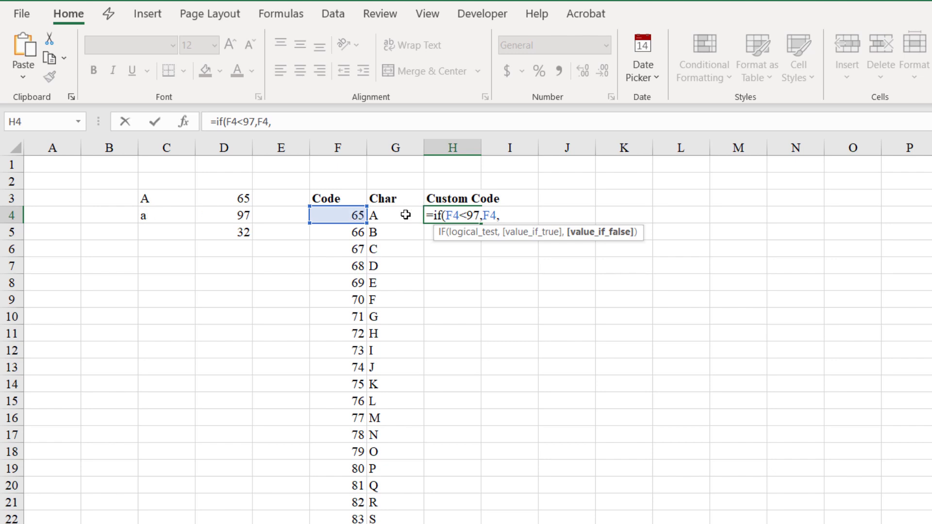
click(350, 214)
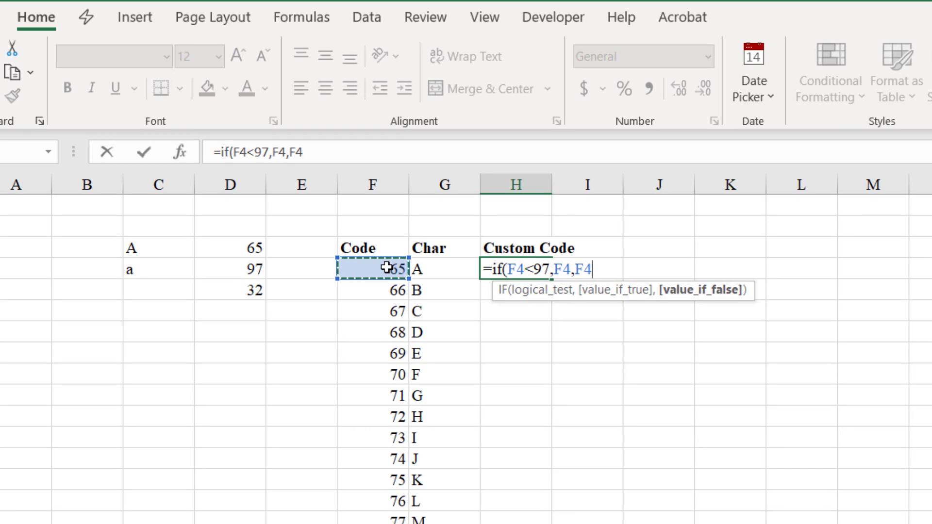
text(-)
click(253, 290)
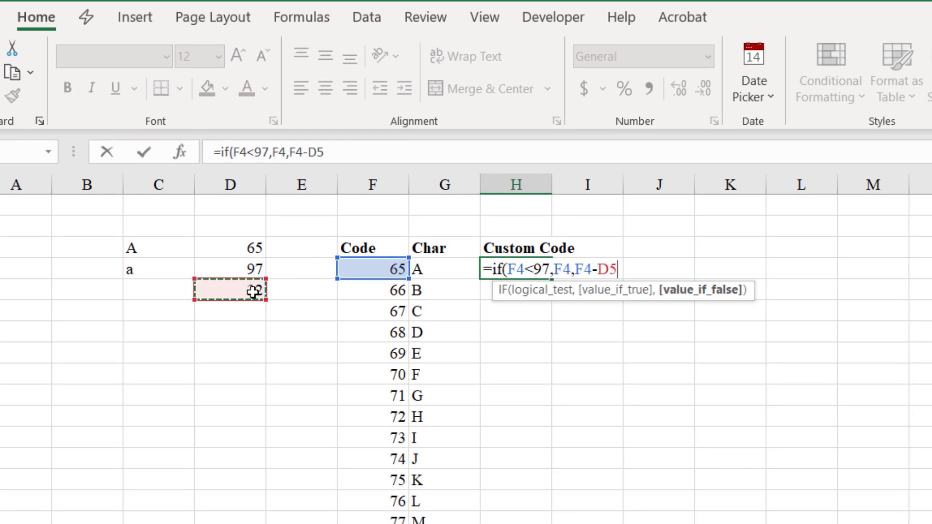
key(F4)
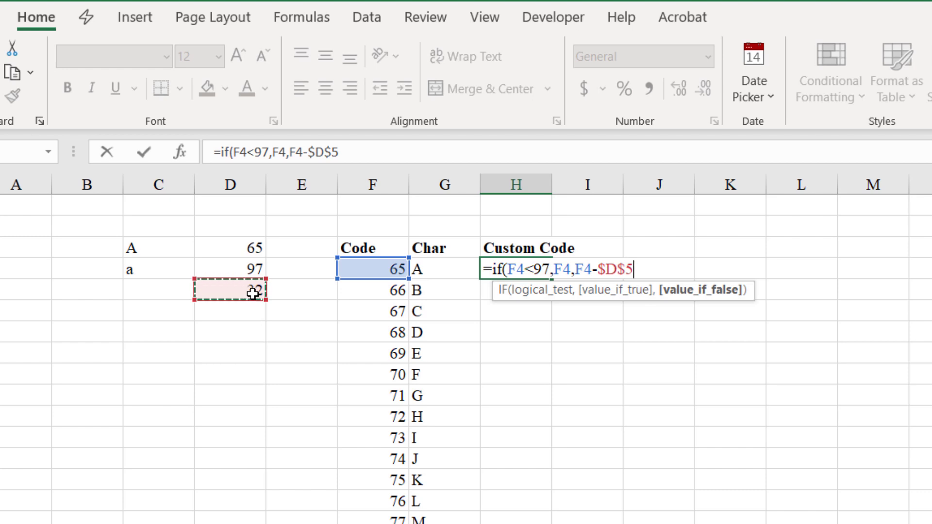
text(+0.5)
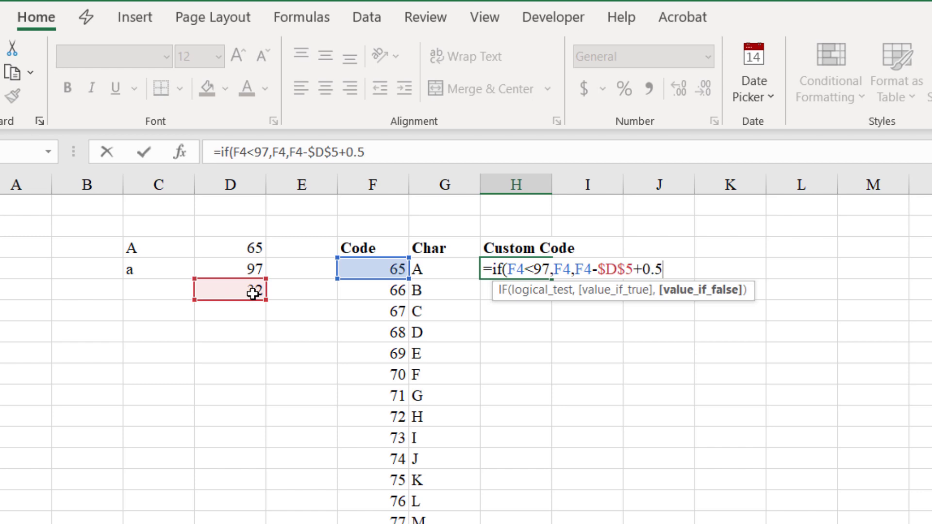
text())
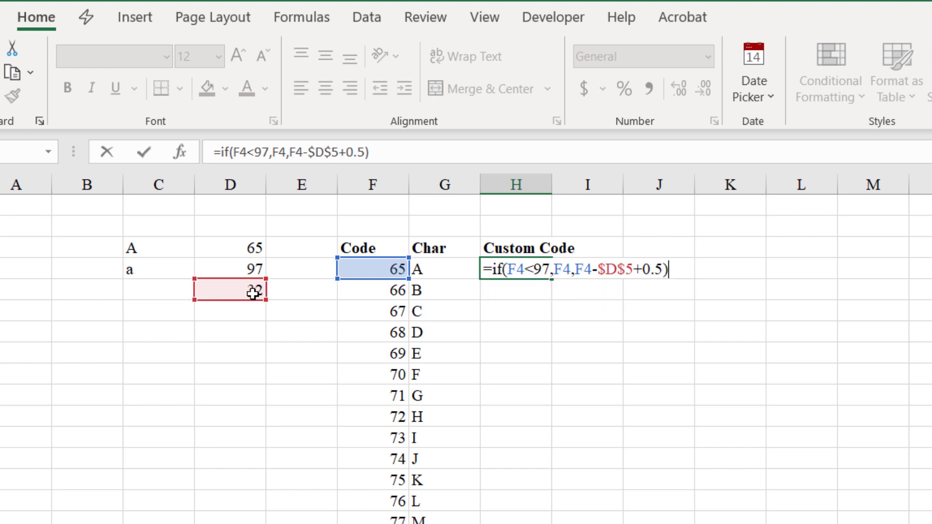
key(Return)
- Copy the Custom Code formula down the whole column and check the results
click(545, 265)
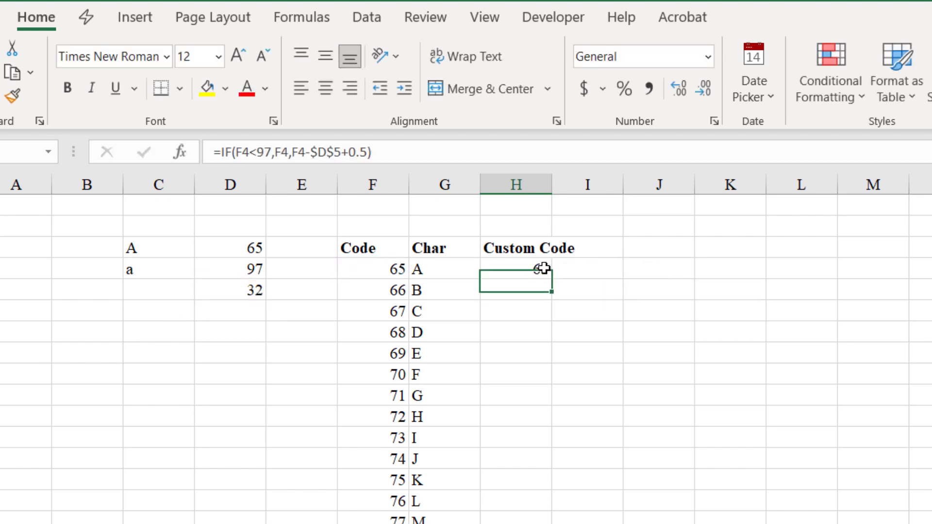
double_click(549, 280)
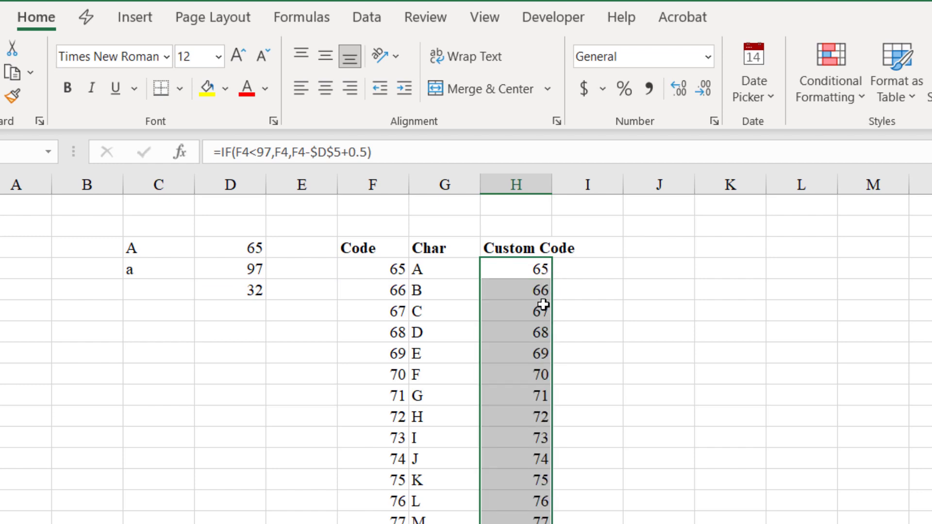
scroll(542, 314, down, 7)
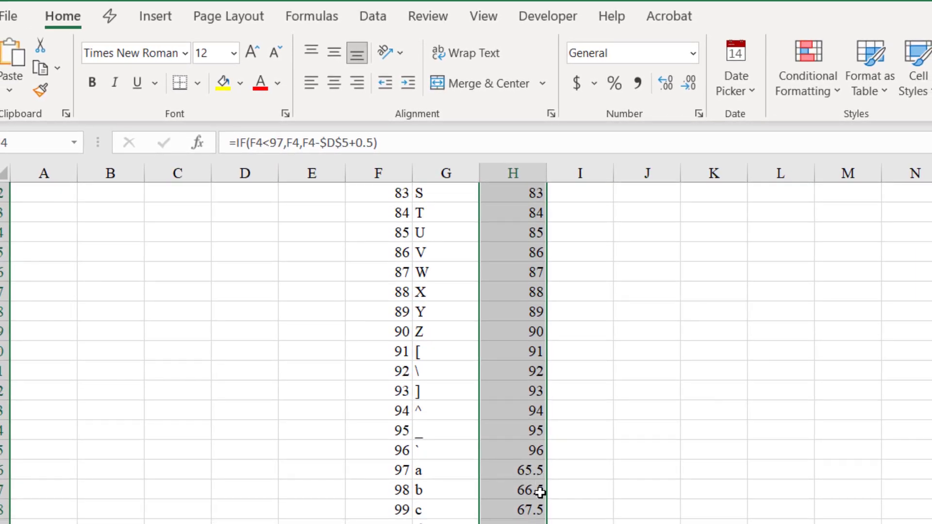
scroll(544, 497, up, 20)
click(508, 250)
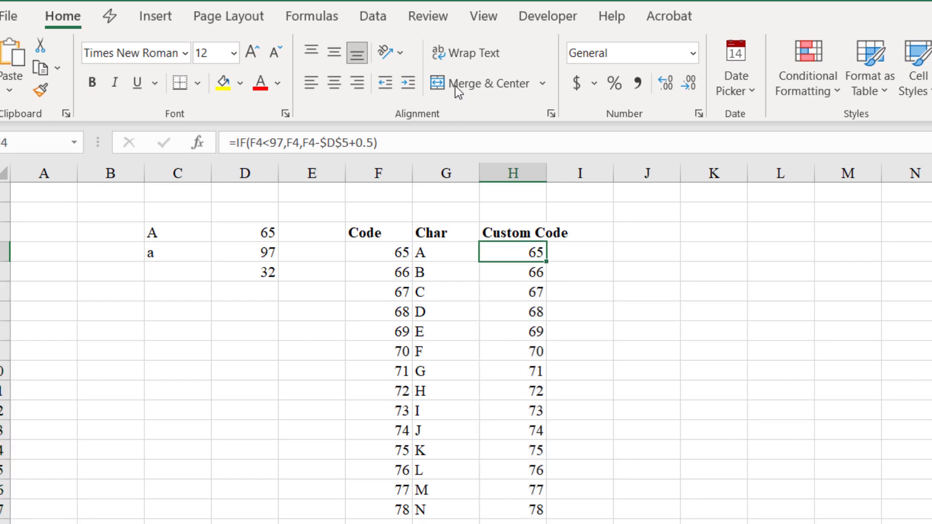
click(372, 16)
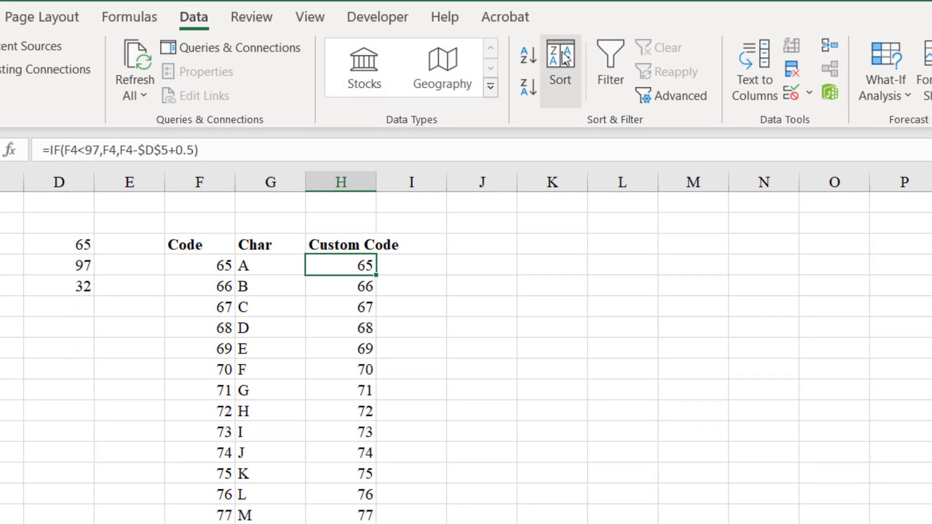
click(610, 61)
click(368, 244)
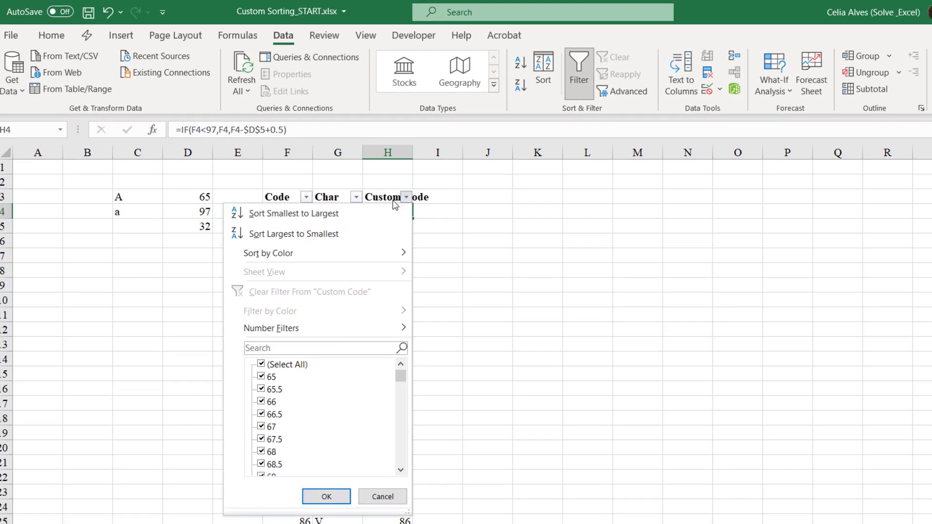
click(384, 214)
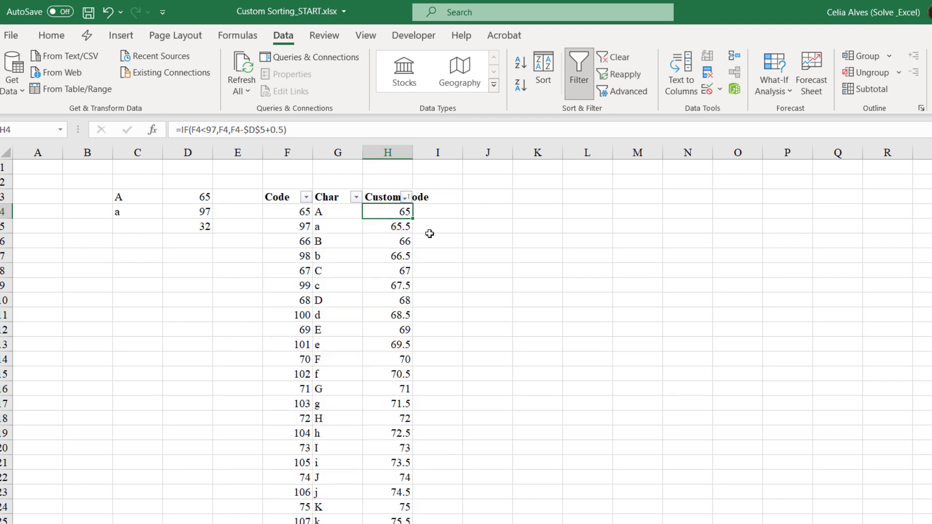
click(334, 213)
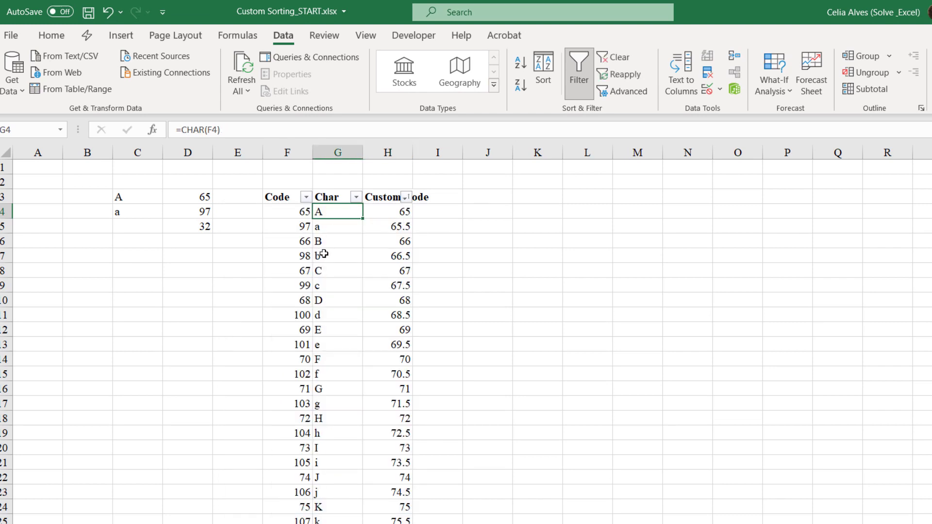
scroll(334, 377, down, 5)
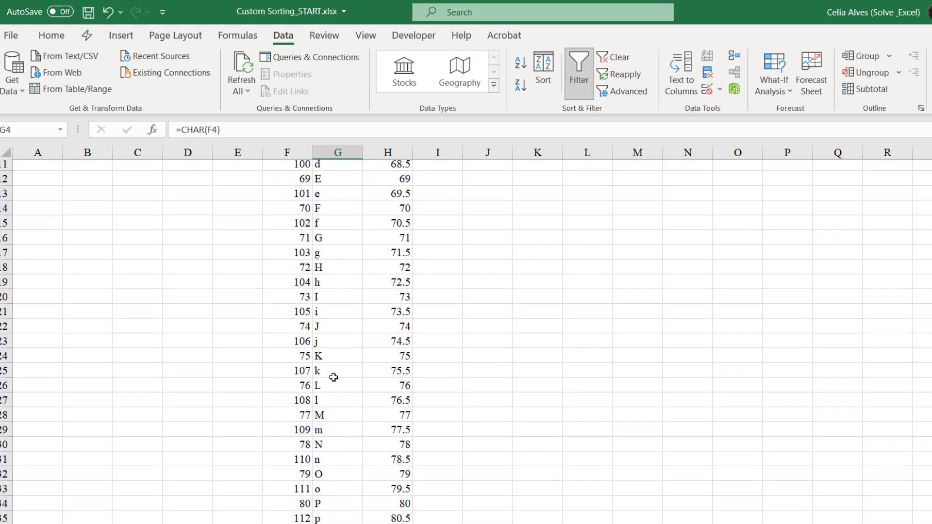
scroll(334, 377, up, 5)
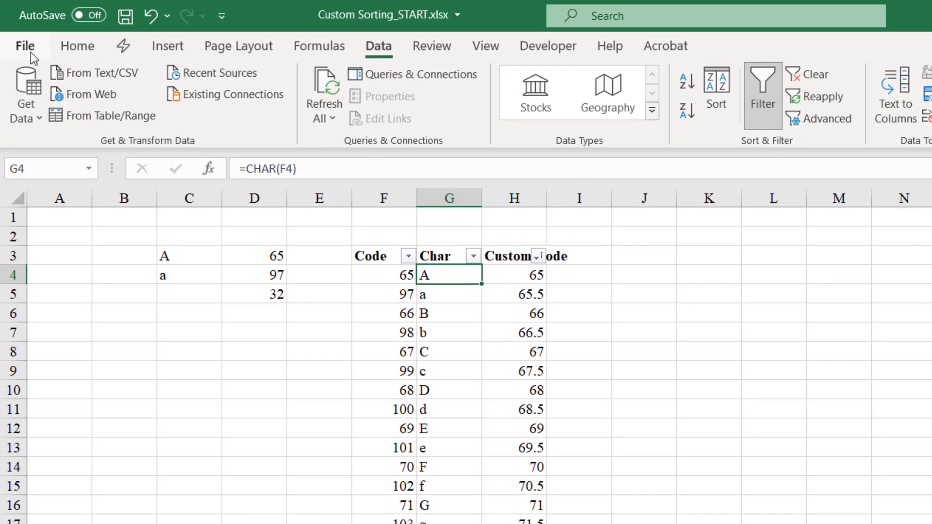
- Go to File > Options > Advanced and scroll down to the Formulas settings
click(31, 51)
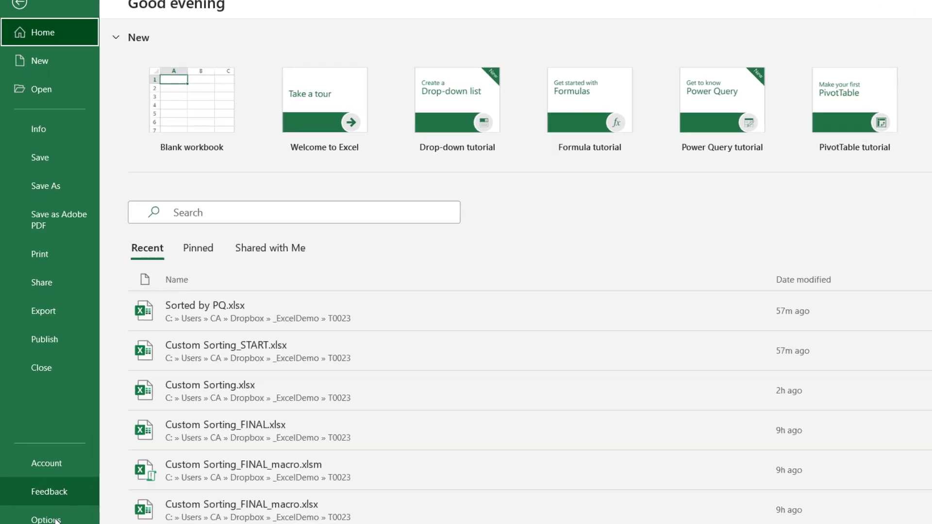
click(51, 519)
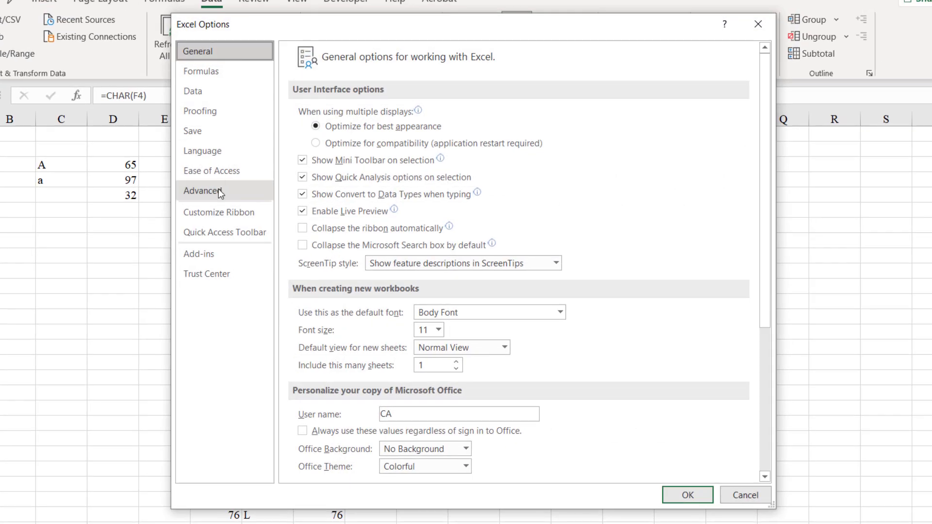
click(220, 192)
scroll(400, 226, down, 10)
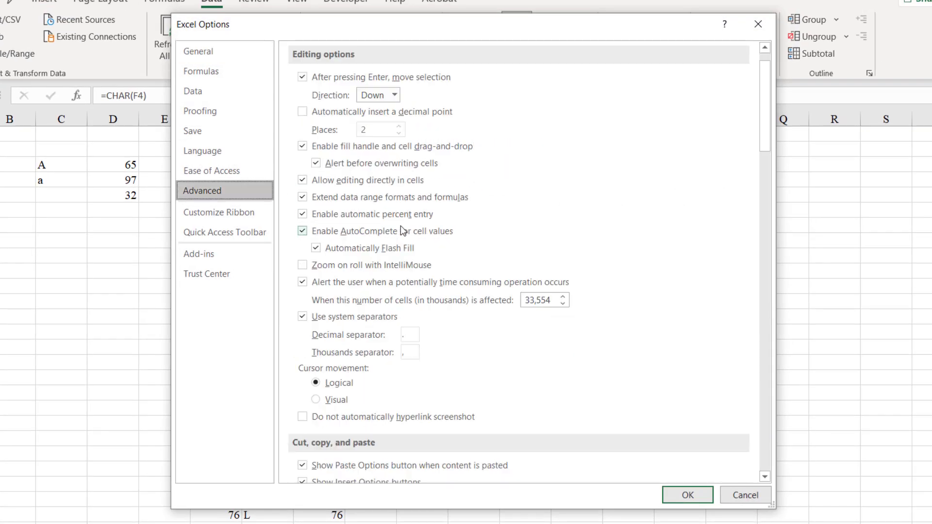
scroll(429, 231, down, 13)
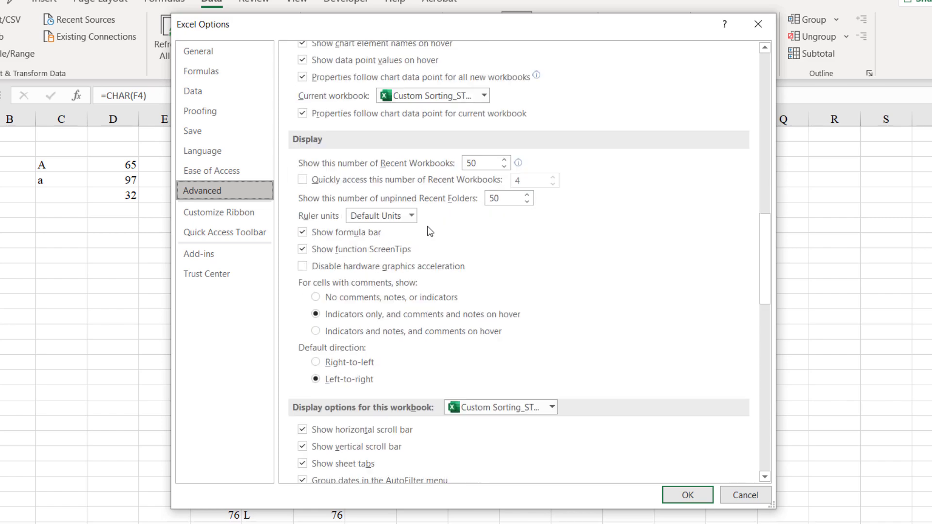
scroll(429, 232, down, 12)
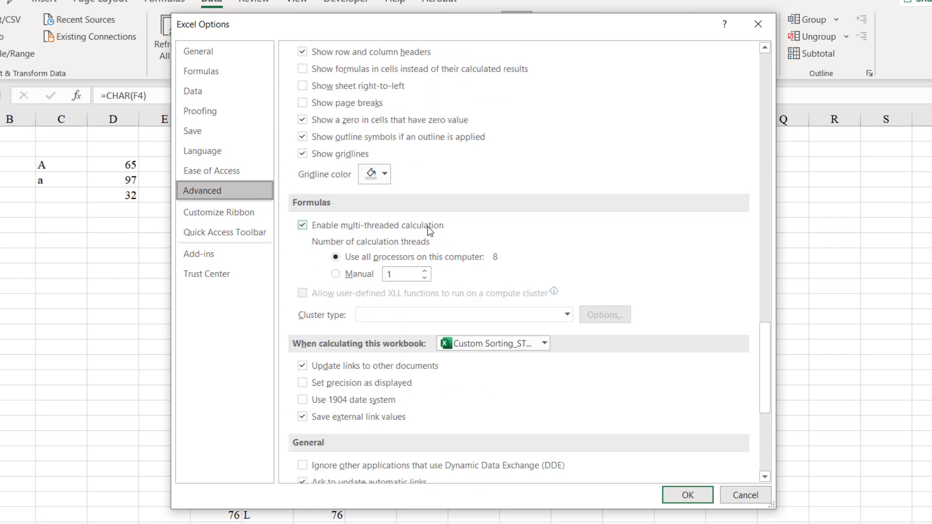
- Scroll to General, open Edit Custom Lists and select NEW LIST
scroll(427, 226, down, 5)
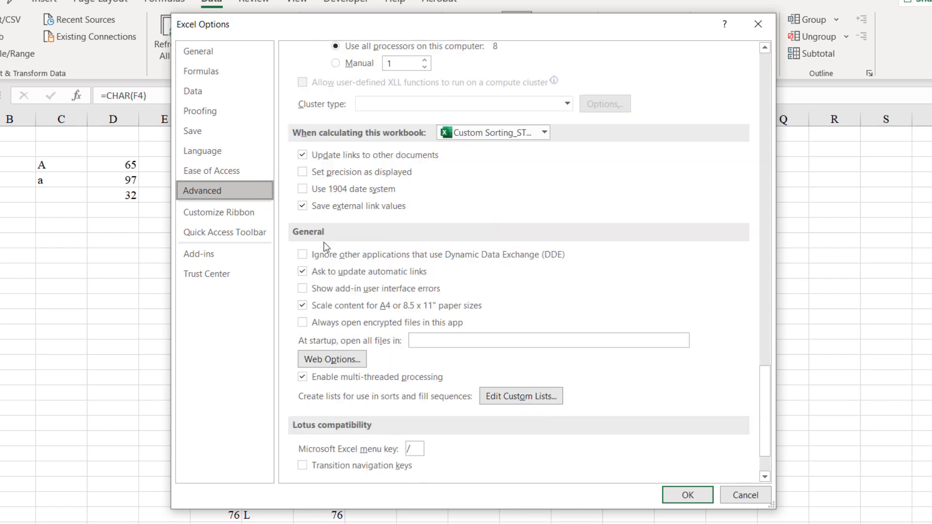
scroll(428, 243, down, 3)
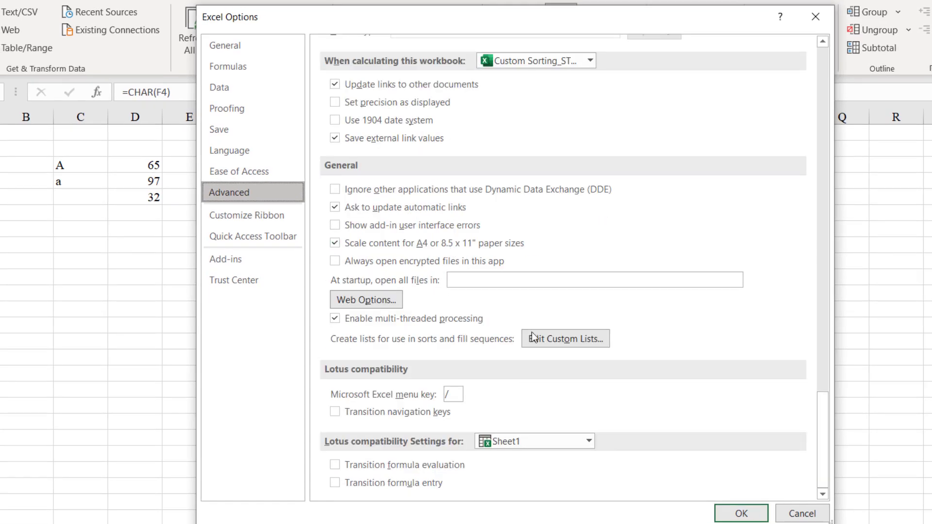
click(570, 340)
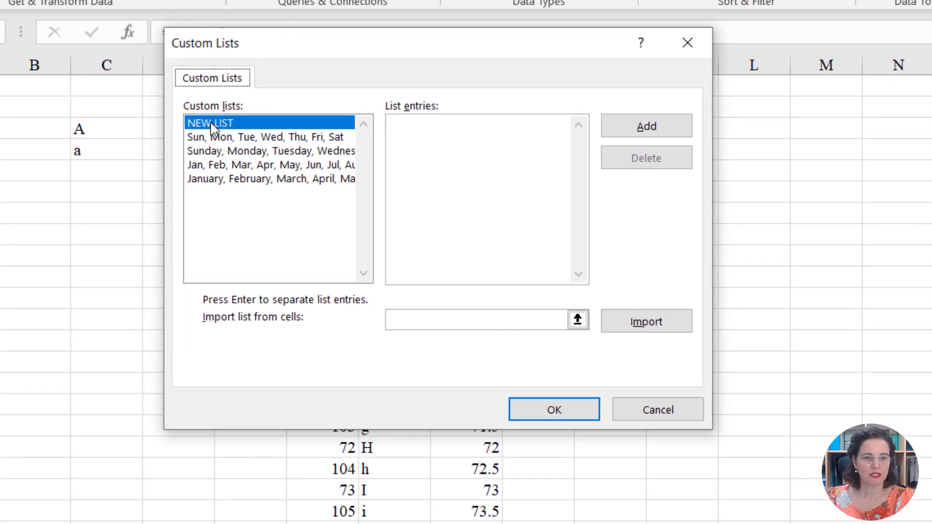
click(211, 125)
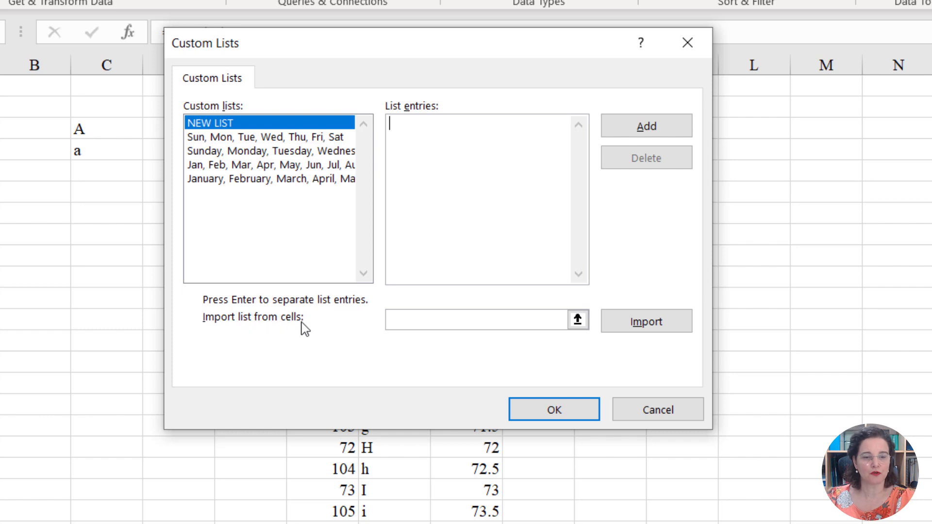
- Try importing $G$4:$G$55 as a custom list, dismiss the warning and cancel Custom Lists
click(579, 321)
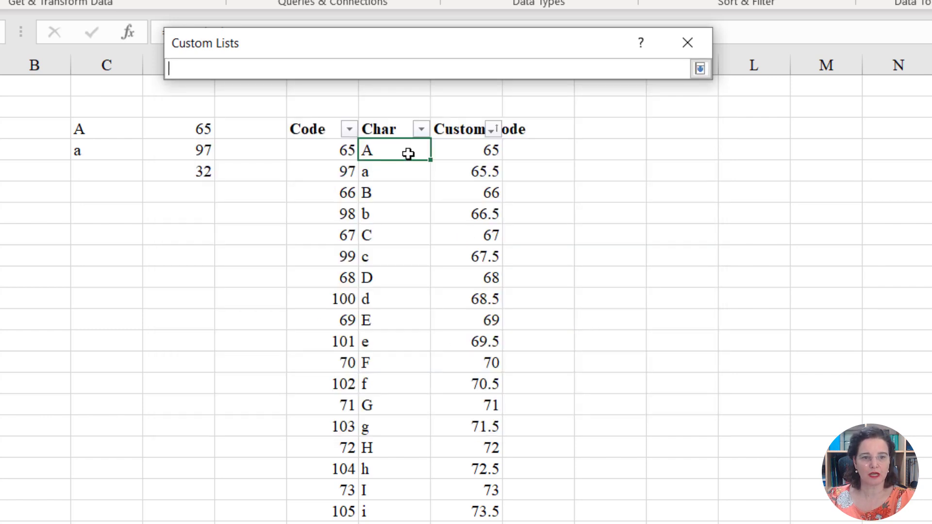
drag(408, 154, 381, 507)
click(699, 69)
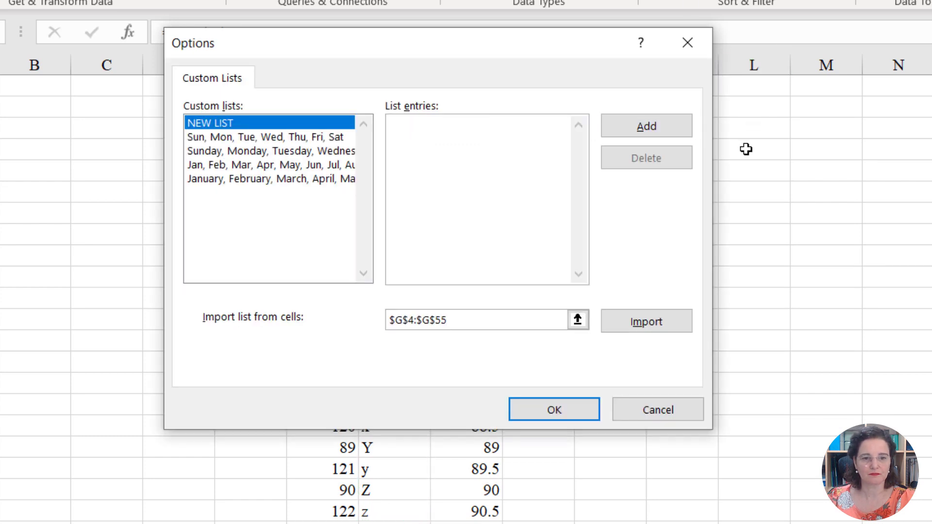
click(637, 326)
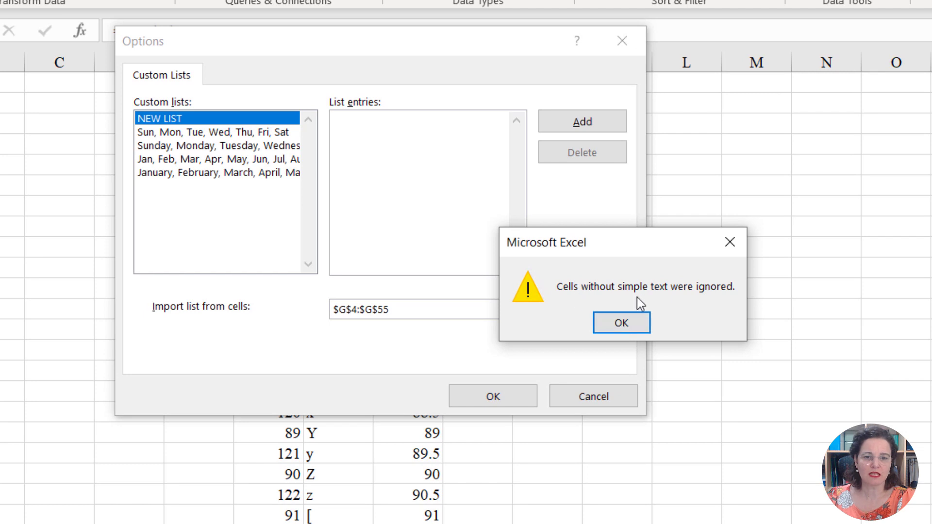
click(639, 322)
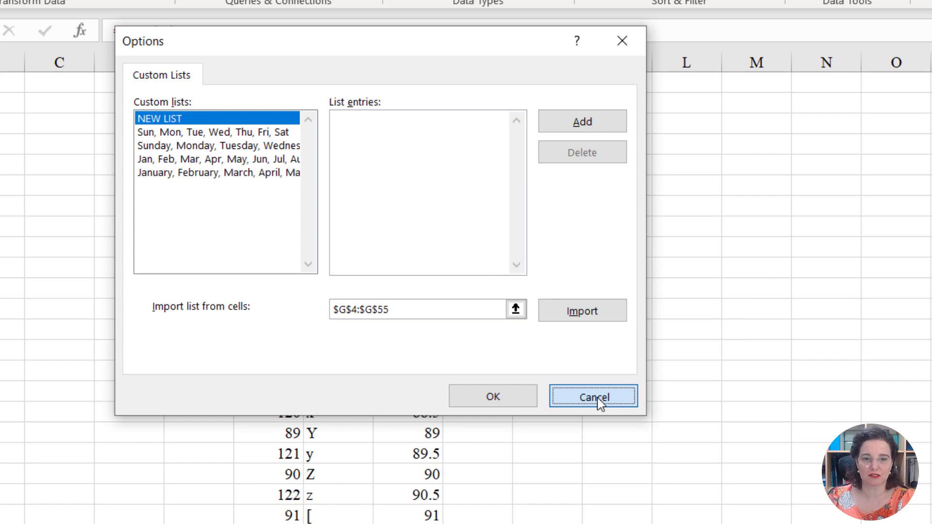
click(595, 398)
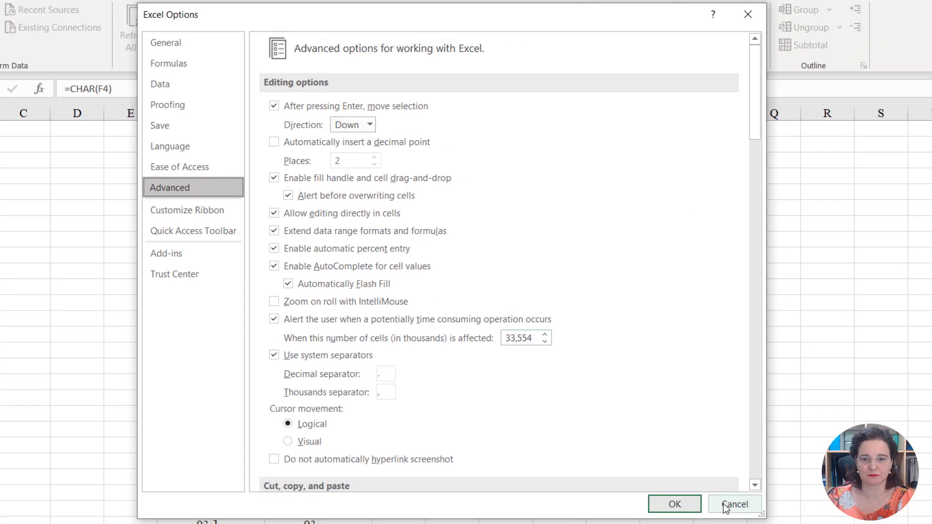
- Close Excel Options and copy the whole Code, Char and Custom Code table from F3:H3 down
click(727, 508)
scroll(277, 155, up, 10)
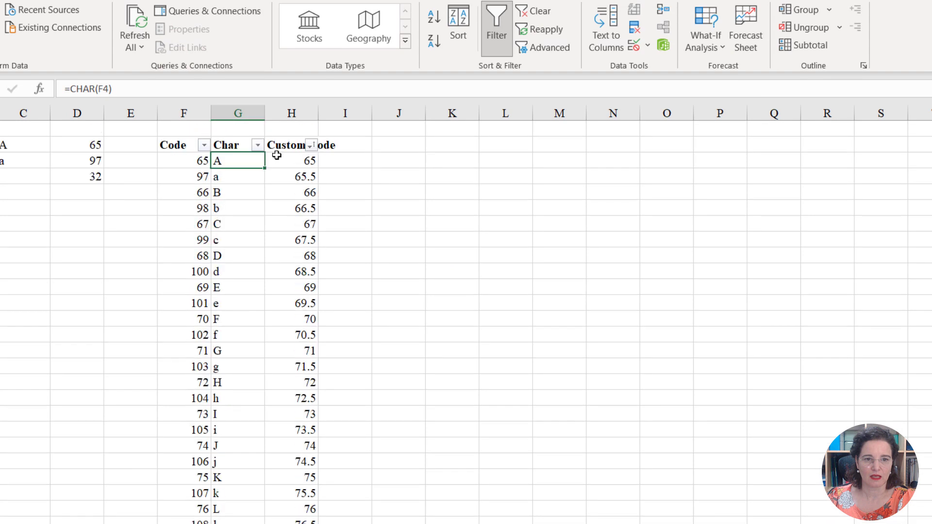
scroll(276, 155, up, 1)
drag(178, 164, 280, 162)
key(ctrl+shift+Down)
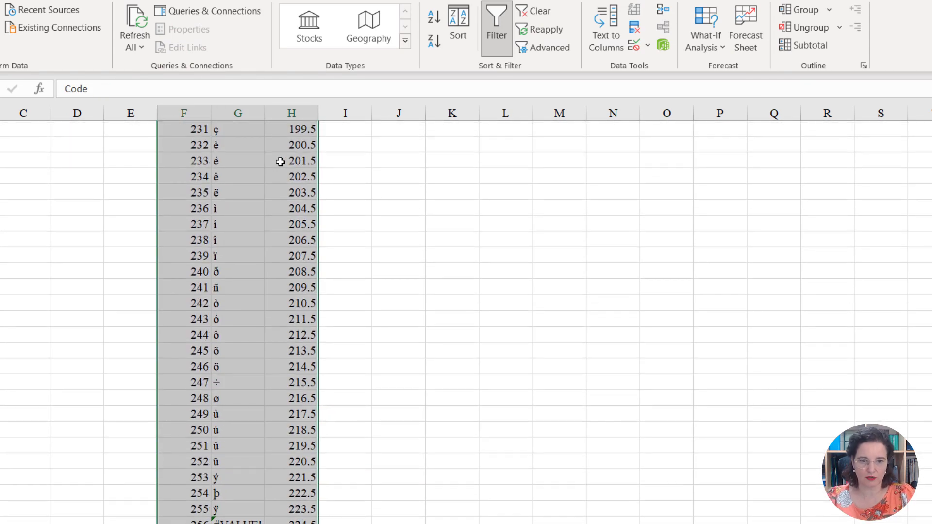
scroll(280, 162, up, 6)
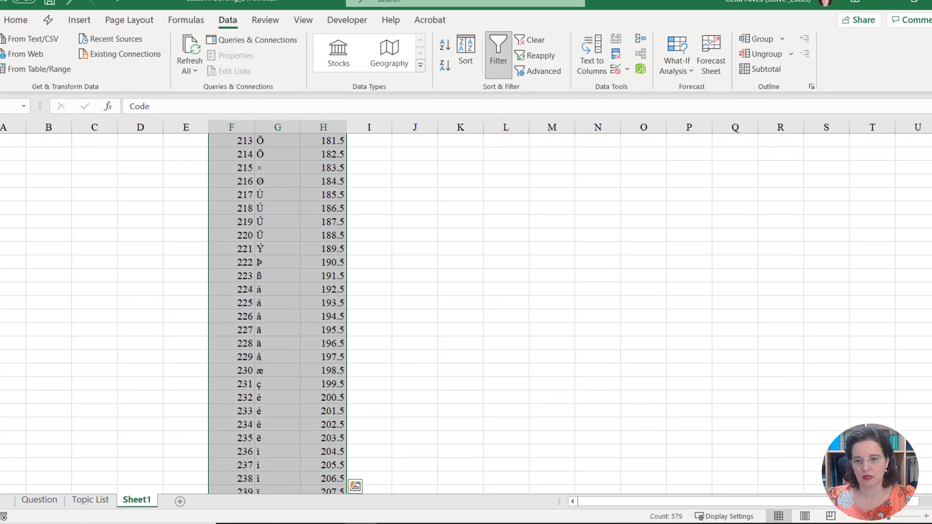
drag(928, 427, 927, 128)
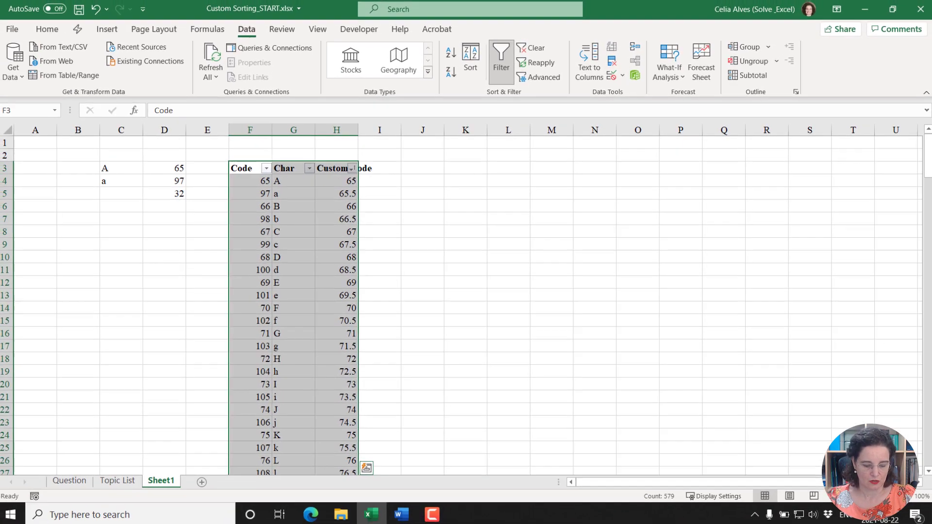
key(ctrl+c)
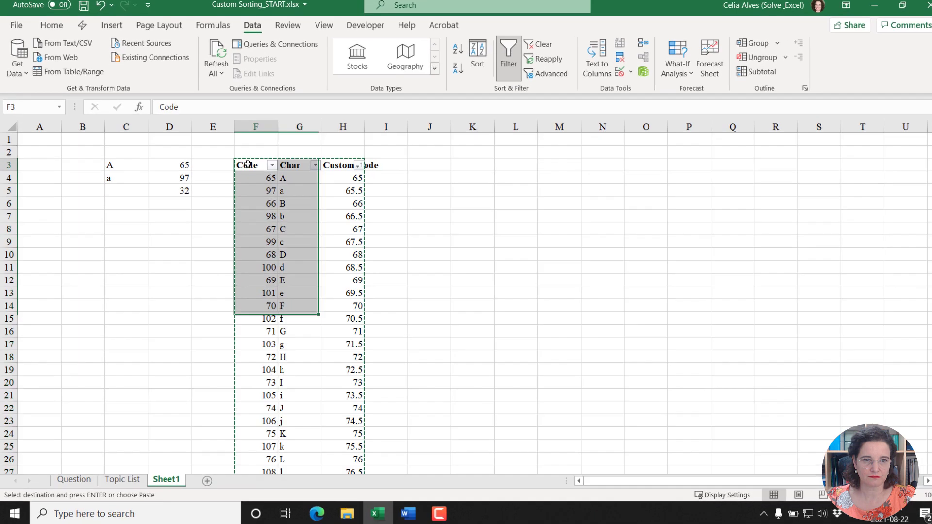
- Paste the table over itself as values and verify the Char cells hold plain letters
right_click(246, 170)
click(364, 149)
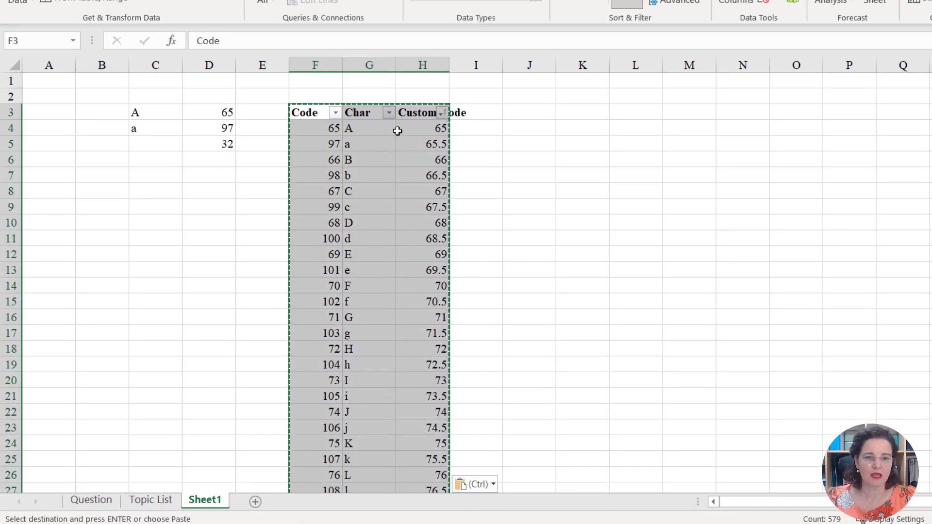
click(371, 129)
click(374, 147)
click(374, 177)
click(375, 206)
click(375, 223)
click(375, 253)
click(369, 130)
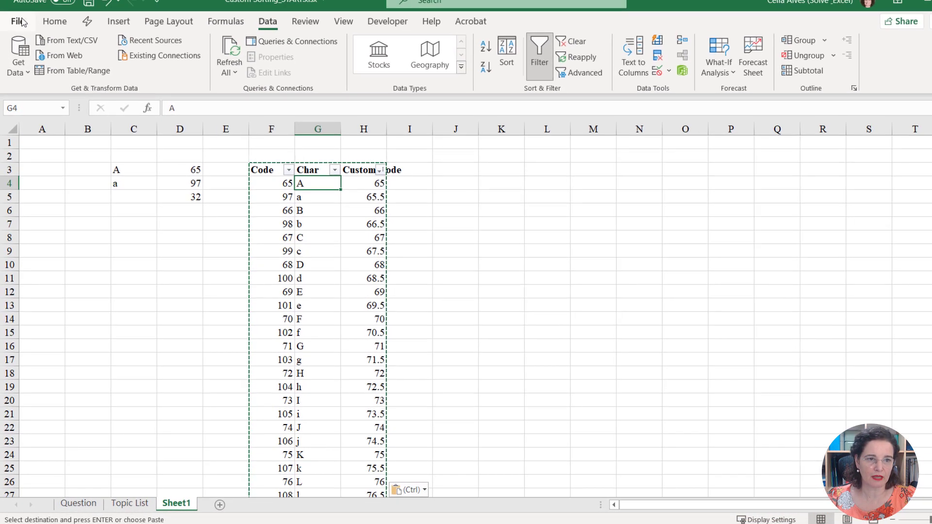
- Reopen File > Options > Advanced, go to Edit Custom Lists and start a NEW LIST
click(15, 18)
click(44, 501)
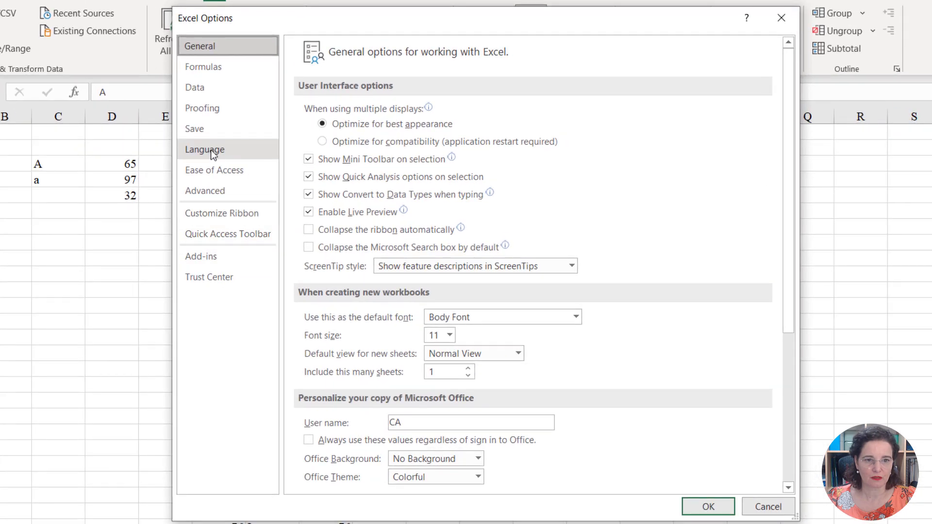
click(205, 189)
scroll(450, 238, down, 1)
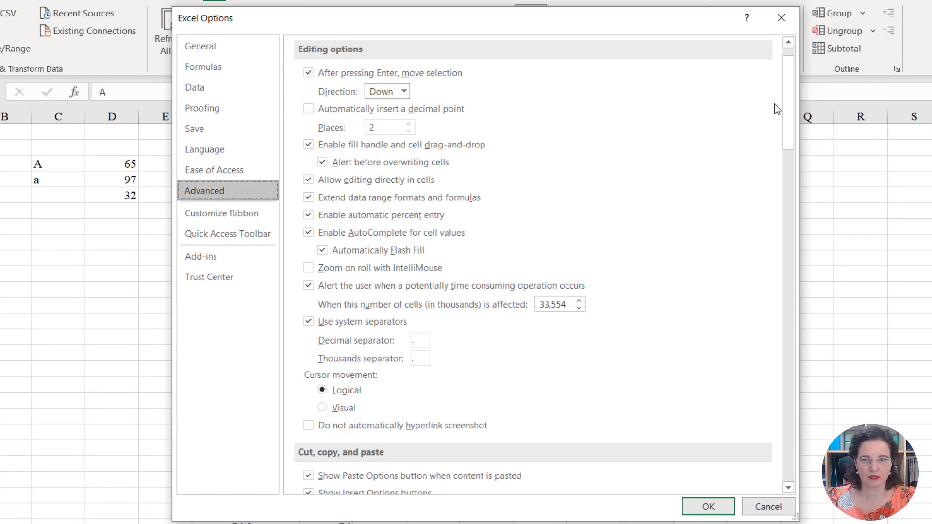
drag(789, 110, 796, 429)
click(515, 392)
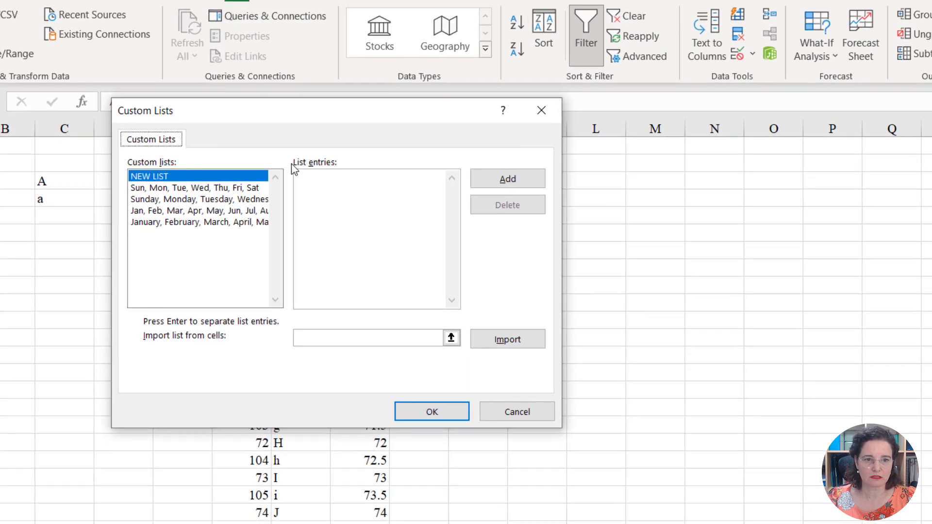
click(297, 174)
- Import G4:G55 as the custom list A, a, B, b… and OK both dialogs
click(459, 346)
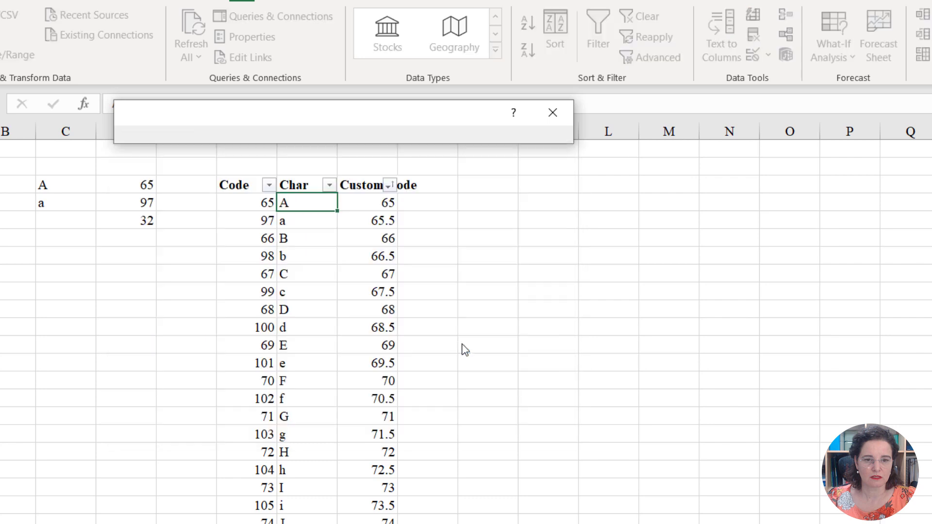
click(304, 206)
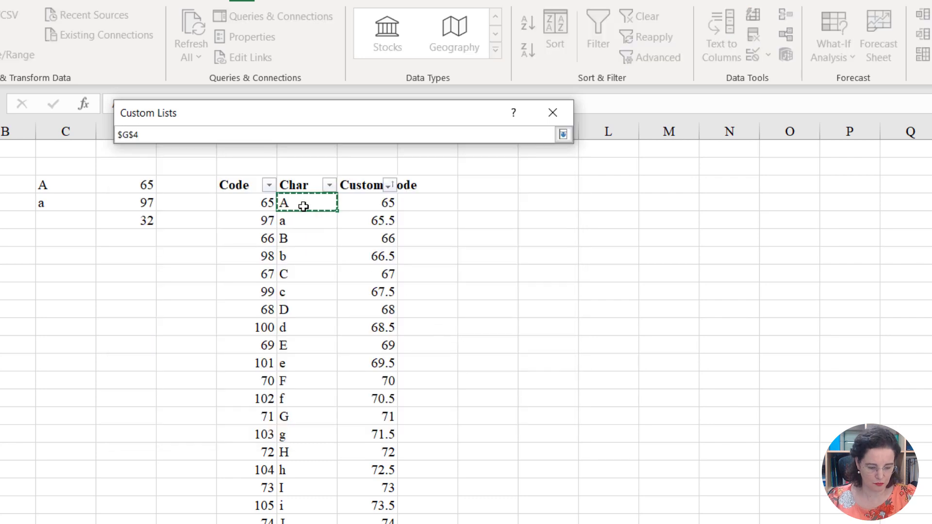
scroll(301, 208, down, 16)
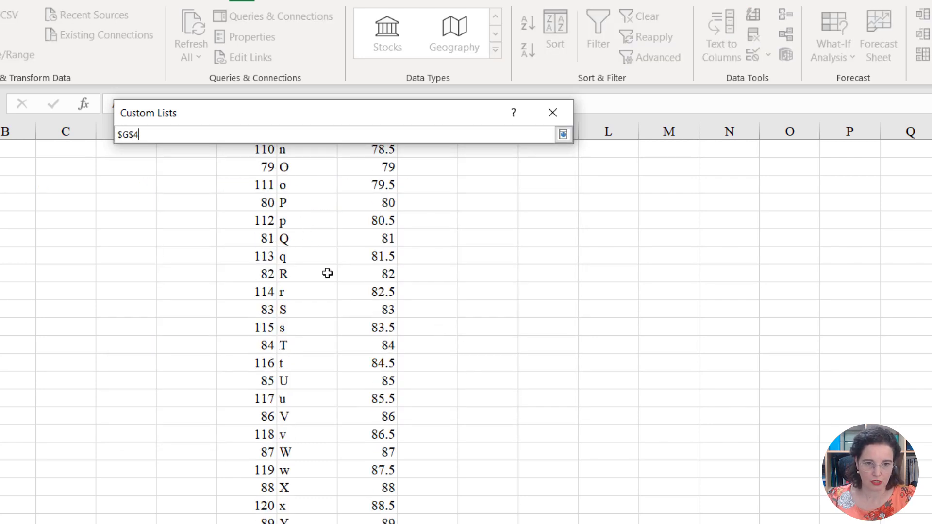
scroll(335, 377, up, 1)
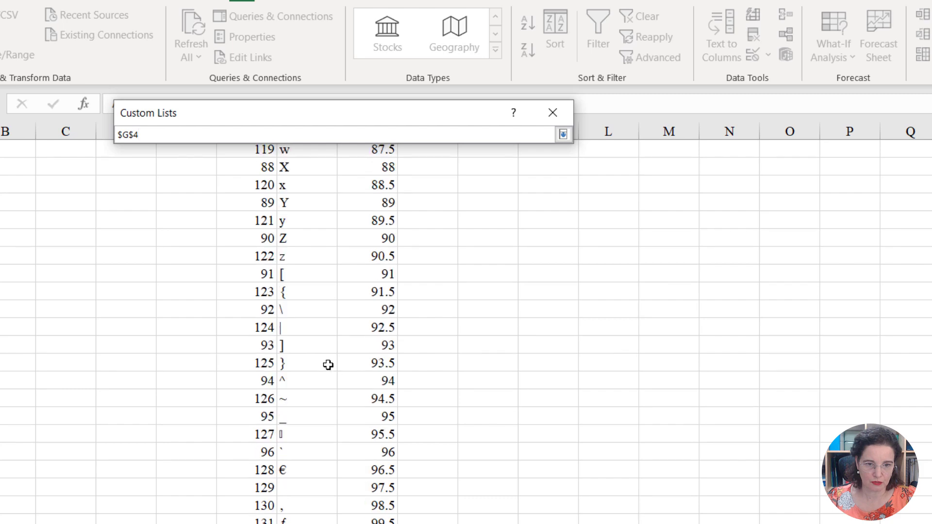
shift+click(300, 257)
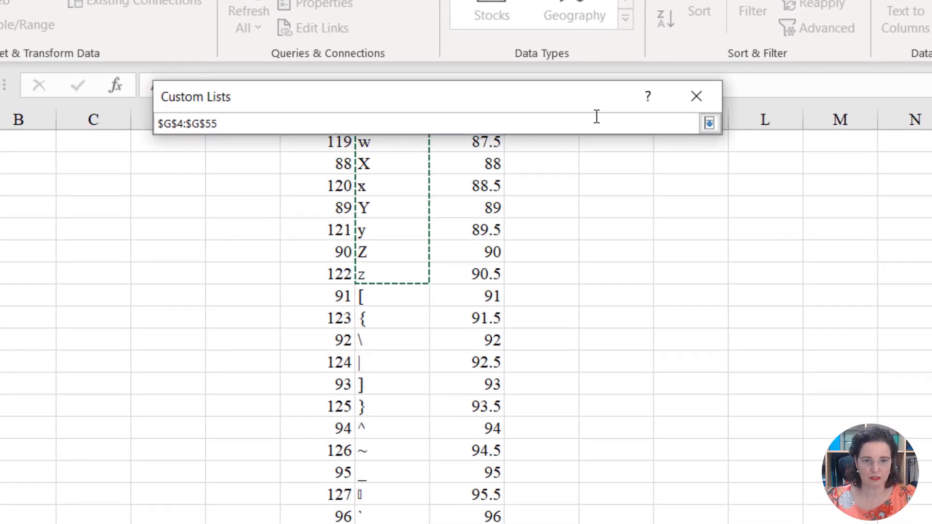
click(706, 123)
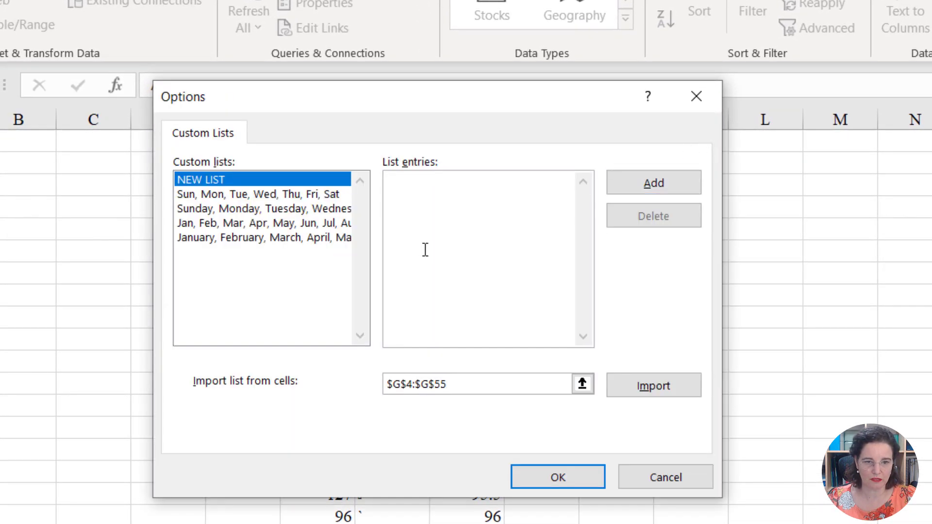
click(661, 394)
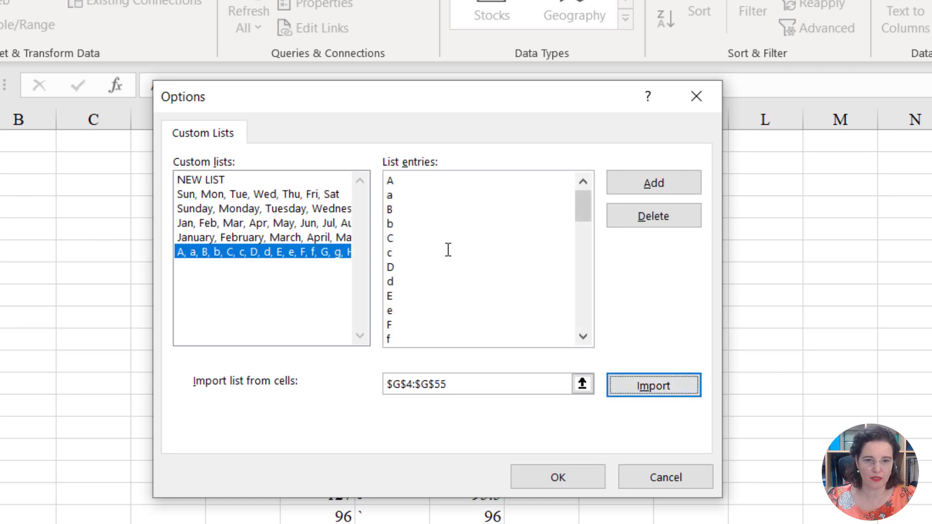
click(577, 481)
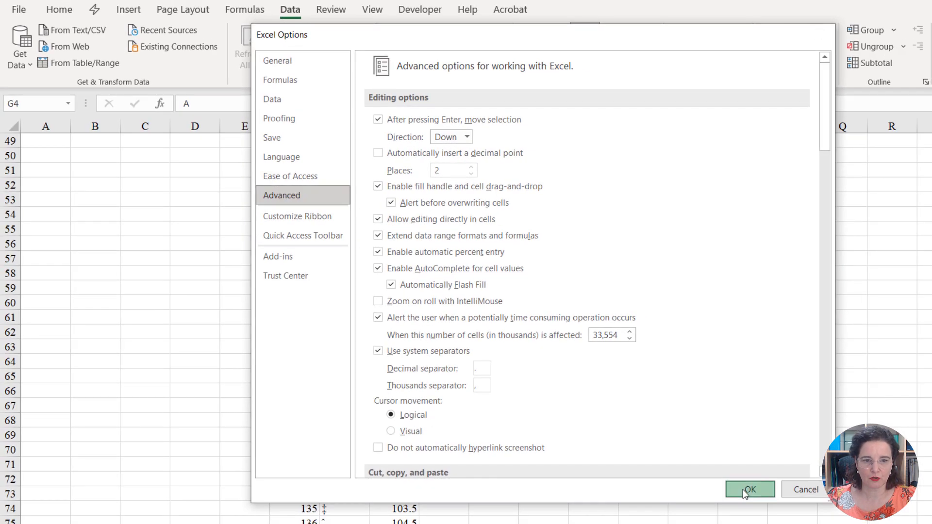
click(746, 491)
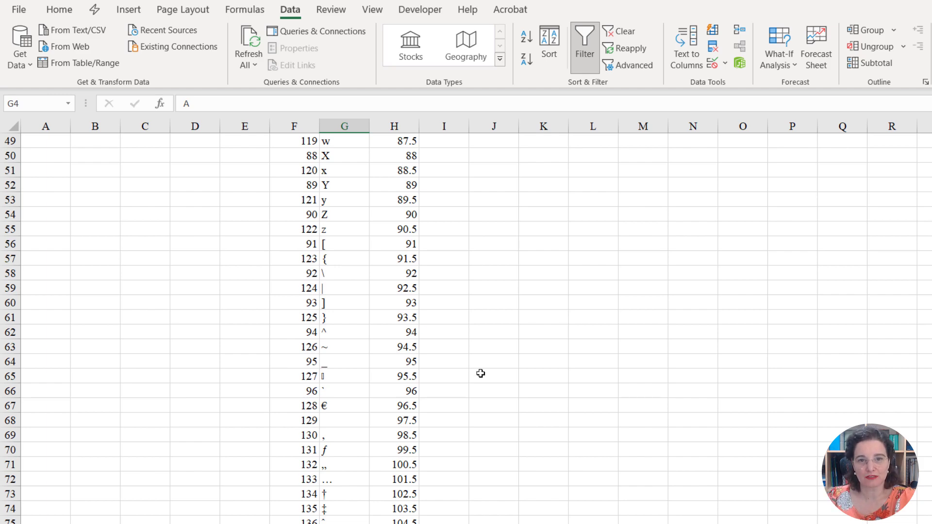
- Switch to the Topic List sheet, select Schedule cell E2 and go to Home
scroll(481, 373, up, 4)
click(132, 514)
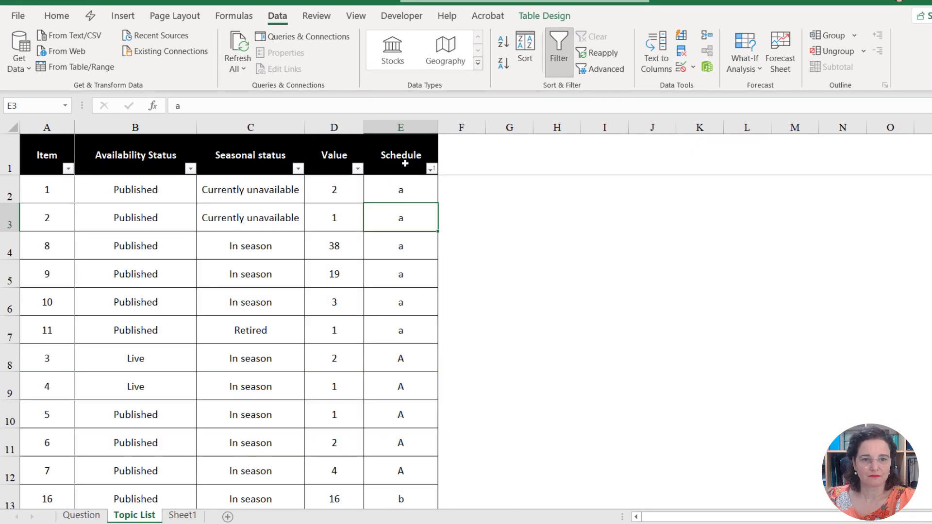
click(402, 192)
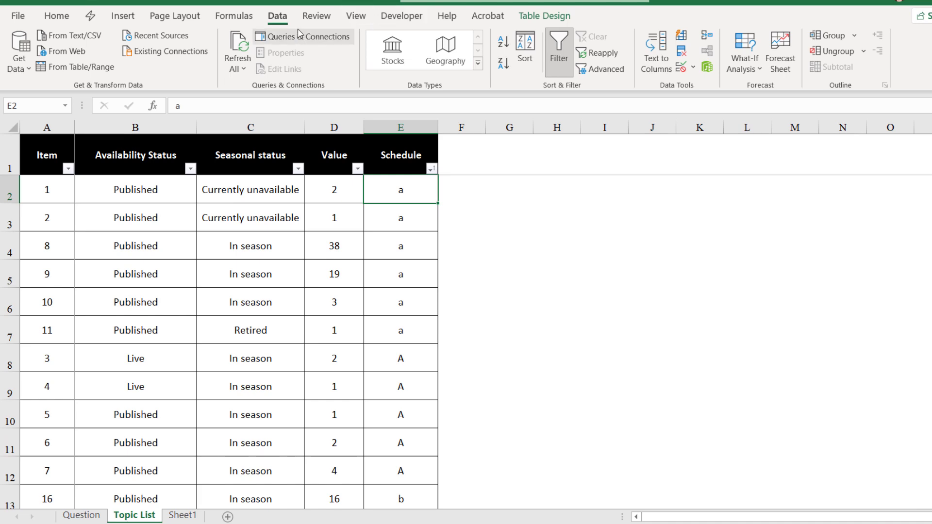
click(57, 16)
- Open Custom Sort with the Case sensitive option on, and move the Sort dialog aside
click(864, 51)
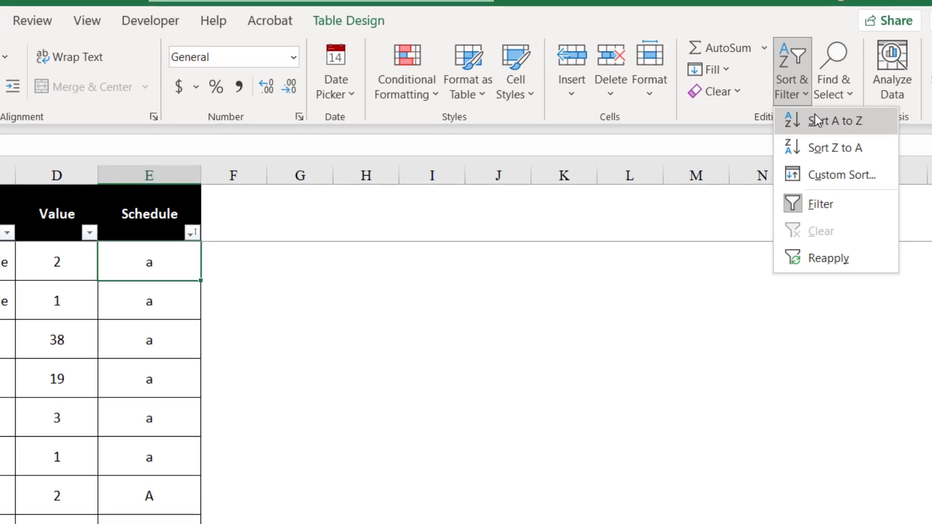
click(843, 175)
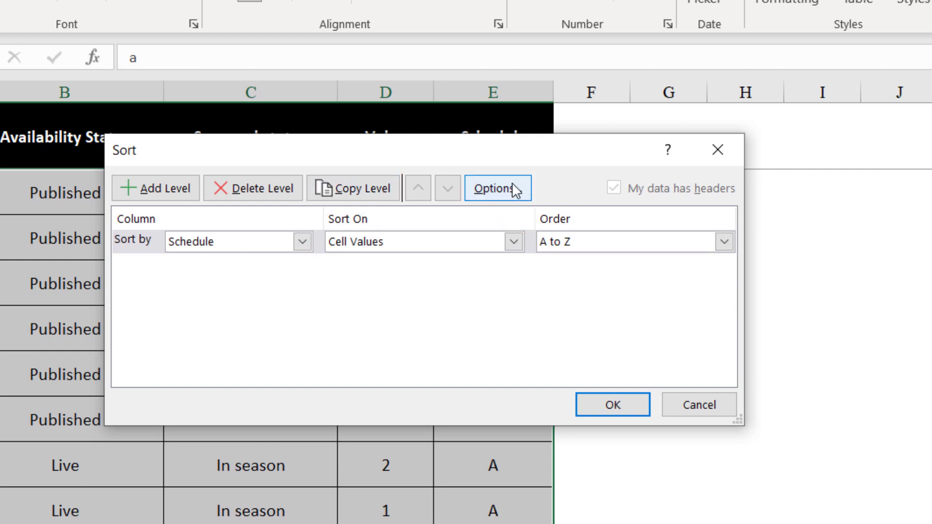
click(514, 187)
click(326, 224)
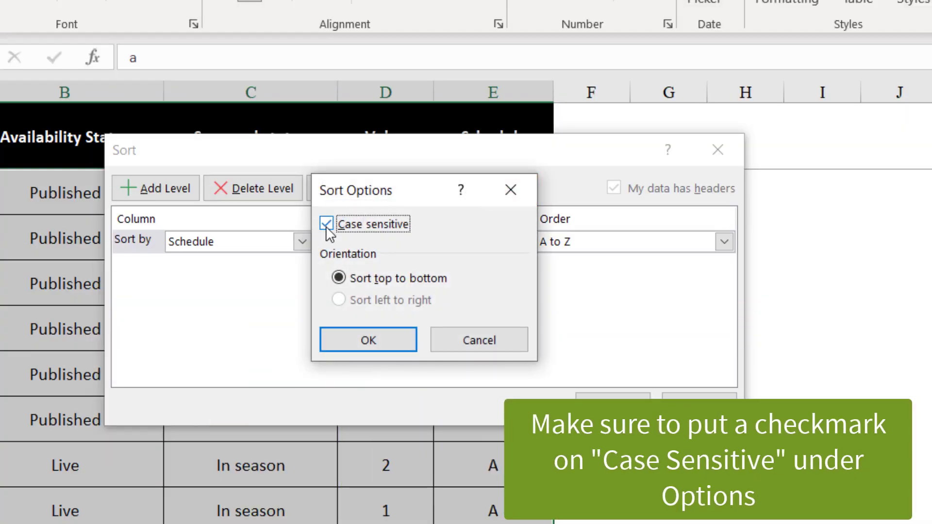
click(391, 344)
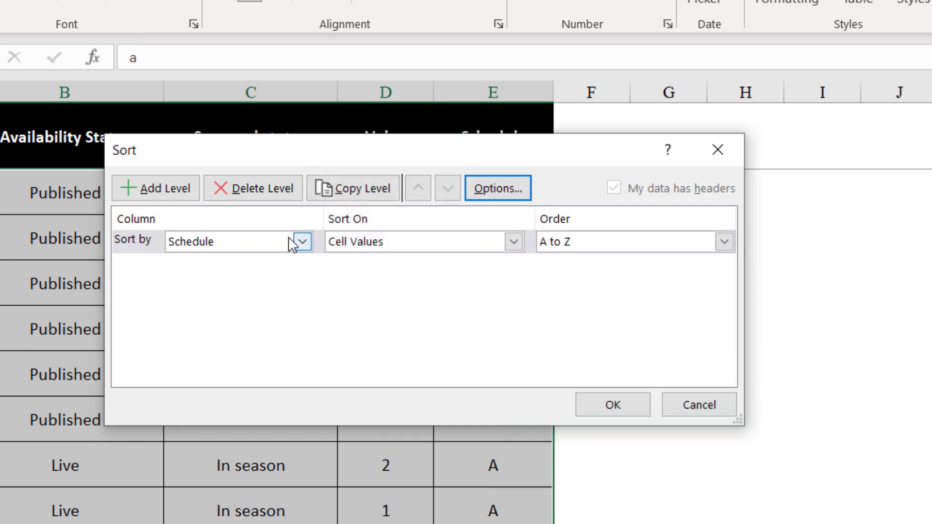
drag(312, 162, 781, 144)
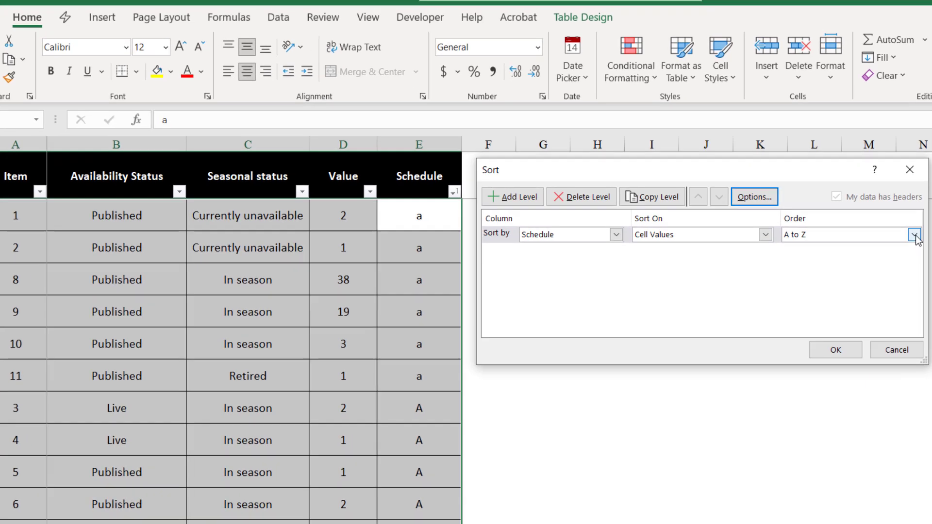
- Sort the Schedule column by the A, a, B, b… custom list and review the sorted rows
click(915, 245)
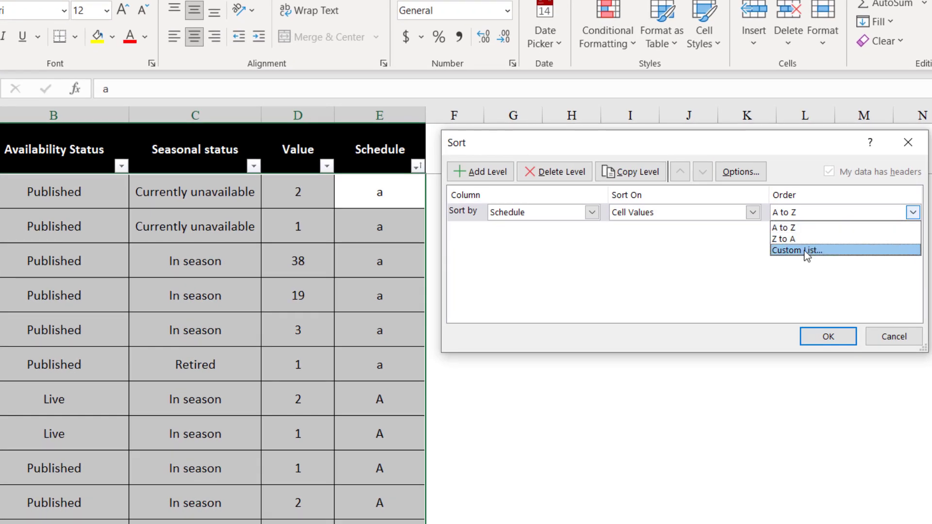
click(806, 250)
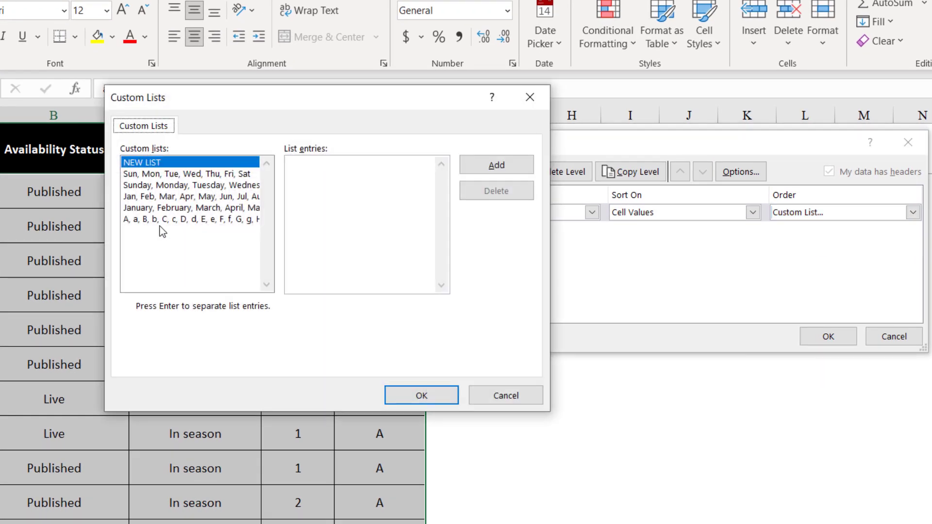
click(160, 221)
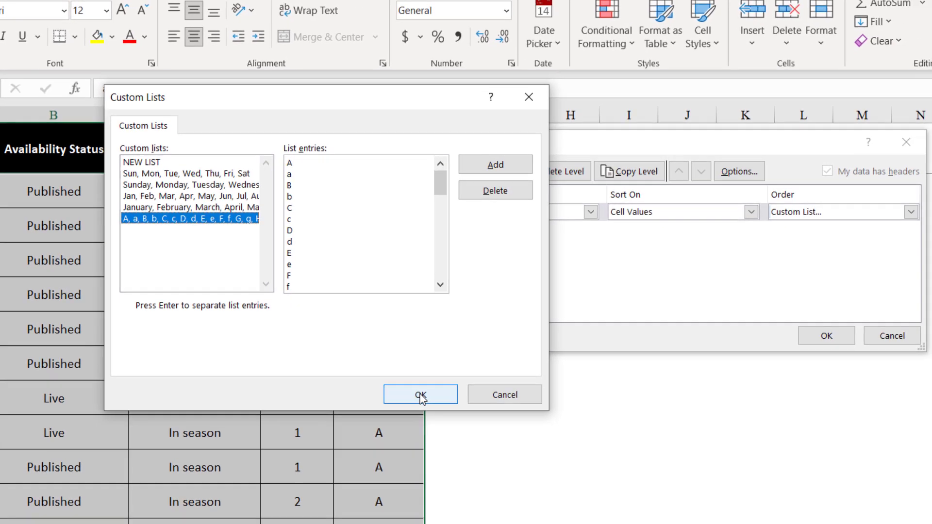
click(480, 452)
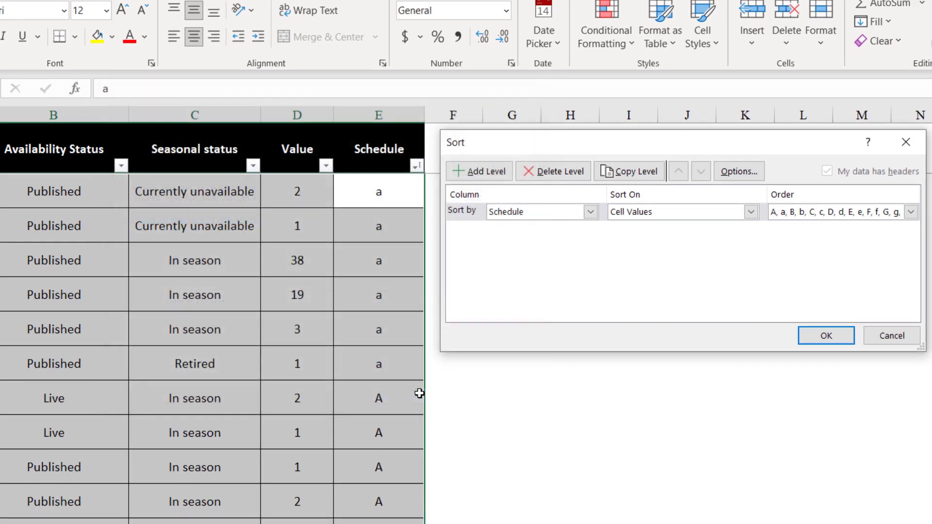
click(821, 337)
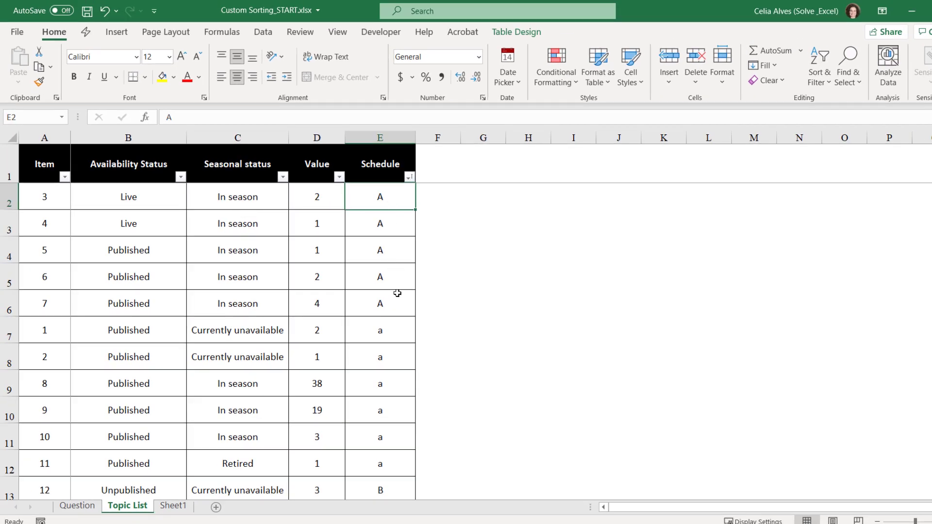
scroll(388, 312, down, 1)
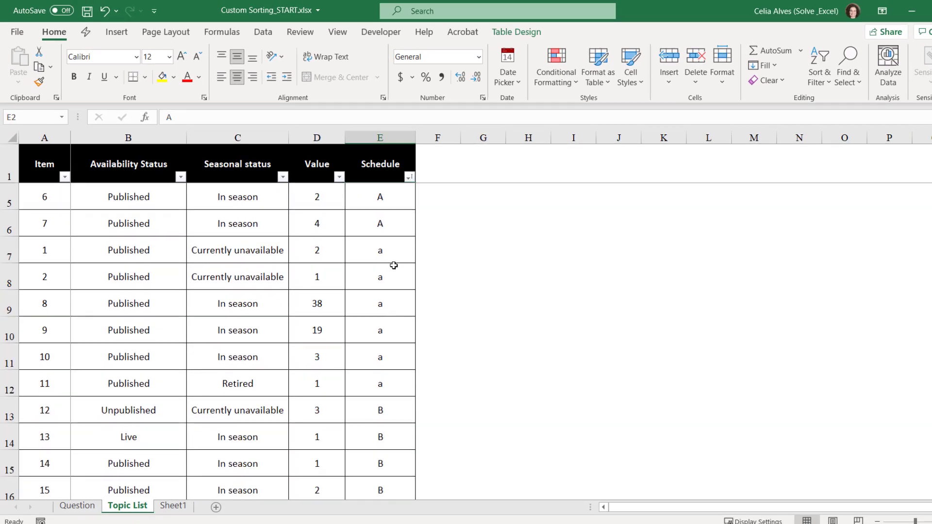
scroll(401, 397, down, 2)
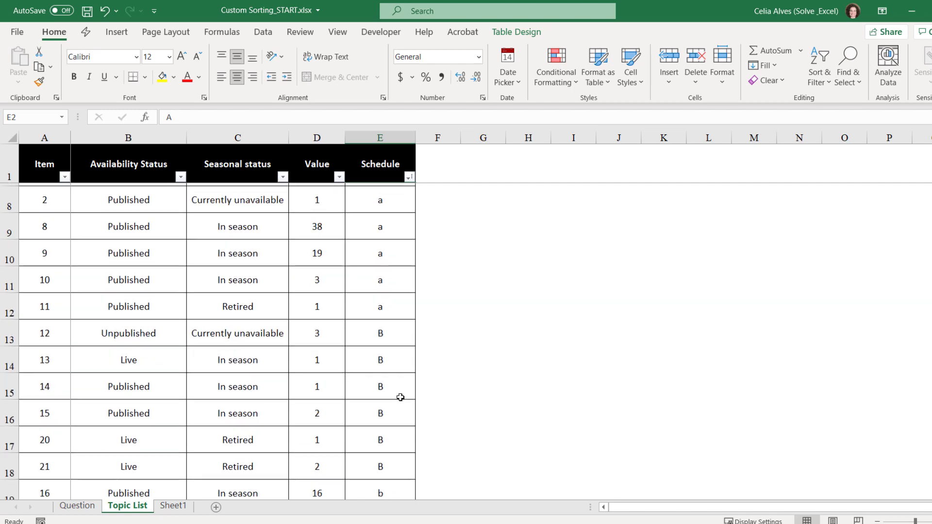
scroll(401, 397, down, 2)
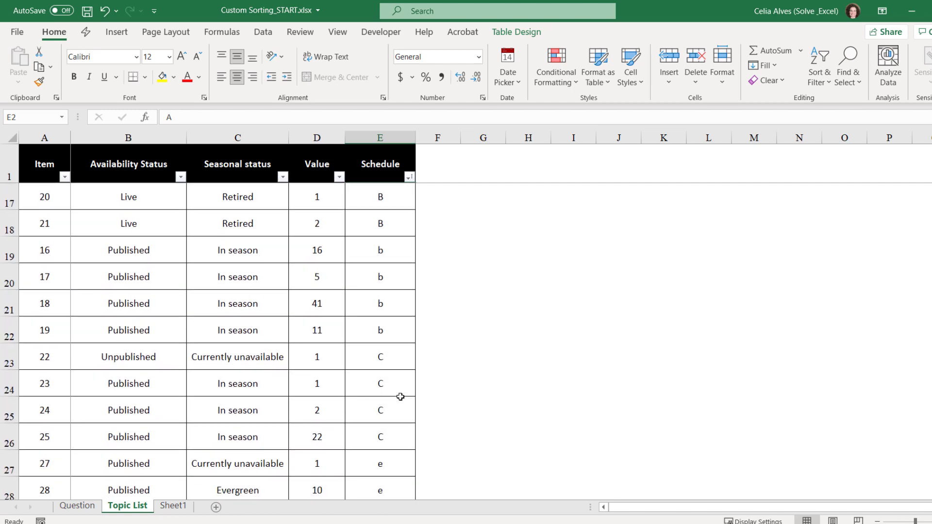
scroll(401, 397, down, 2)
scroll(401, 397, down, 7)
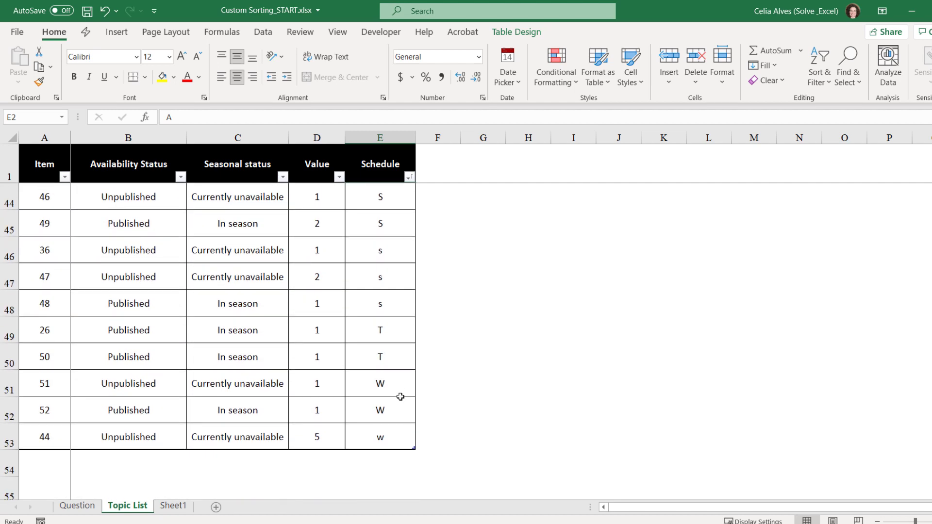
scroll(401, 397, up, 2)
scroll(401, 397, up, 2)
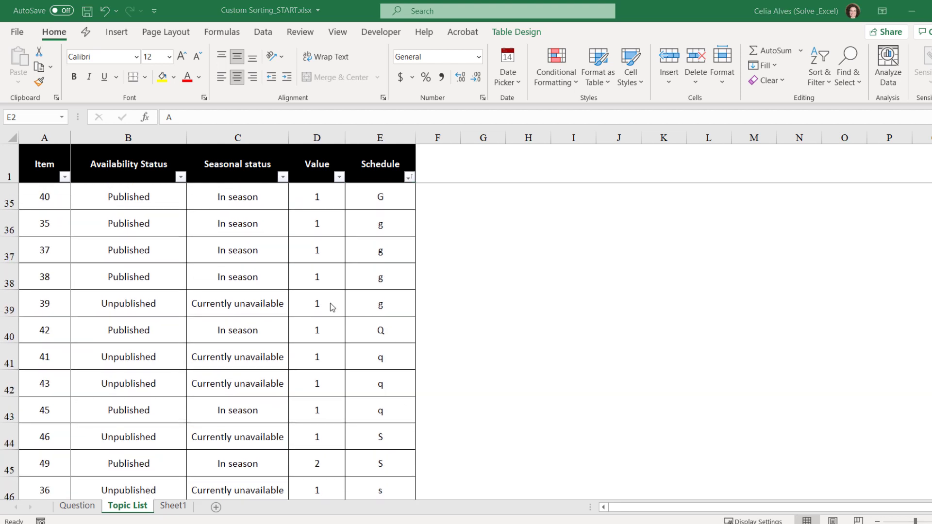
- Enter a test row below the table: Item 100, Availability Status TEST1, Schedule 'a'
click(62, 324)
scroll(61, 325, down, 5)
click(50, 332)
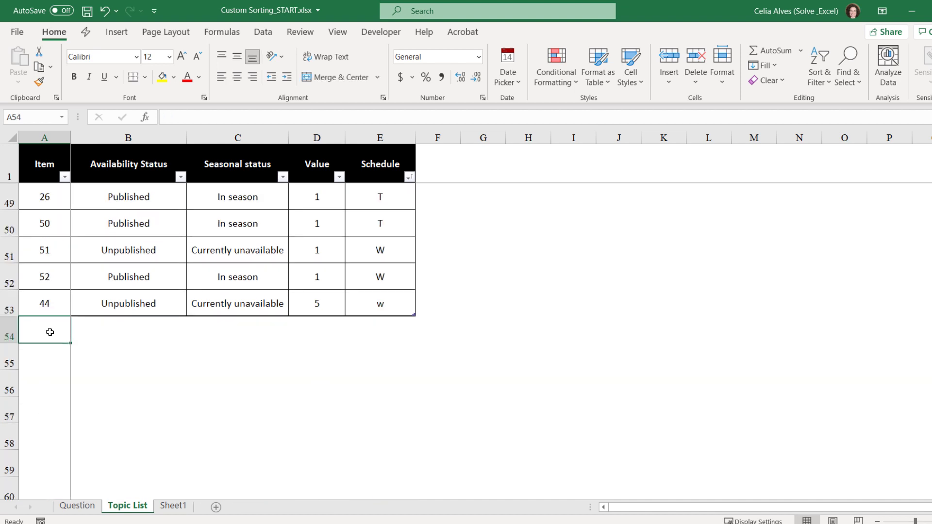
text(100)
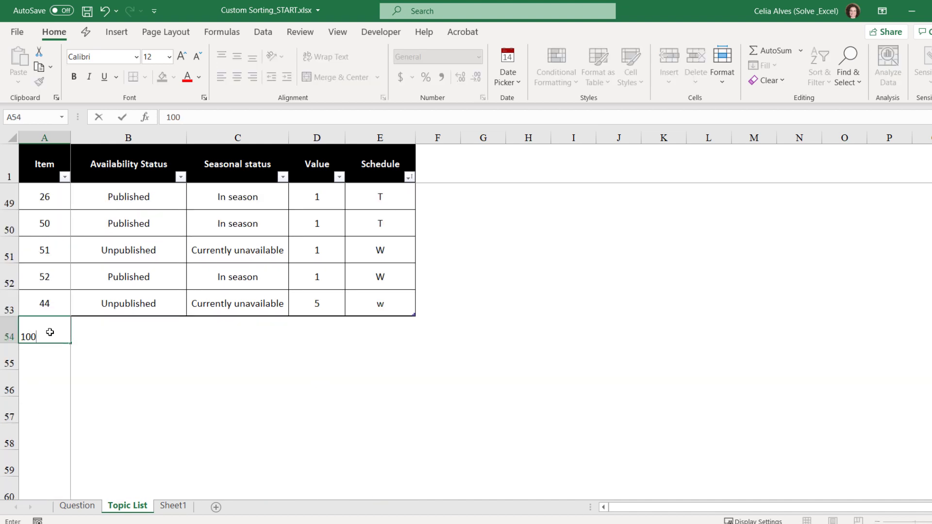
key(Tab)
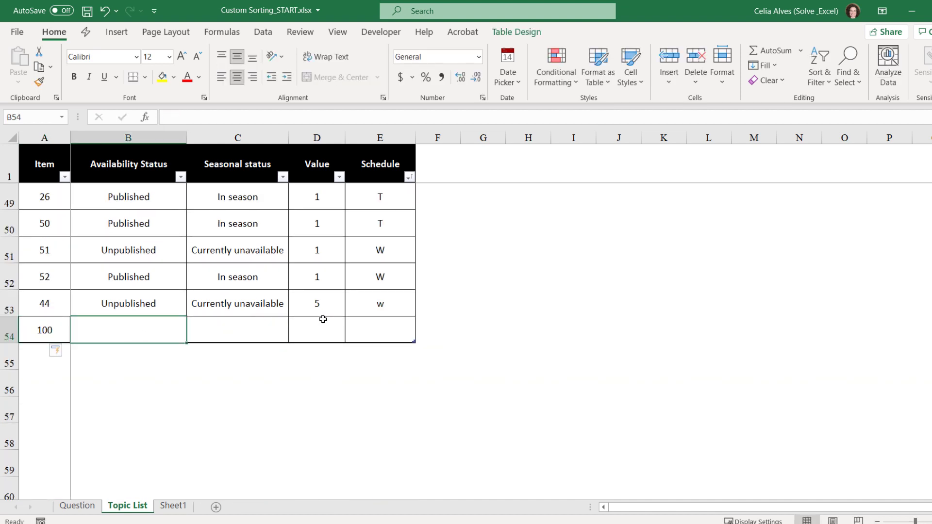
click(392, 324)
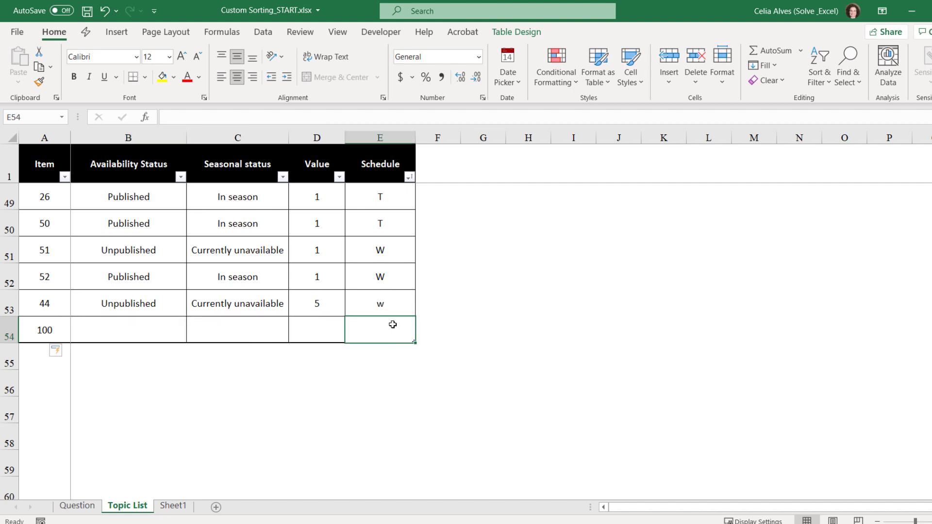
click(157, 334)
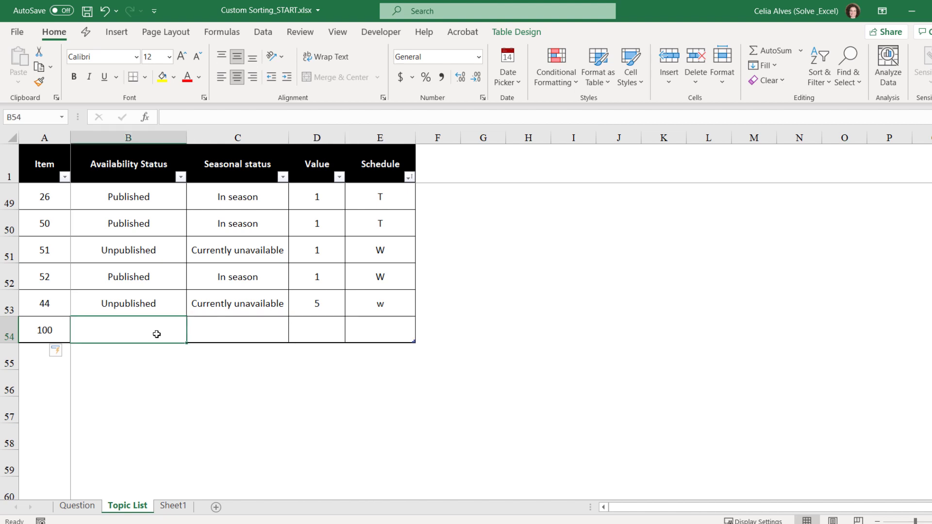
text(TEST1)
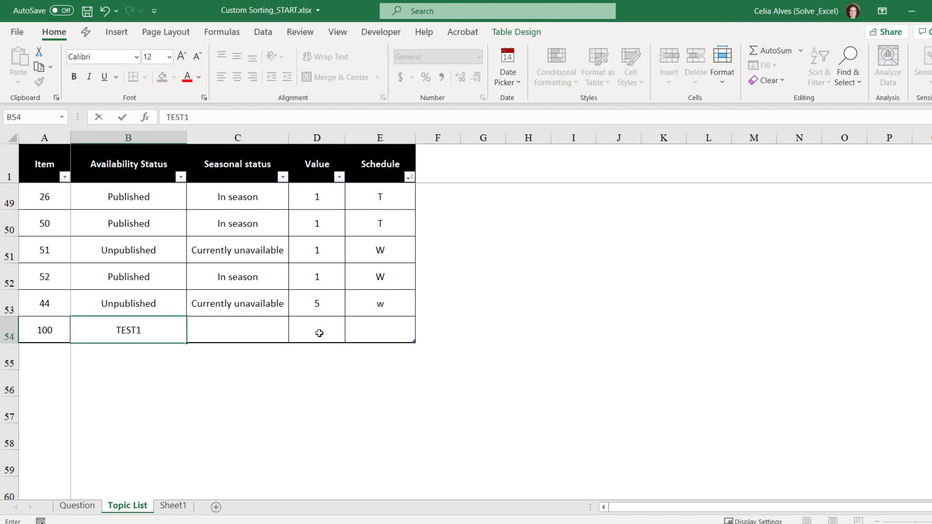
click(363, 330)
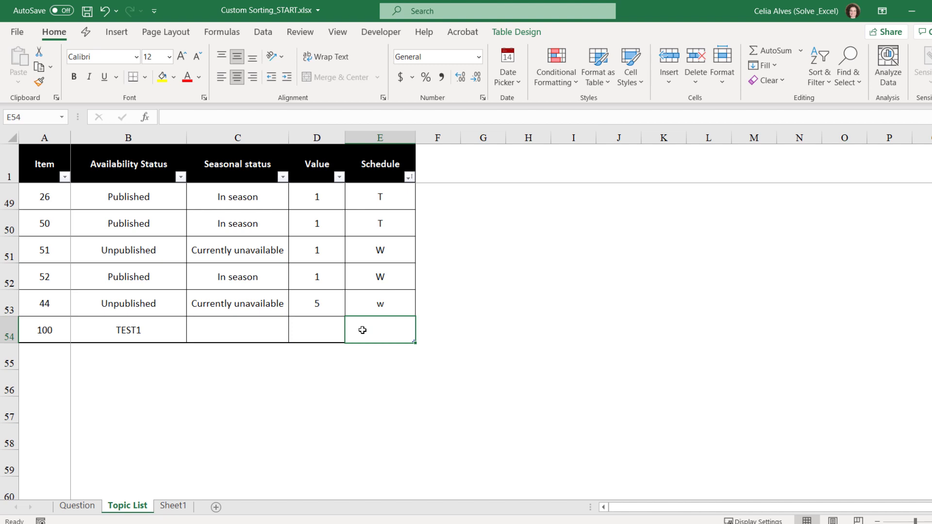
text(a)
click(455, 297)
click(384, 204)
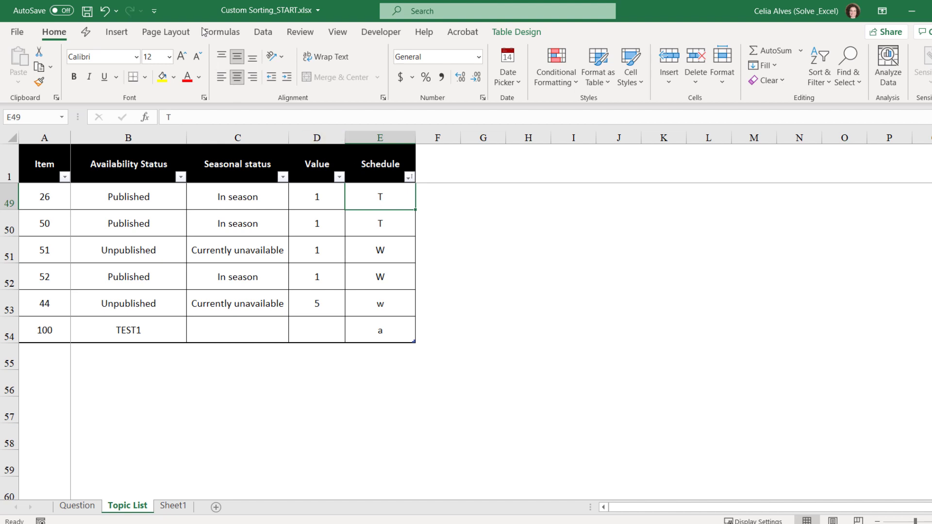
- Reapply the table's sort so the new TEST1 row is sorted into place
click(823, 80)
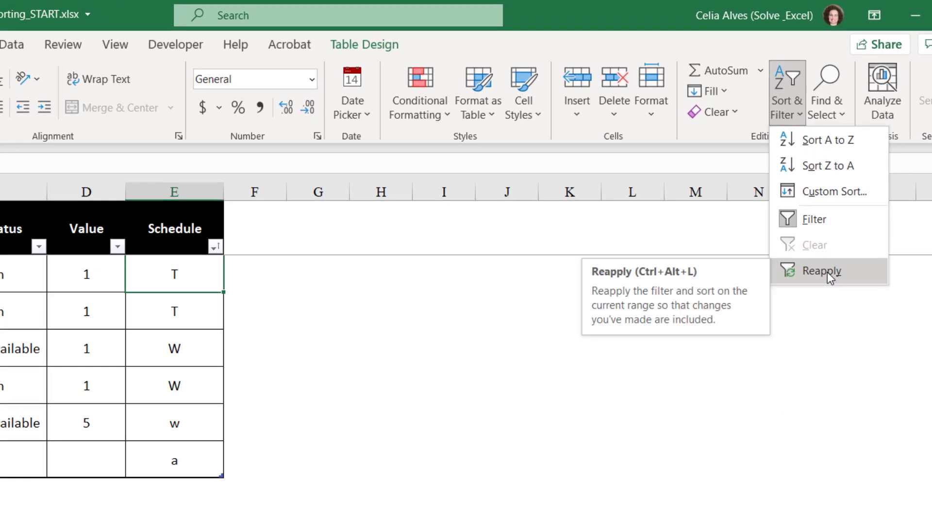
click(827, 272)
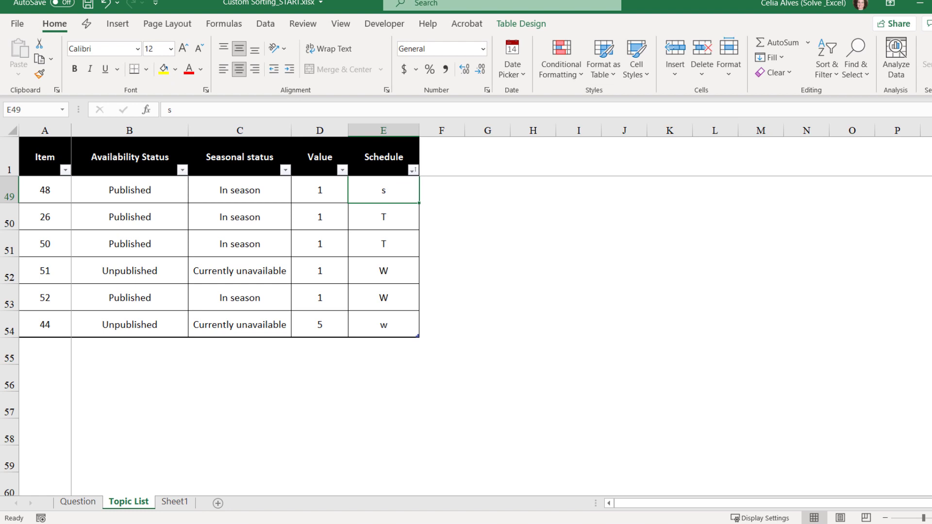
drag(926, 184, 926, 128)
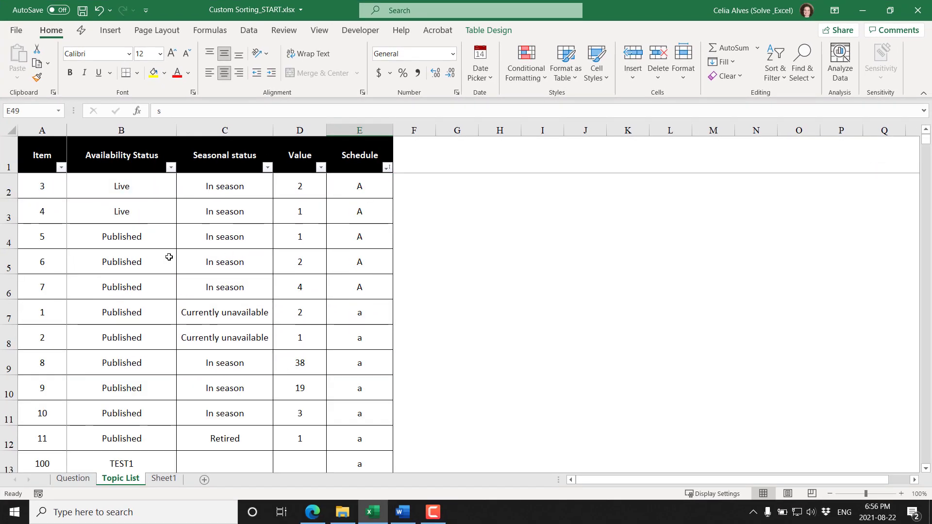
scroll(114, 286, down, 1)
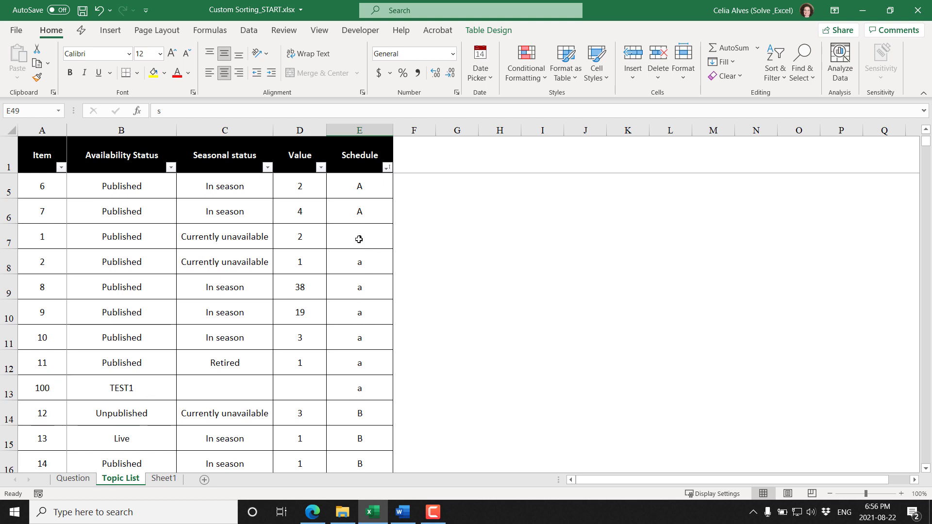
- Select the lowercase 'a' Schedule values in E7:E13 to confirm TEST1 sits before 'B'
drag(359, 239, 374, 382)
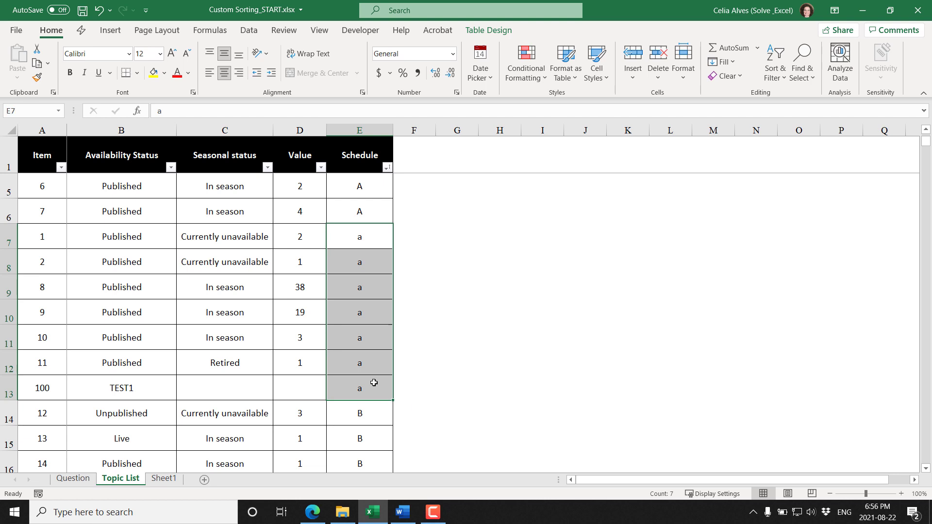
scroll(362, 316, up, 1)
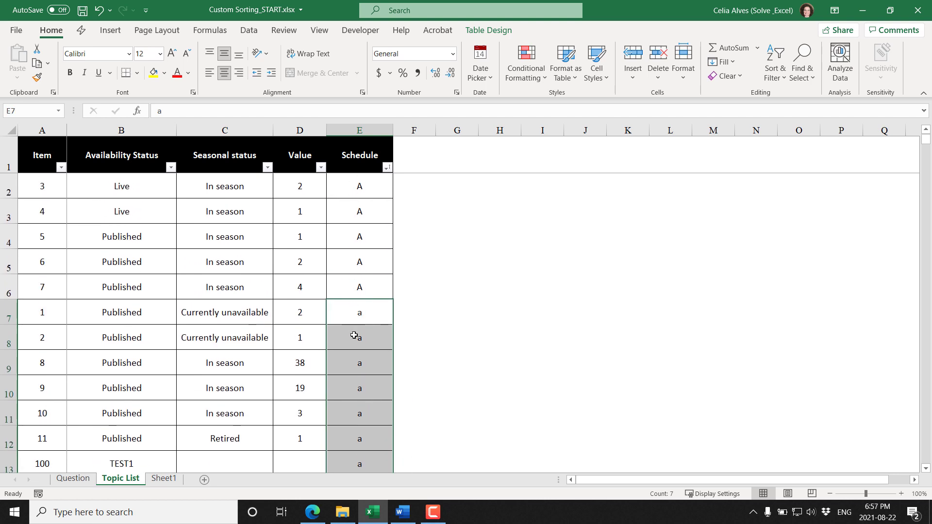
scroll(358, 334, down, 2)
click(358, 335)
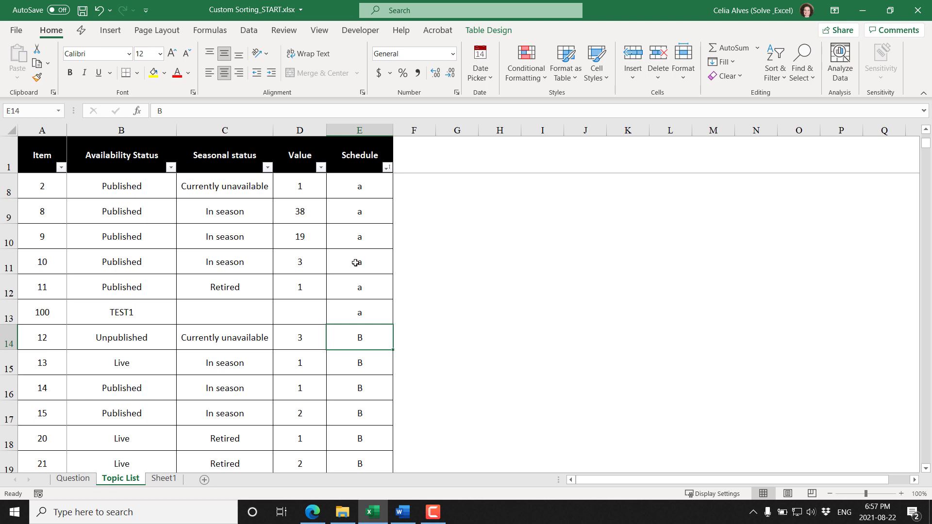
click(356, 262)
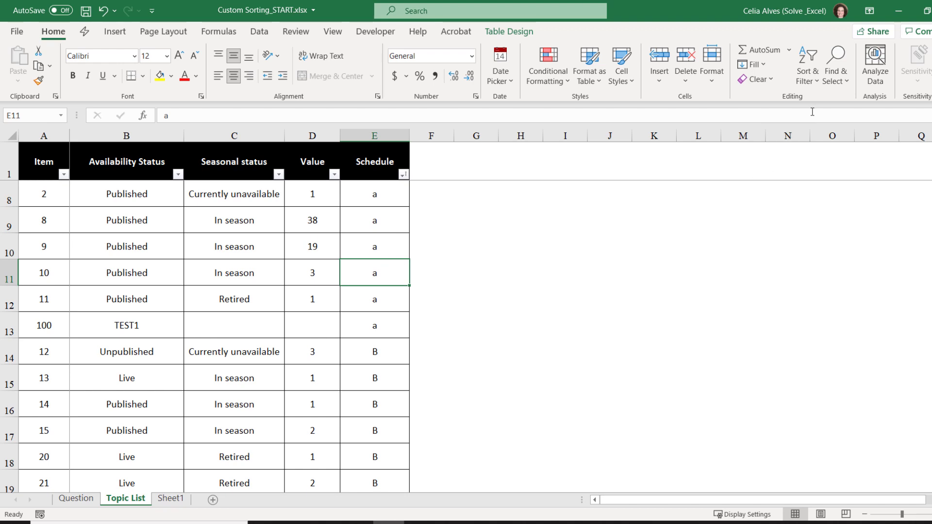
- Add the Sort & Filter Reapply command to the Quick Access Toolbar
click(816, 84)
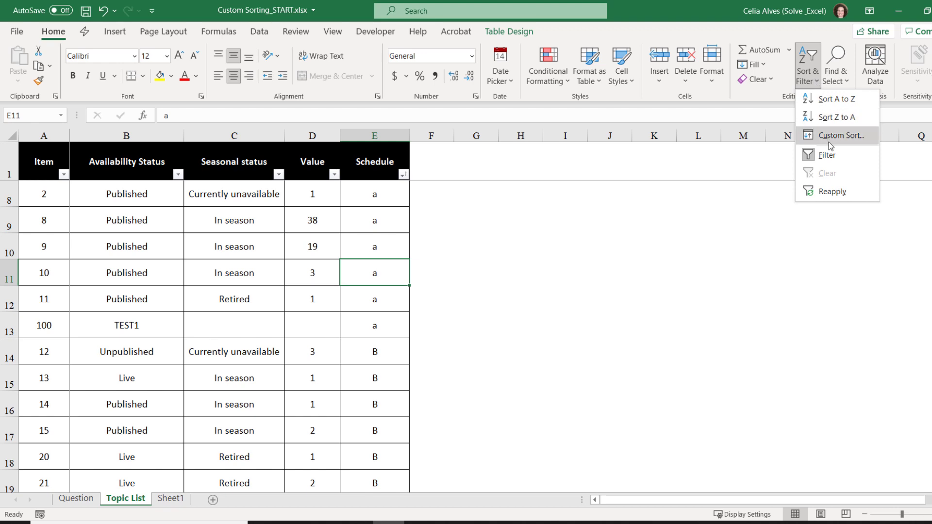
right_click(831, 195)
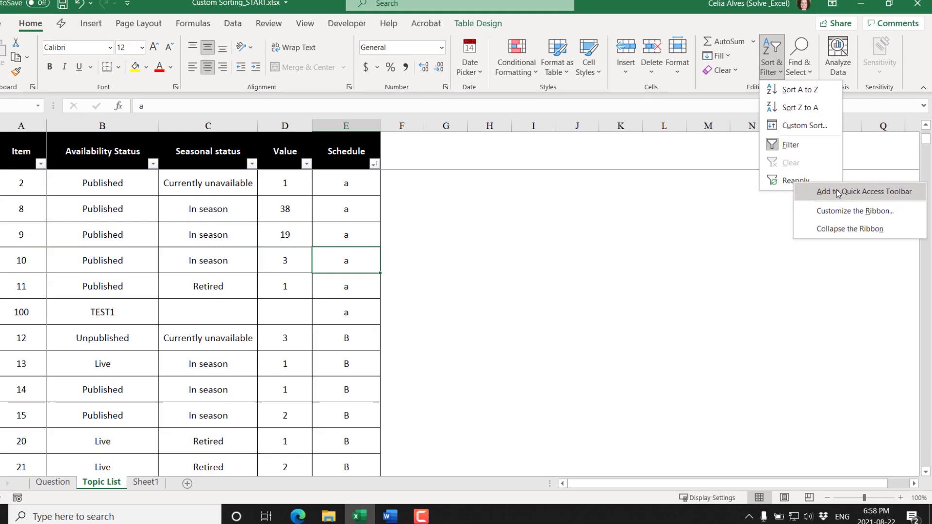
click(801, 192)
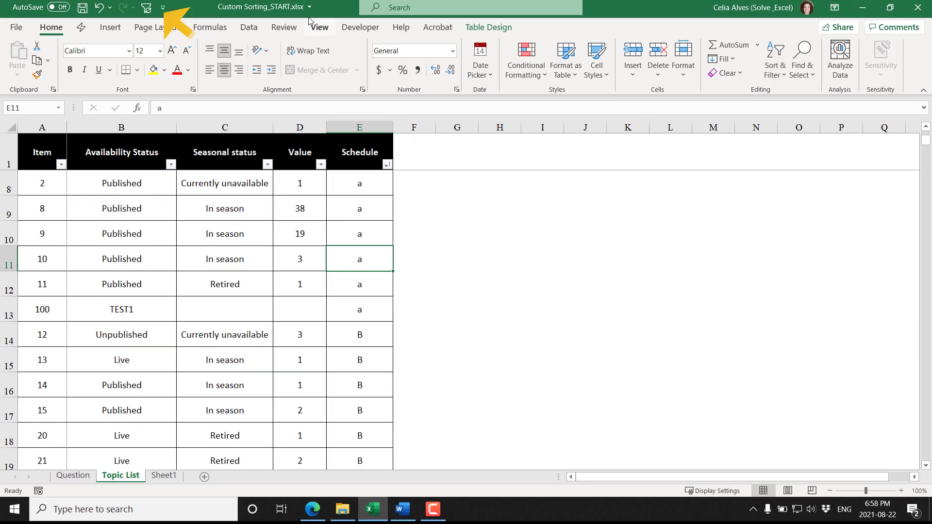
click(321, 28)
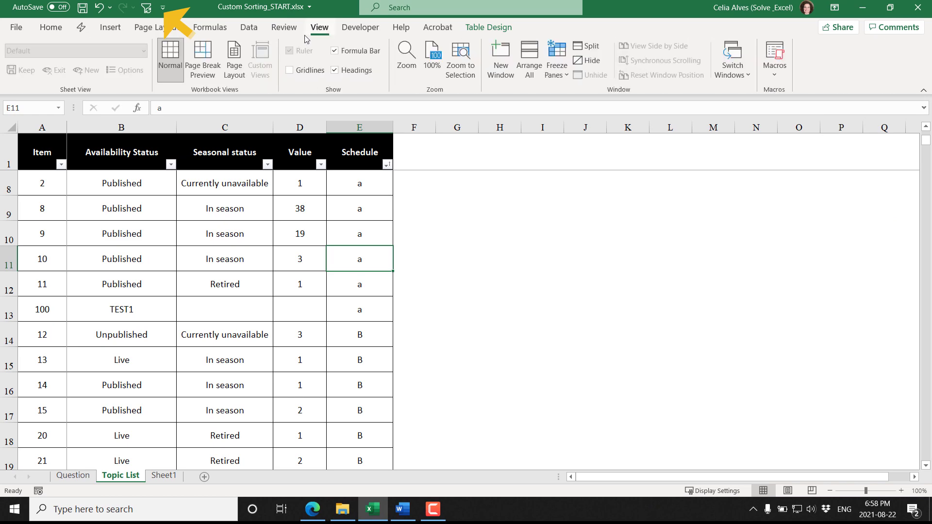
- Enter a second test row in row 55: Item 200, TEST2, Schedule 'B'
click(55, 340)
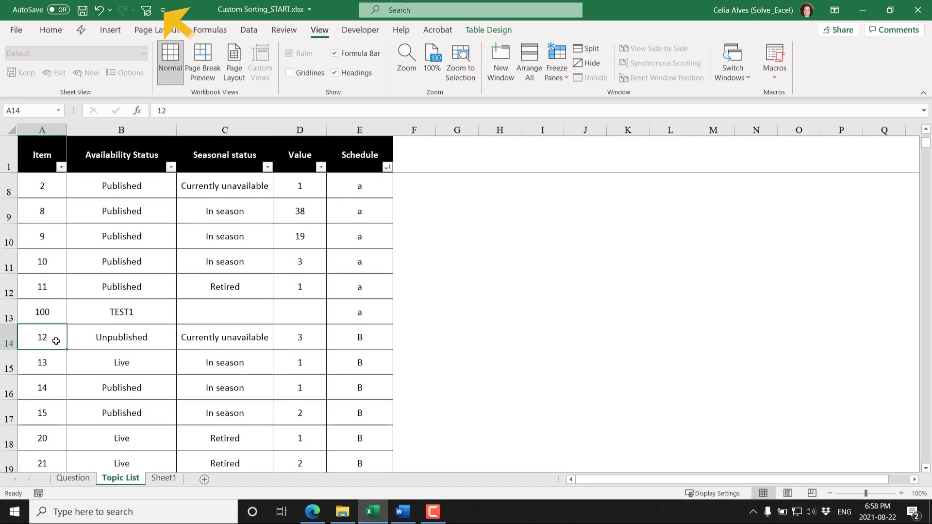
scroll(56, 342, down, 14)
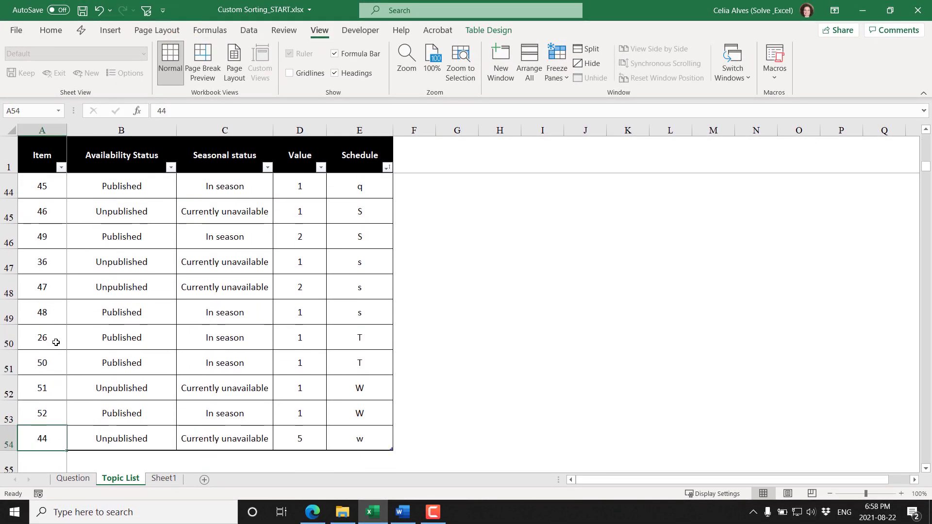
click(41, 313)
text(200)
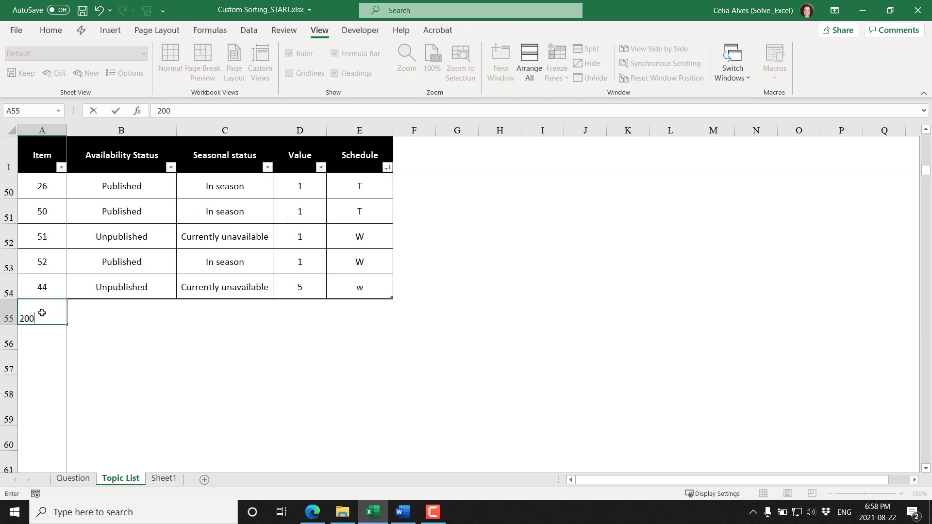
key(Tab)
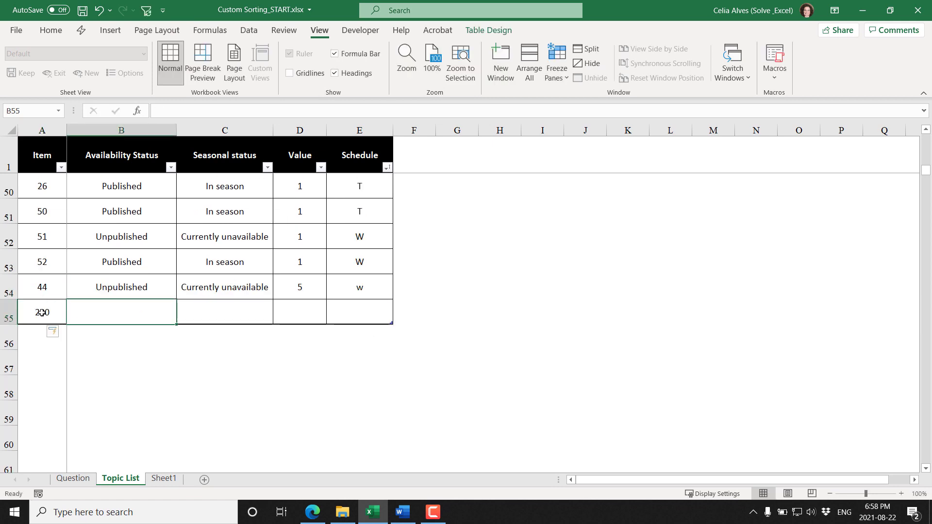
text(TEST2)
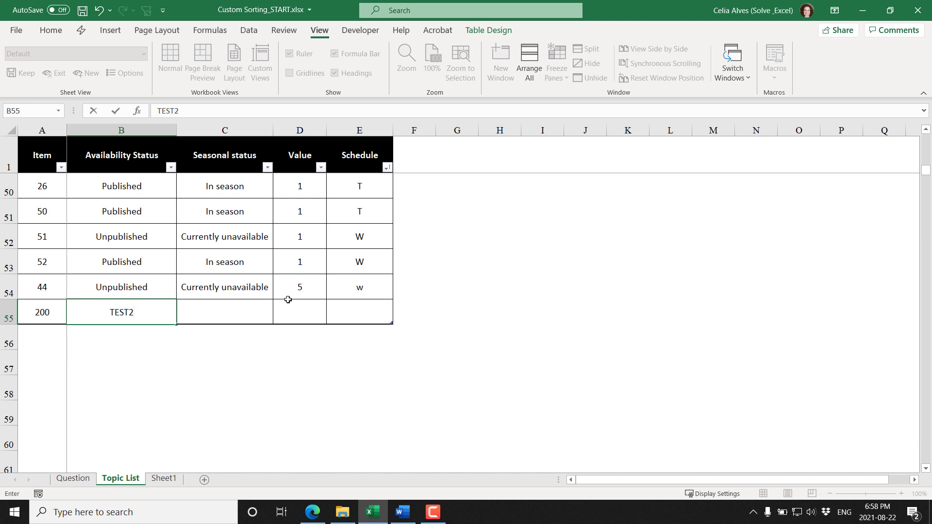
click(364, 314)
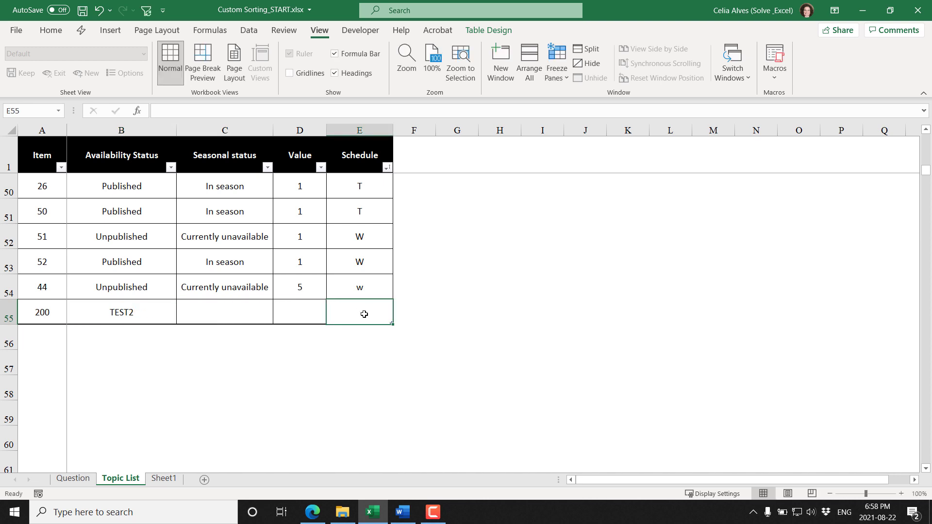
text(B)
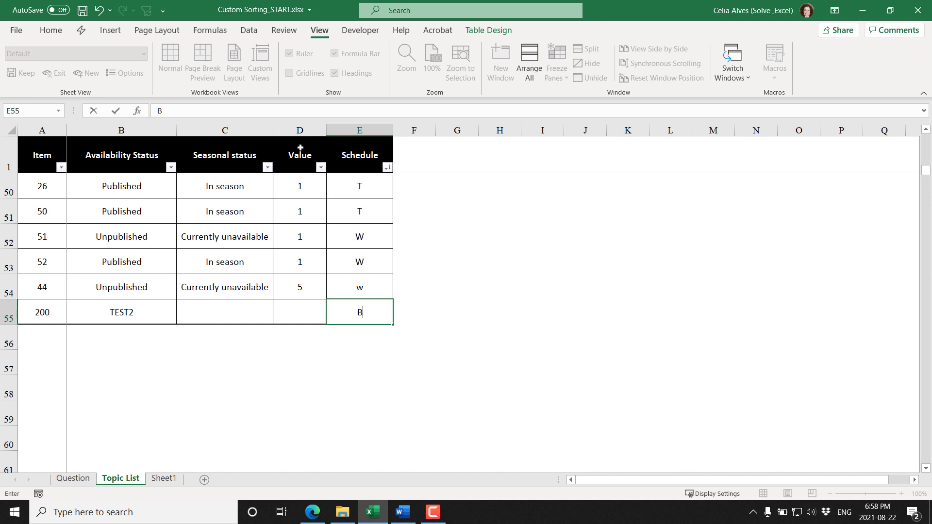
click(348, 207)
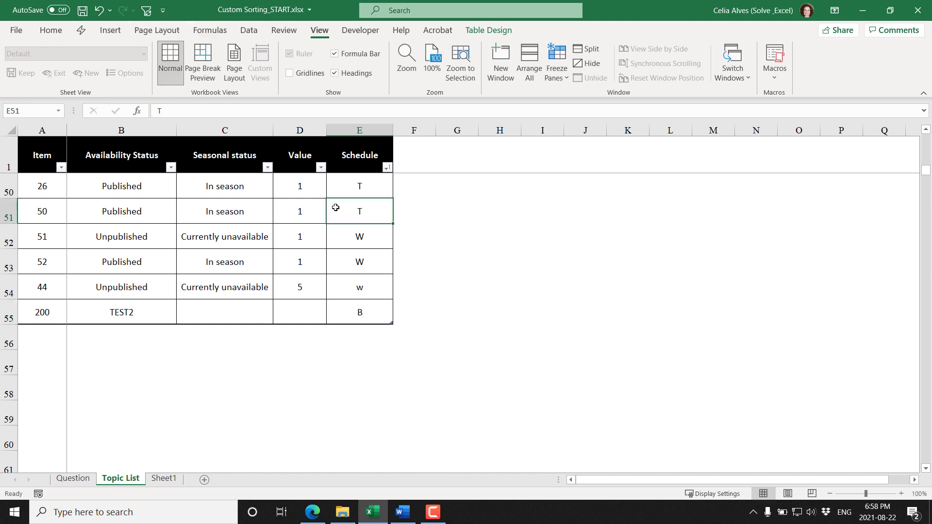
- Reapply the sort from the Quick Access Toolbar and highlight the TEST2 row after the 'B' rows
click(147, 11)
click(146, 12)
scroll(348, 238, up, 3)
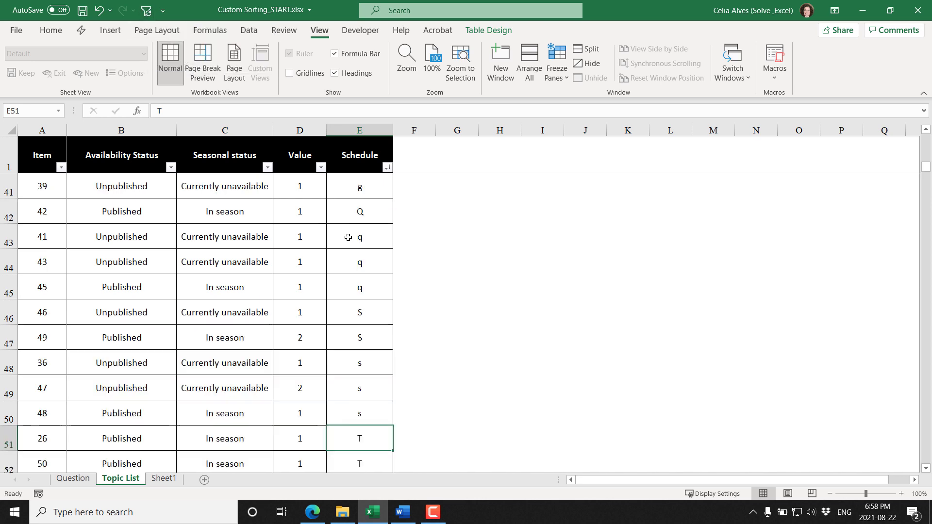
scroll(348, 237, up, 9)
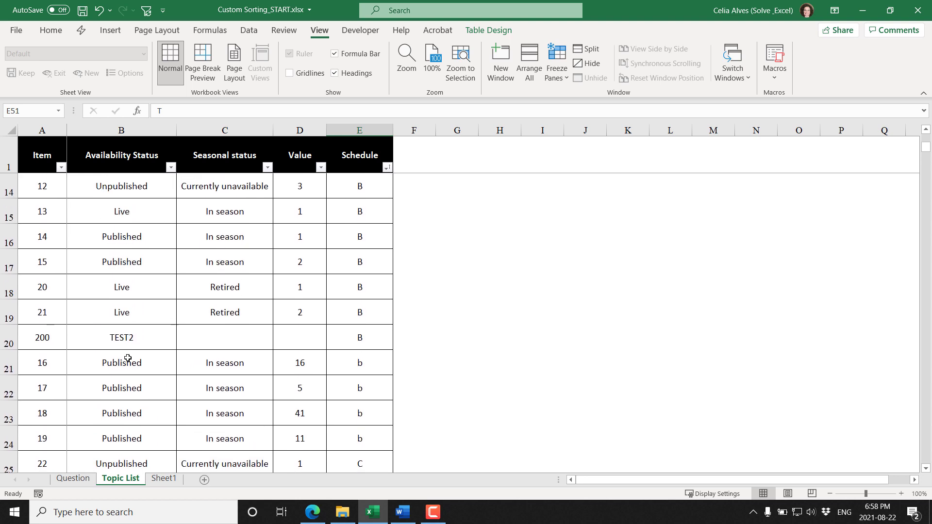
drag(42, 338, 359, 337)
key(ctrl+e)
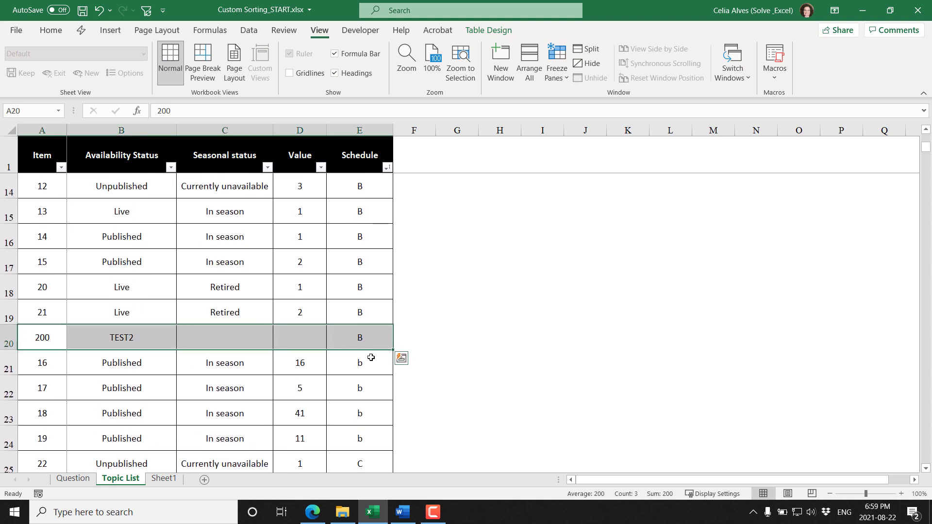
scroll(369, 357, down, 1)
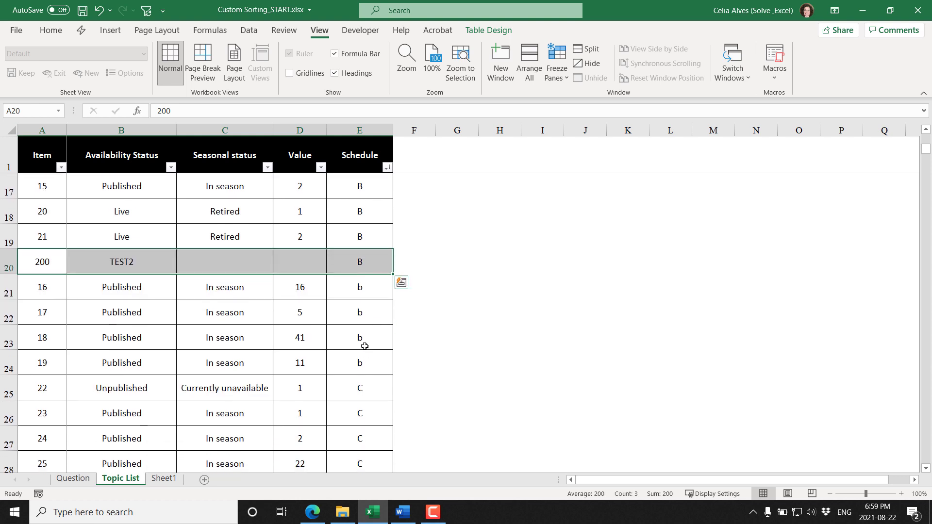
key(Right)
key(Right)
key(Right)
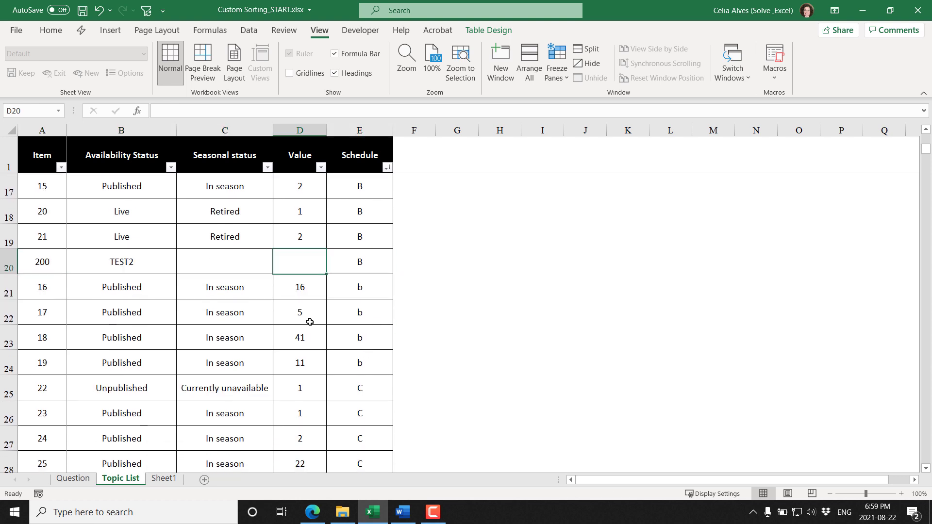